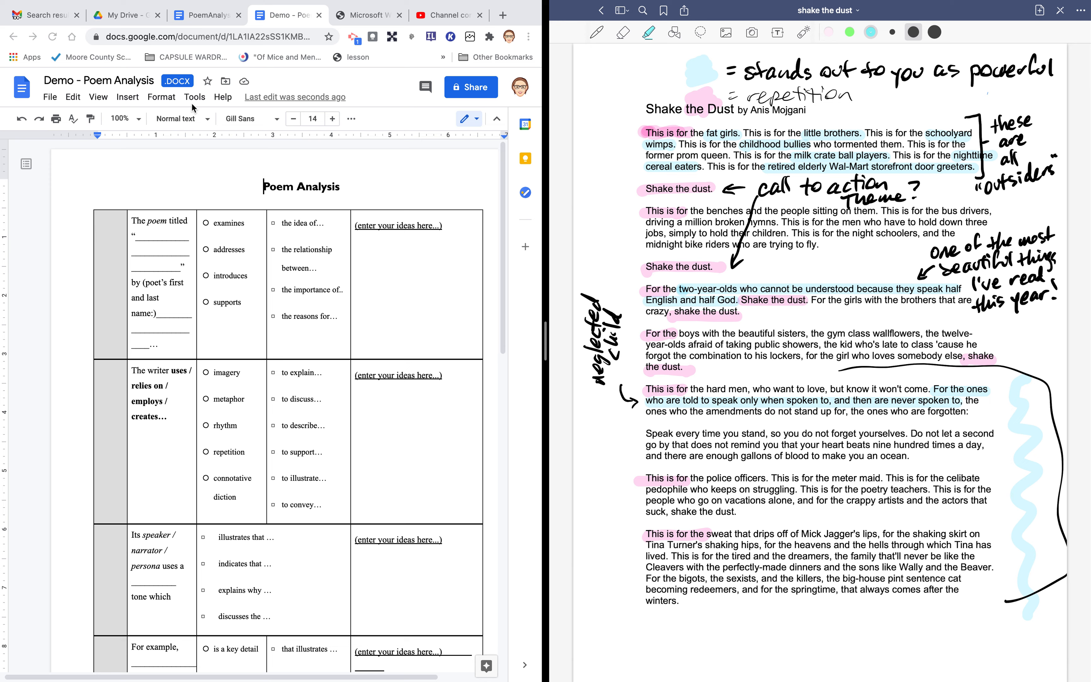
- Look through the PoemAnalysisTemplate document's rows, from Identifying the topic to Conclusion, comparing it briefly with the Demo - Poem Analysis document
{"action": "left_click", "coordinate": [204, 16]}
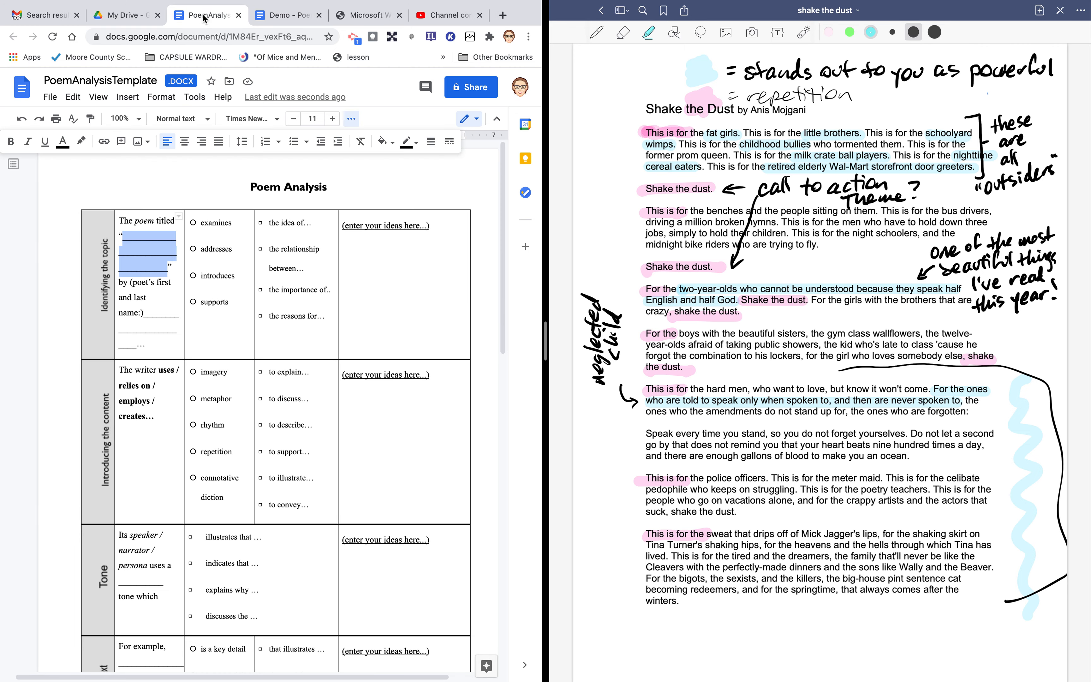
{"action": "left_click", "coordinate": [290, 16]}
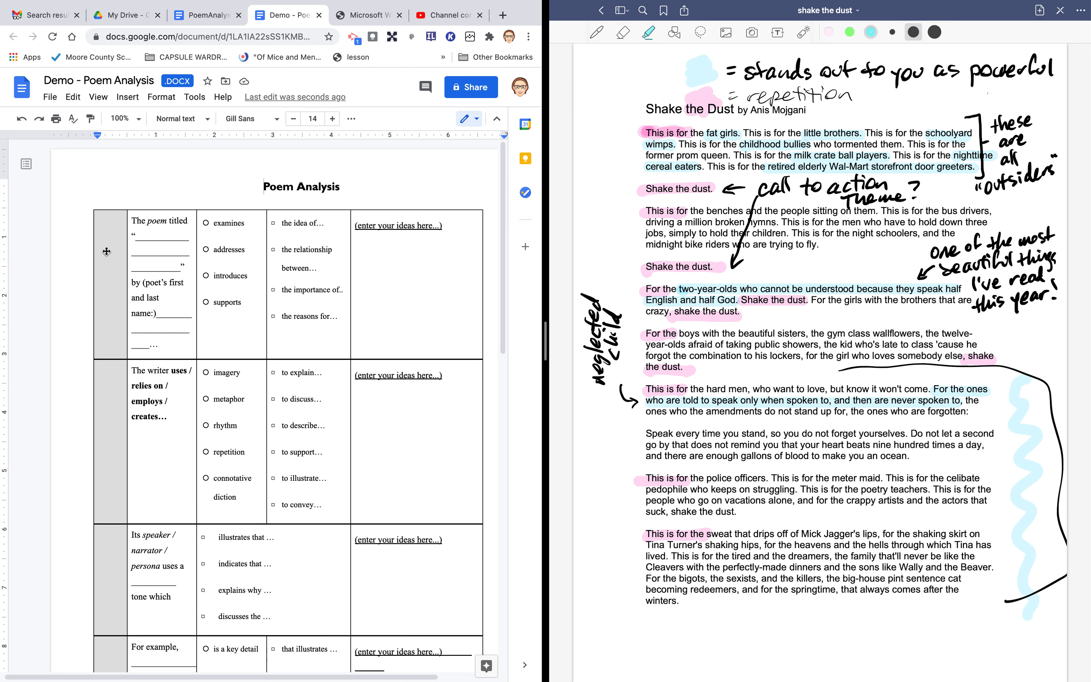
{"action": "left_click", "coordinate": [201, 14]}
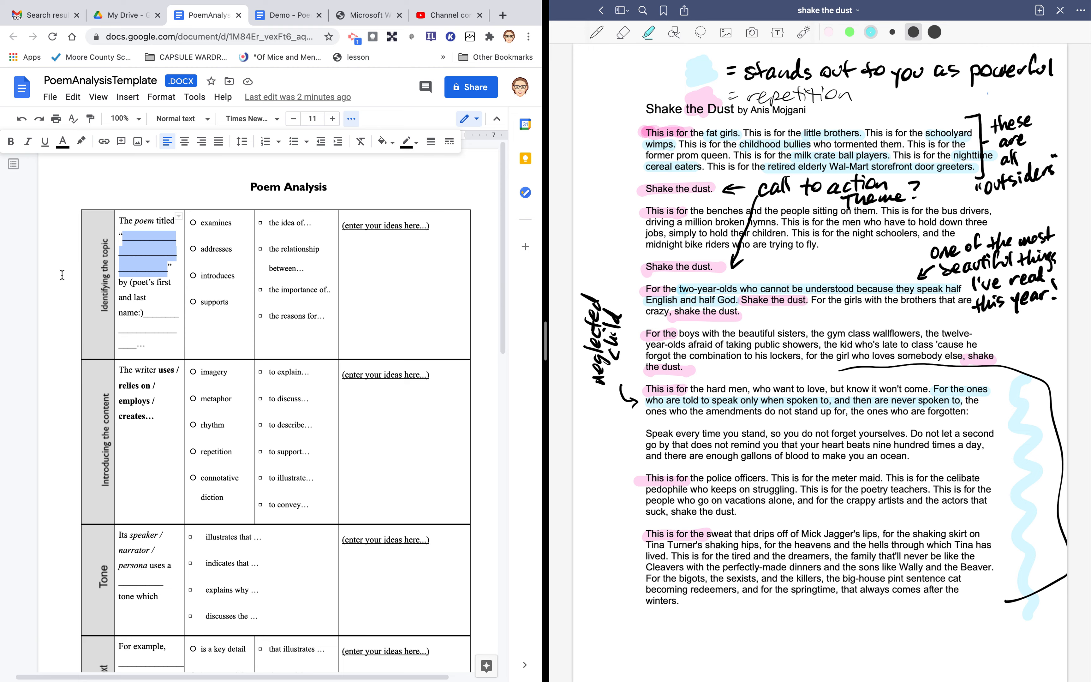
{"action": "scroll", "coordinate": [63, 275], "scroll_direction": "down", "scroll_amount": 5}
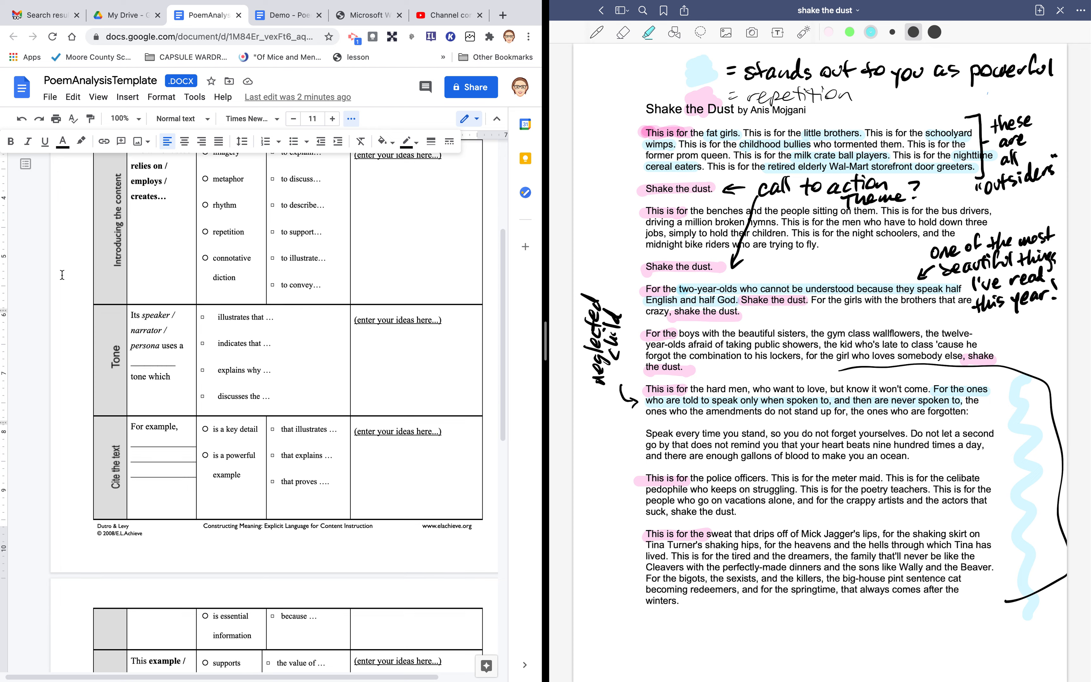
{"action": "scroll", "coordinate": [62, 274], "scroll_direction": "down", "scroll_amount": 6}
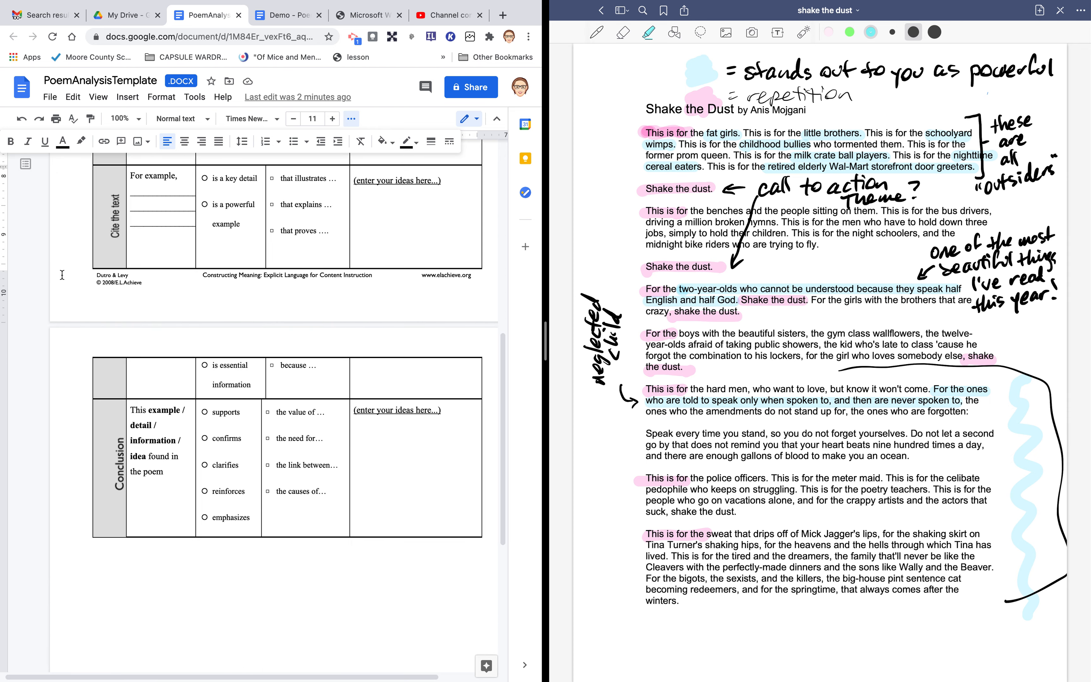
{"action": "scroll", "coordinate": [62, 274], "scroll_direction": "up", "scroll_amount": 6}
{"action": "scroll", "coordinate": [62, 274], "scroll_direction": "up", "scroll_amount": 4}
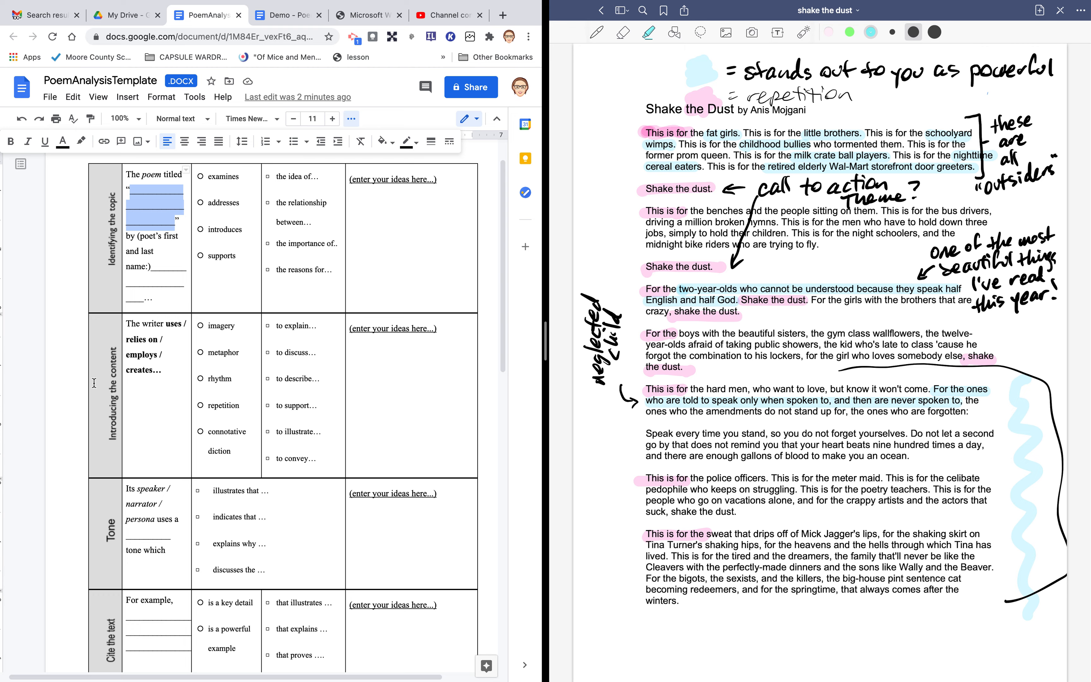
{"action": "scroll", "coordinate": [94, 382], "scroll_direction": "down", "scroll_amount": 3}
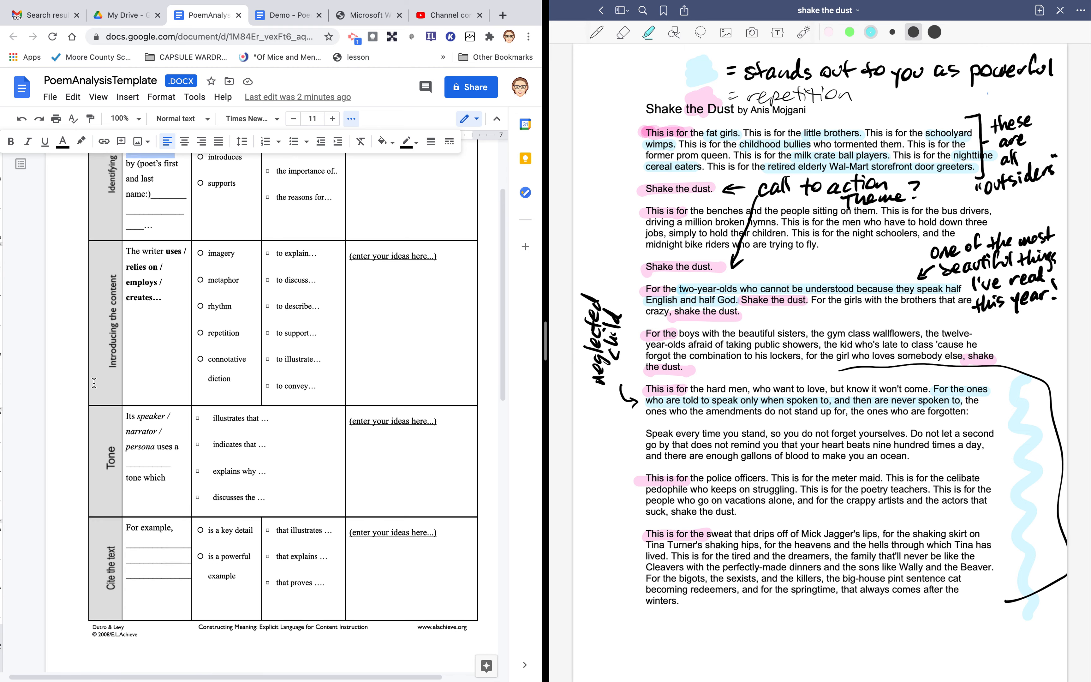
{"action": "scroll", "coordinate": [94, 382], "scroll_direction": "down", "scroll_amount": 1}
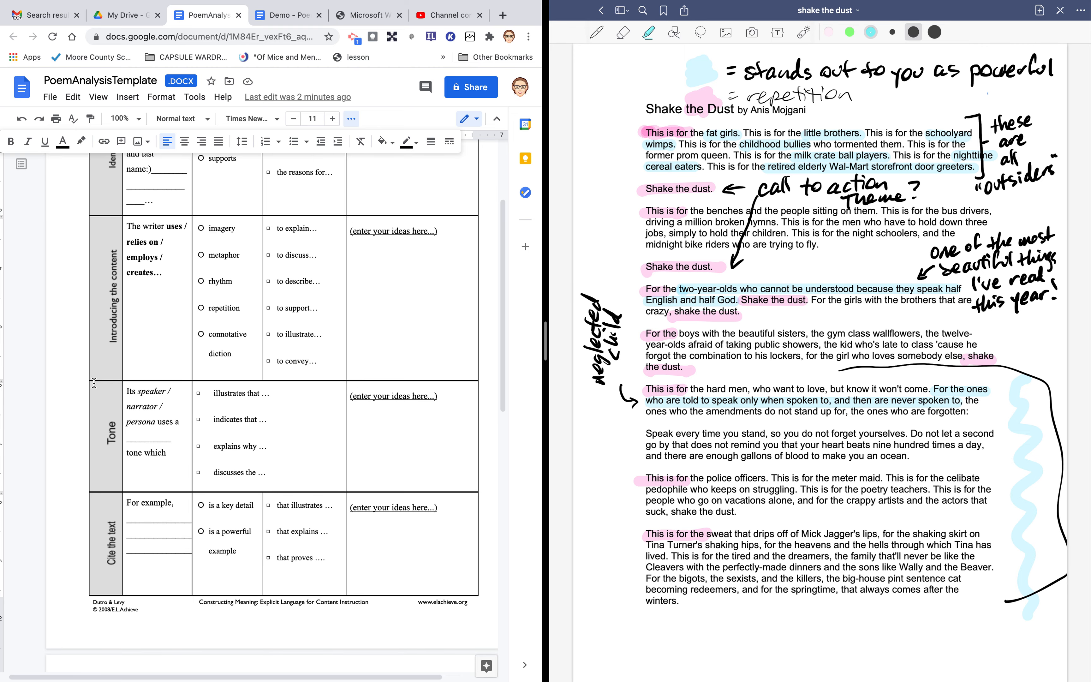
{"action": "scroll", "coordinate": [94, 383], "scroll_direction": "down", "scroll_amount": 1}
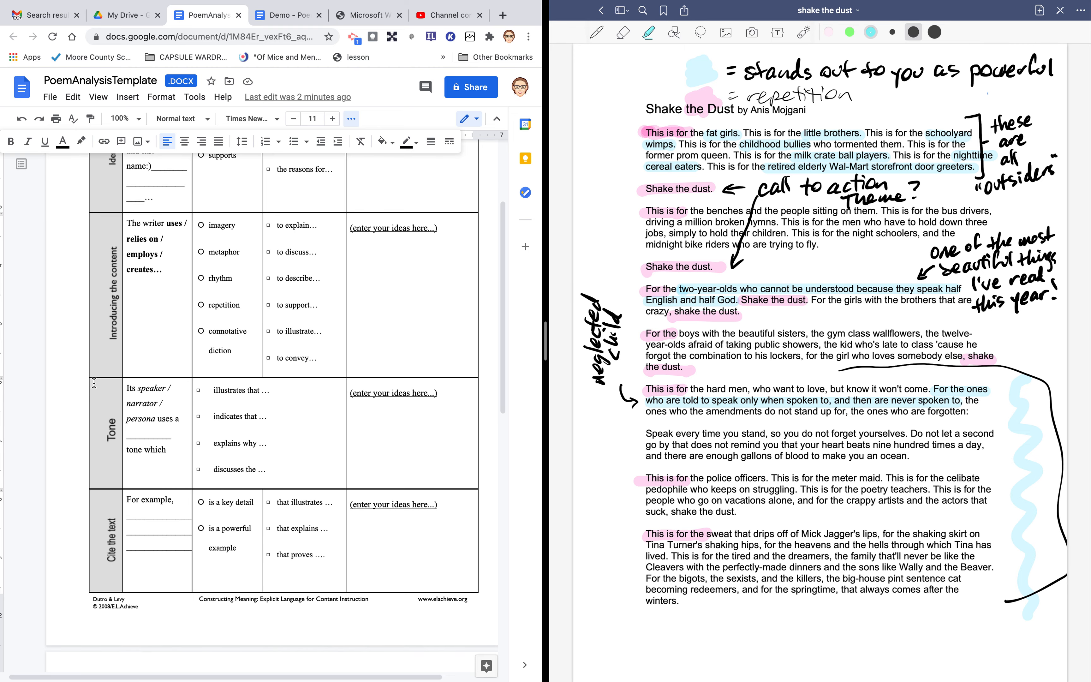
{"action": "scroll", "coordinate": [95, 383], "scroll_direction": "down", "scroll_amount": 2}
{"action": "scroll", "coordinate": [93, 383], "scroll_direction": "down", "scroll_amount": 2}
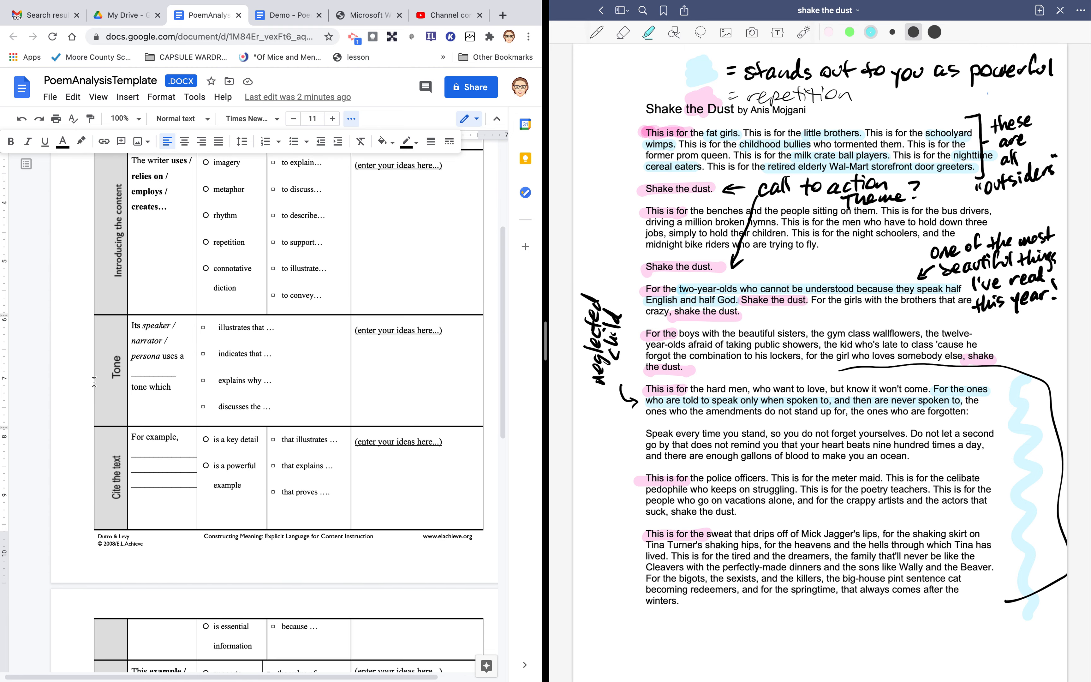
{"action": "scroll", "coordinate": [94, 382], "scroll_direction": "down", "scroll_amount": 4}
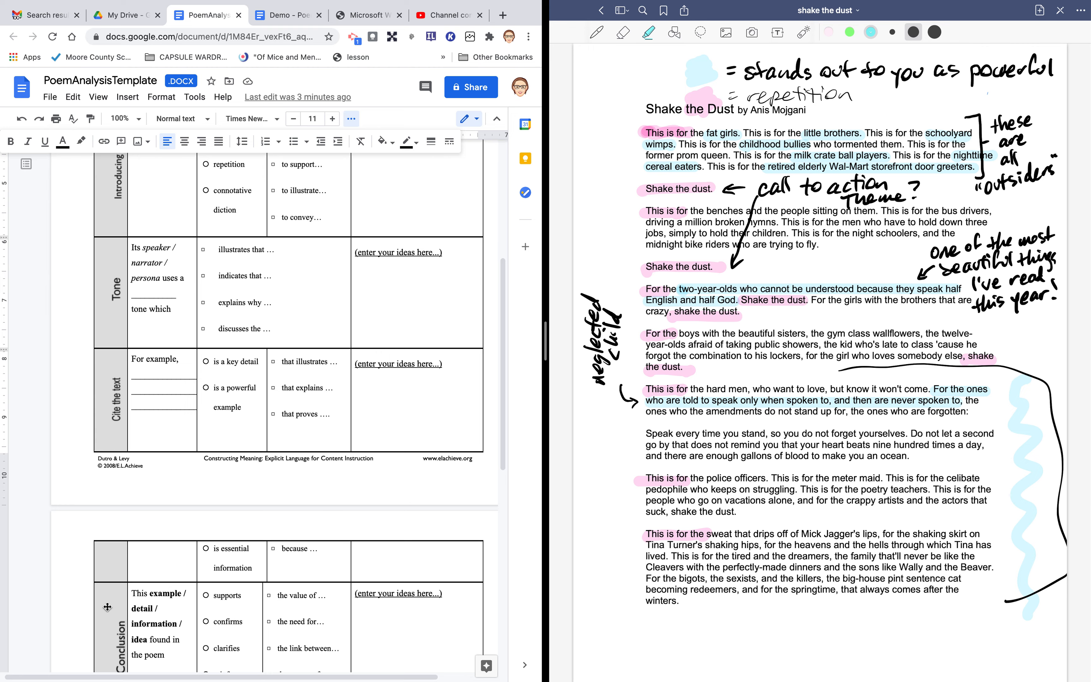
{"action": "scroll", "coordinate": [114, 550], "scroll_direction": "up", "scroll_amount": 6}
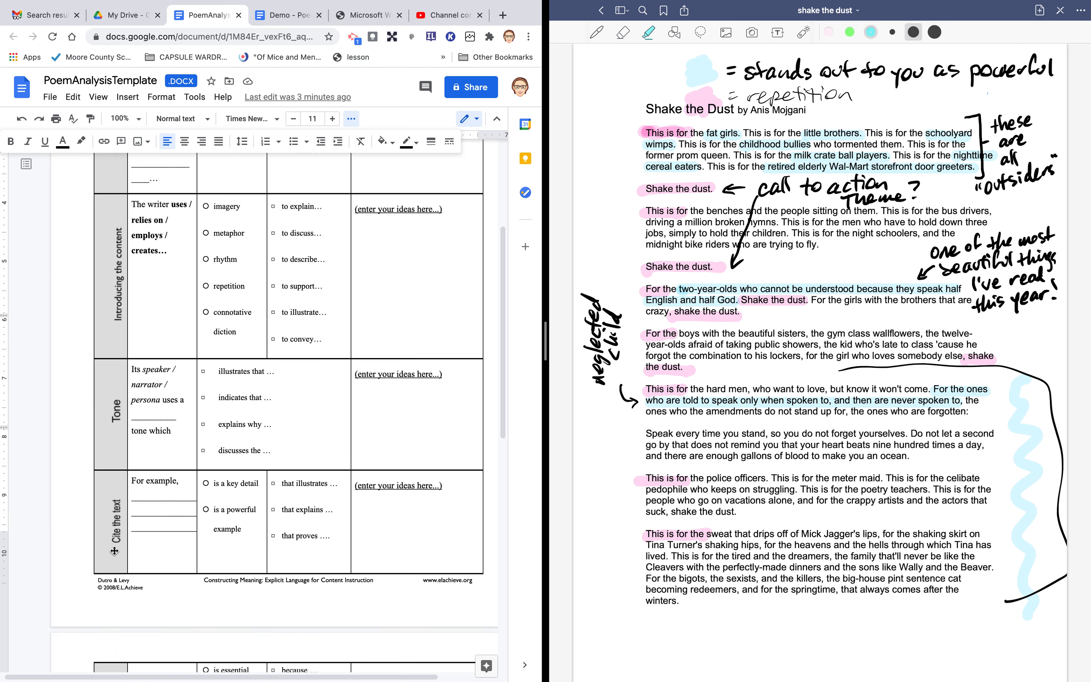
- In the Demo - Poem Analysis document, replace the poem title blank in the first row with "Shake the Dust"
{"action": "mouse_move", "coordinate": [277, 18]}
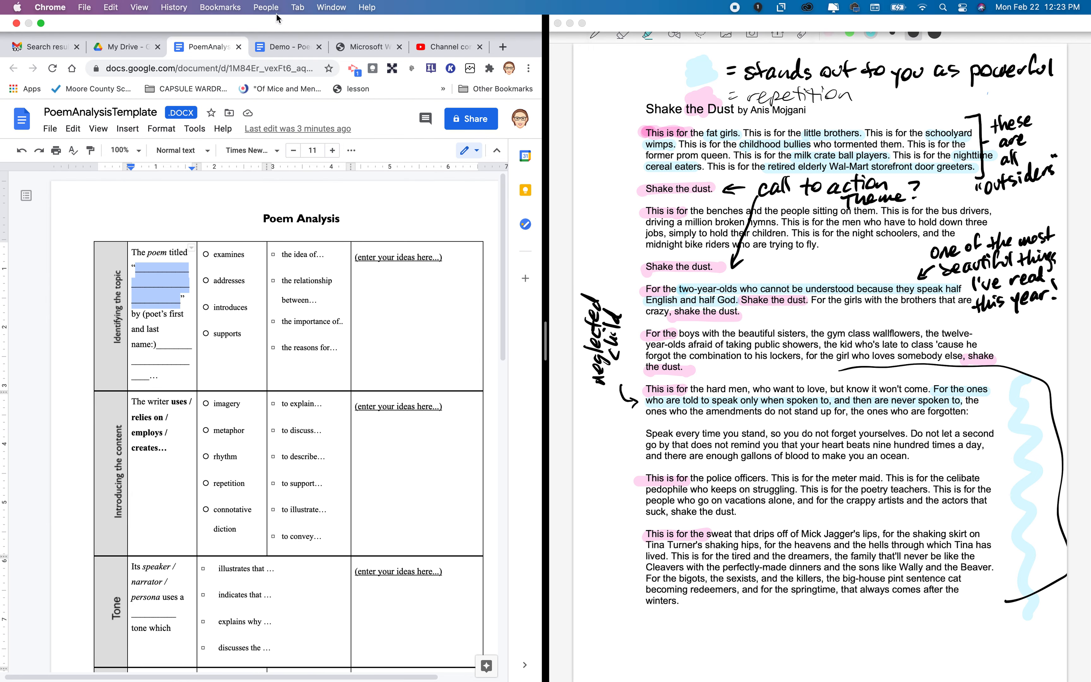
{"action": "left_click", "coordinate": [273, 49]}
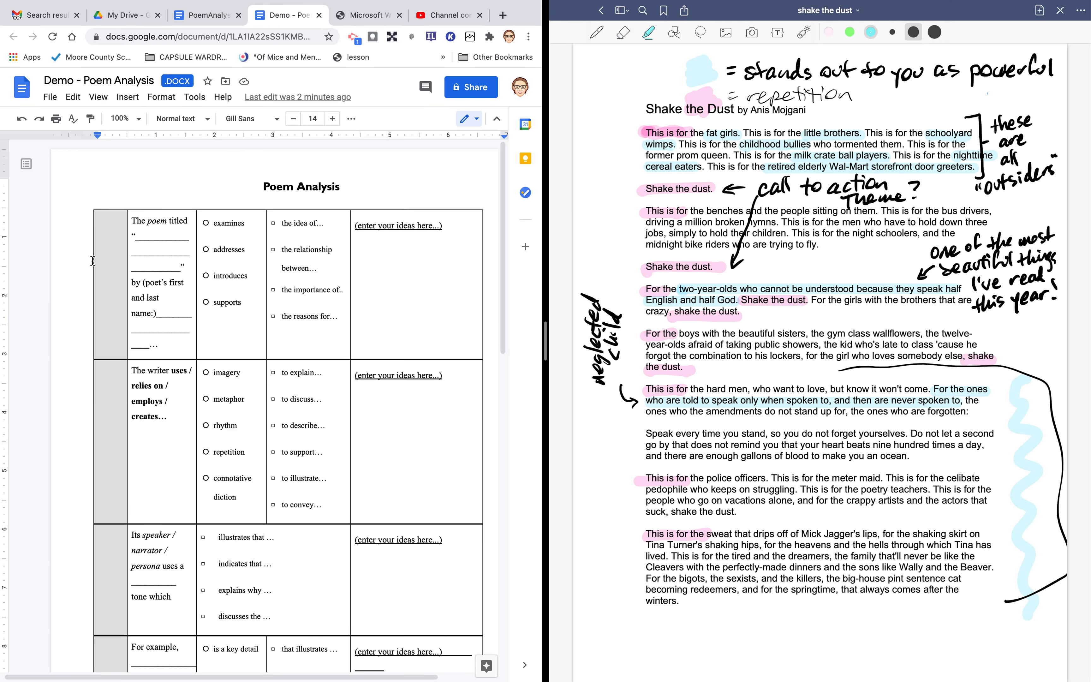
{"action": "mouse_move", "coordinate": [95, 297]}
{"action": "double_click", "coordinate": [140, 235]}
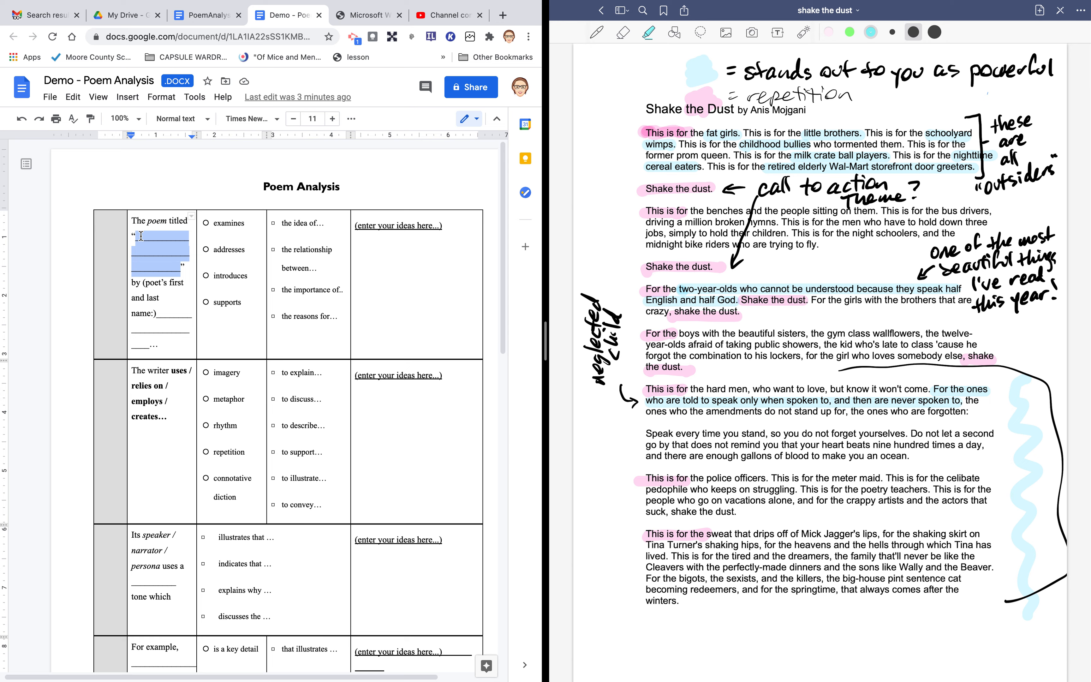
{"action": "type", "text": "Shake the D"}
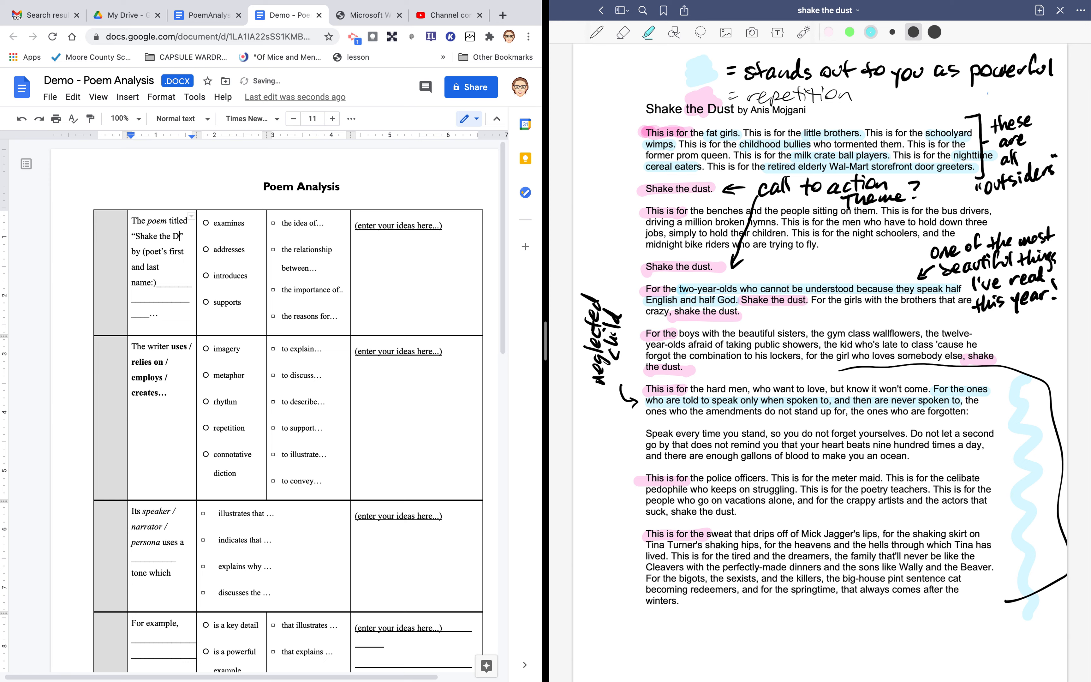
{"action": "type", "text": "ust"}
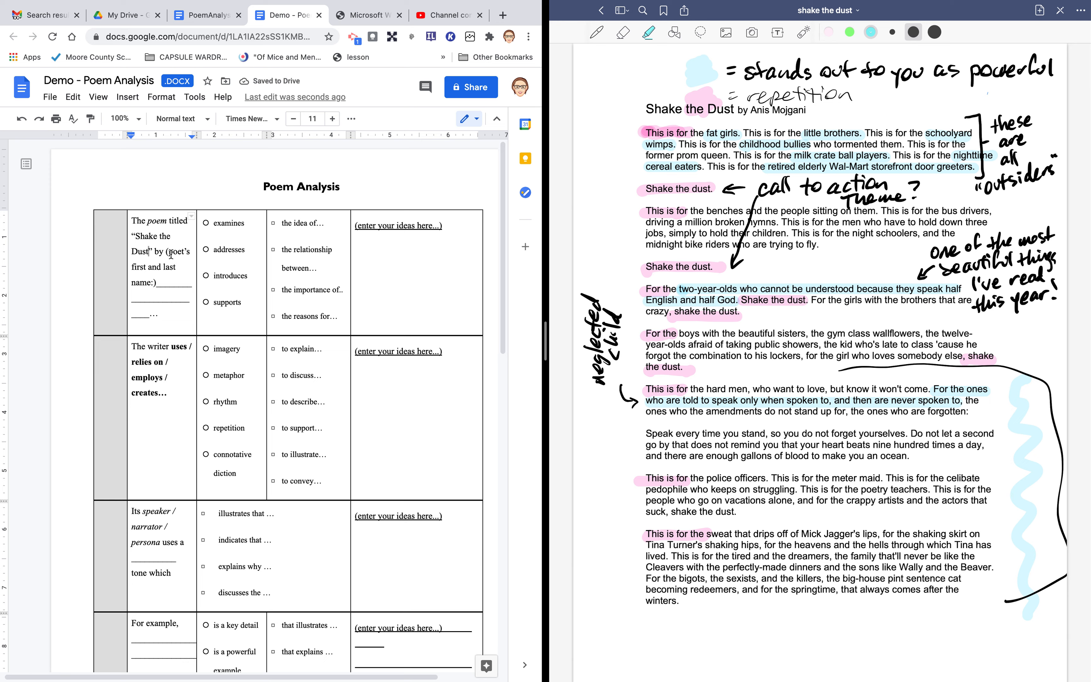
- Replace the poet's name prompt and its blanks in the first row with Anis Mojgani, keeping the ellipsis
{"action": "left_click_drag", "start_coordinate": [166, 252], "coordinate": [149, 314]}
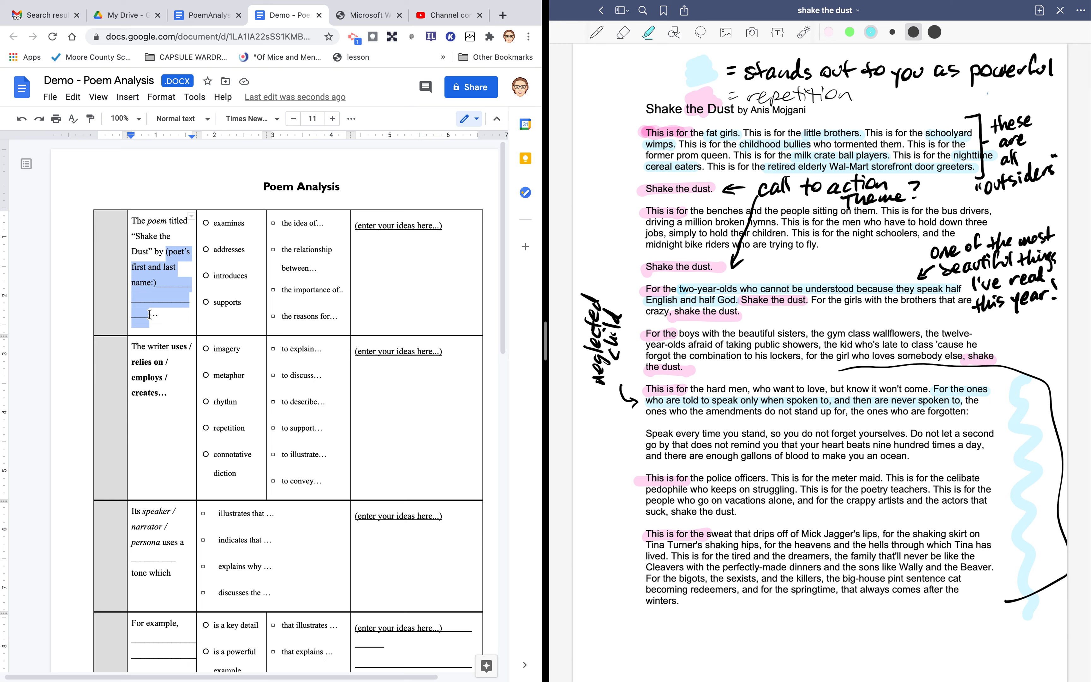
{"action": "type", "text": "Anix…"}
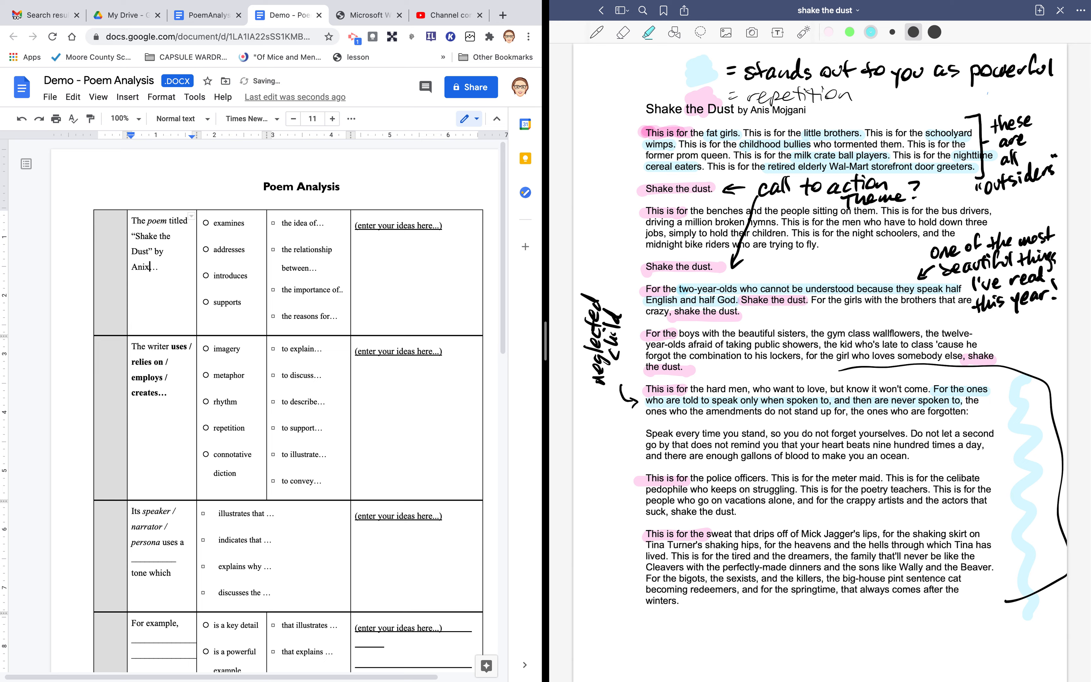
{"action": "key", "text": "BackSpace"}
{"action": "type", "text": "s Mojgani"}
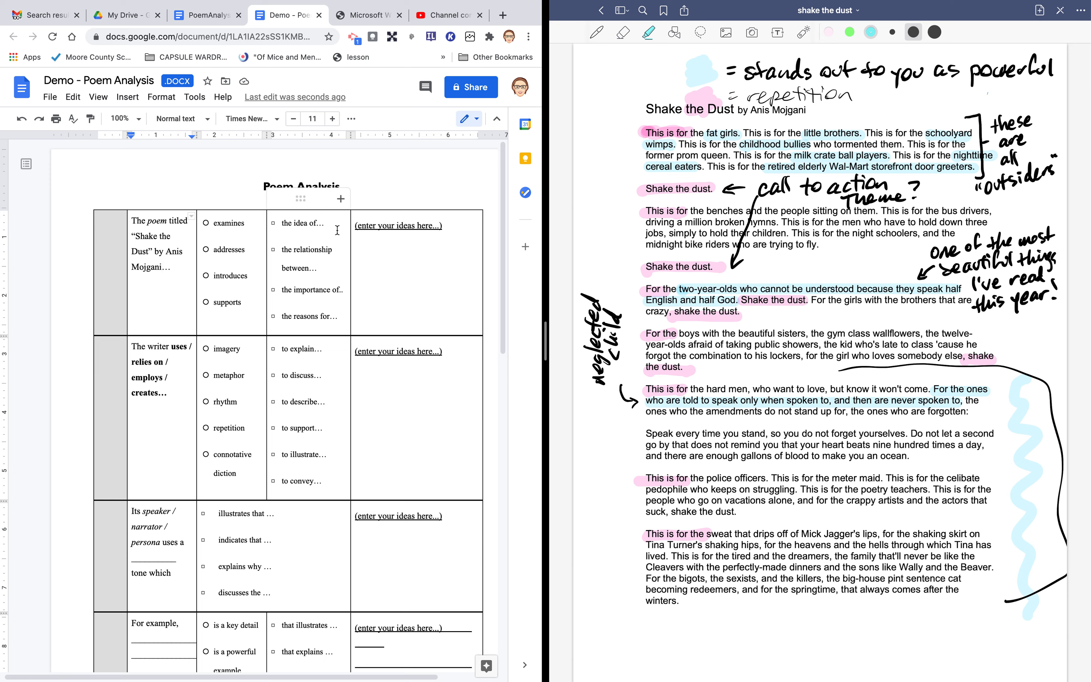
- Circle the handwritten note "these are all outsiders" beside the poem's first stanza with the light blue highlighter
{"action": "double_click", "coordinate": [407, 229]}
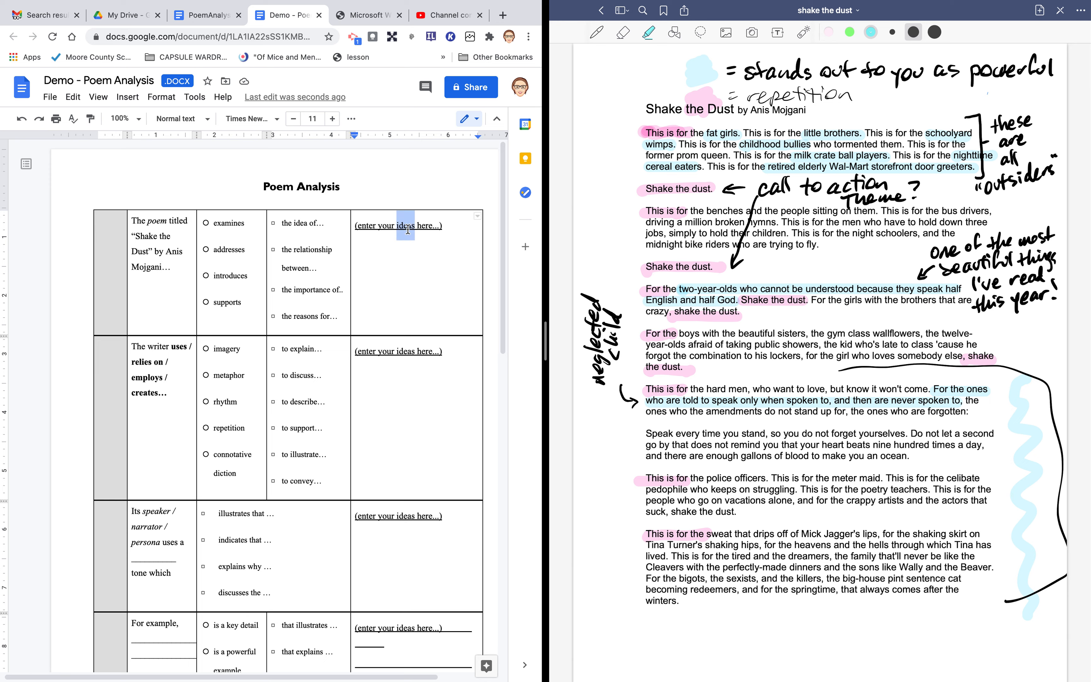
{"action": "left_click_drag", "start_coordinate": [452, 232], "coordinate": [355, 228]}
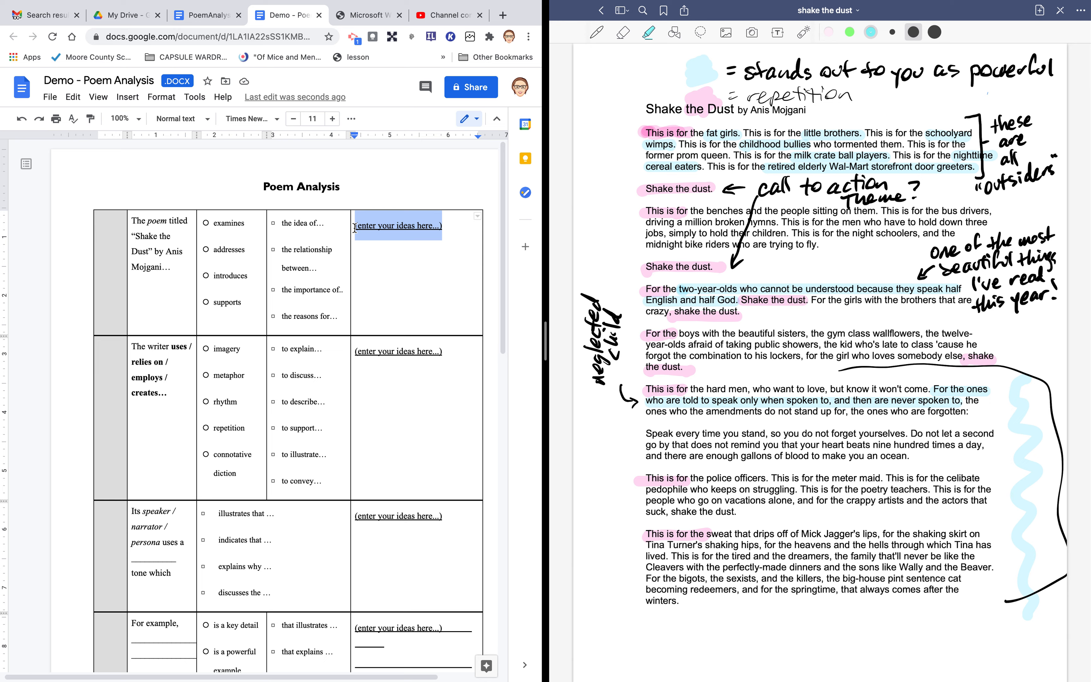
{"action": "left_click", "coordinate": [990, 121]}
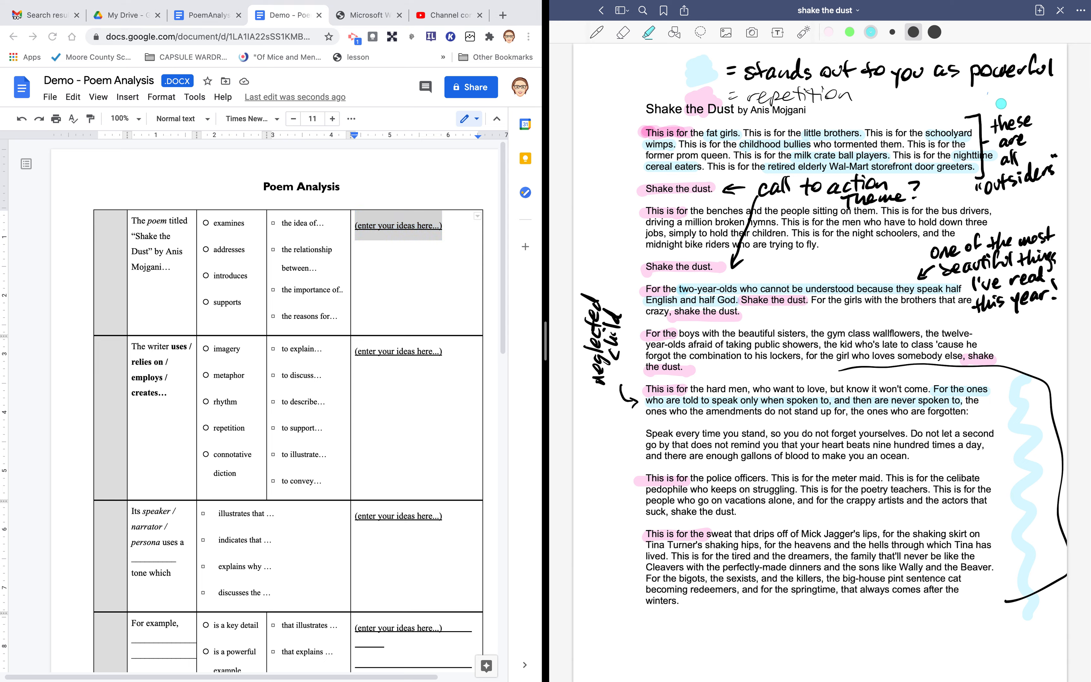
{"action": "mouse_move", "coordinate": [1012, 212]}
{"action": "left_mouse_down"}
{"action": "mouse_move", "coordinate": [1046, 198]}
{"action": "mouse_move", "coordinate": [1066, 144]}
{"action": "mouse_move", "coordinate": [1019, 101]}
{"action": "mouse_move", "coordinate": [971, 122]}
{"action": "mouse_move", "coordinate": [952, 180]}
{"action": "mouse_move", "coordinate": [1012, 211]}
{"action": "left_mouse_up"}
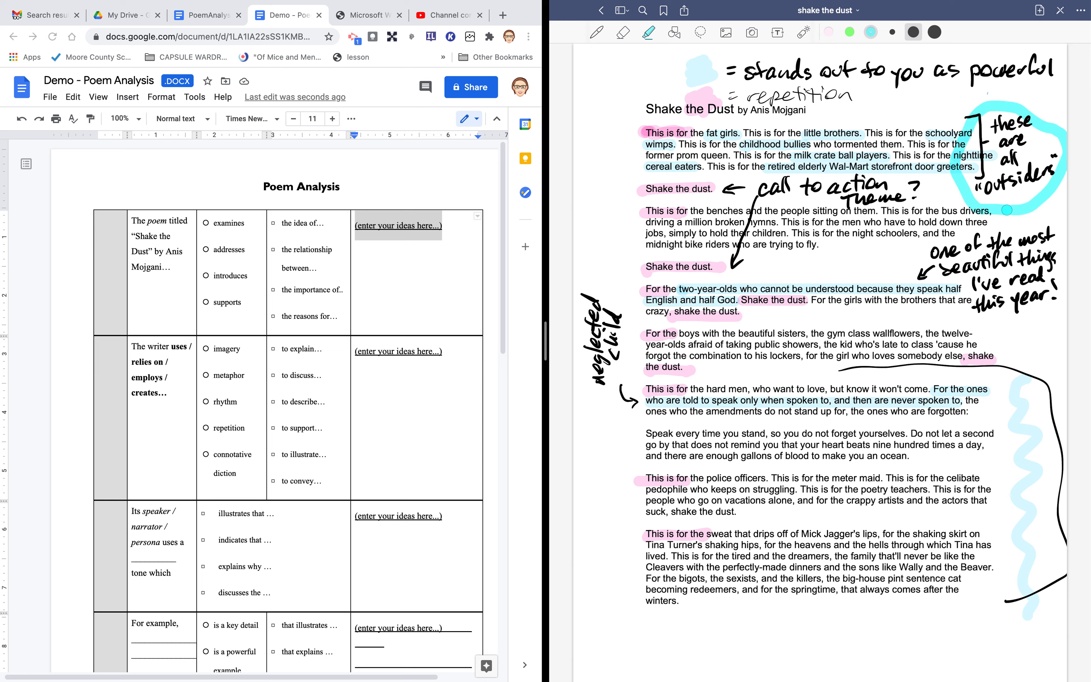
- Replace the first row's "(enter your ideas here...)" placeholder with "addresses all people, but especially when we feel like an outsider."
{"action": "left_click", "coordinate": [436, 229]}
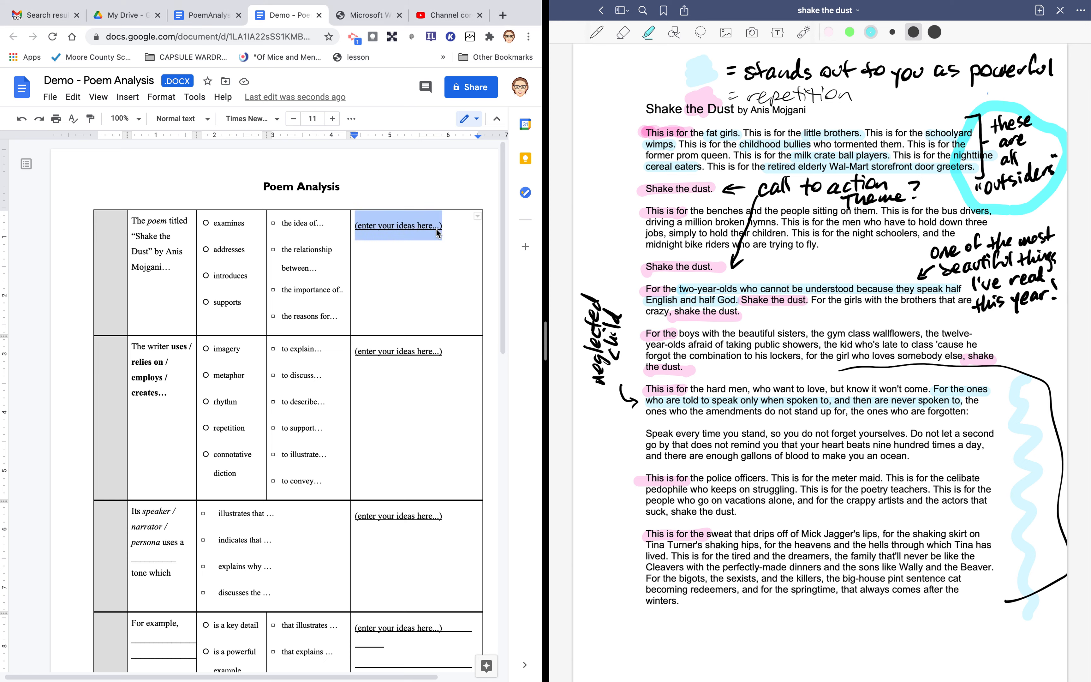
{"action": "left_click", "coordinate": [449, 221]}
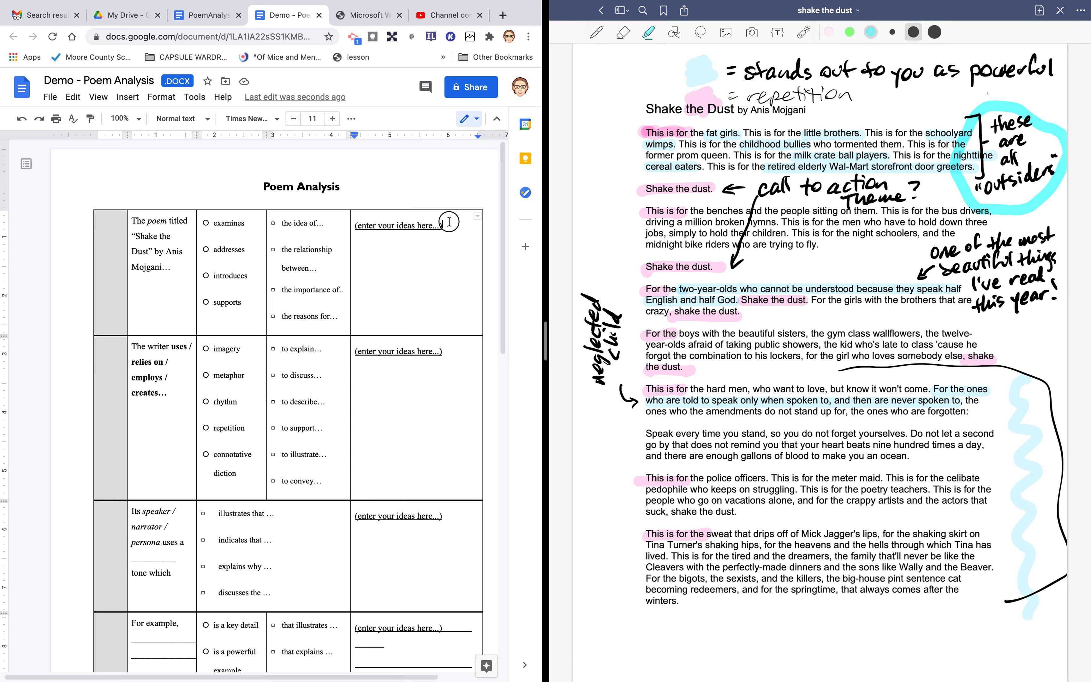
{"action": "left_click_drag", "start_coordinate": [450, 221], "coordinate": [354, 226]}
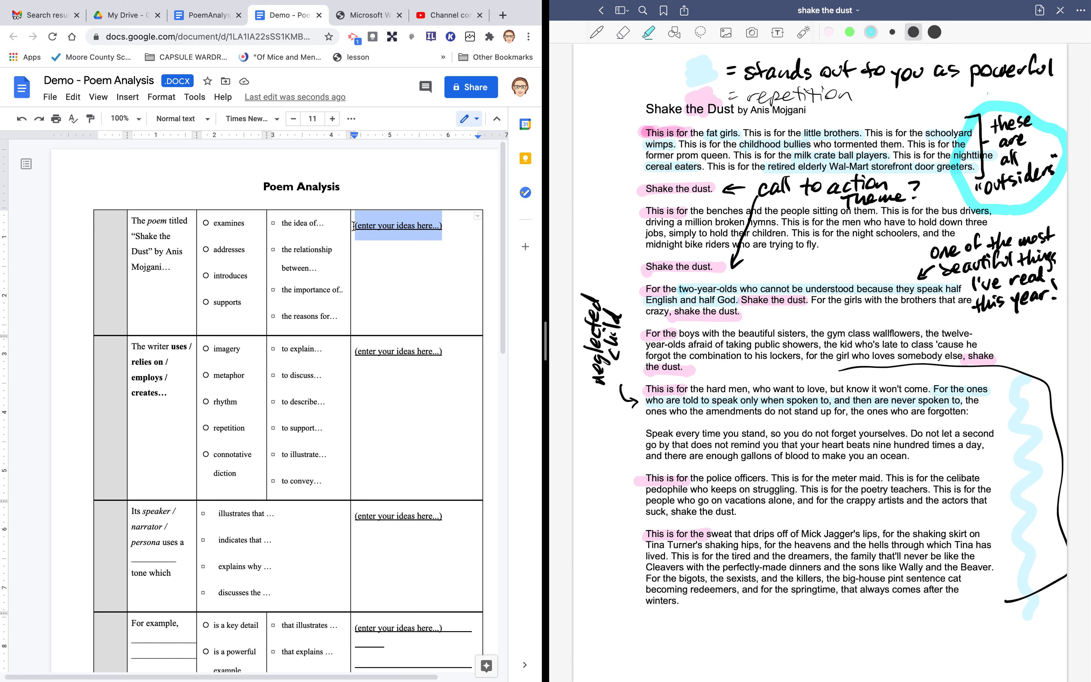
{"action": "type", "text": "addresse"}
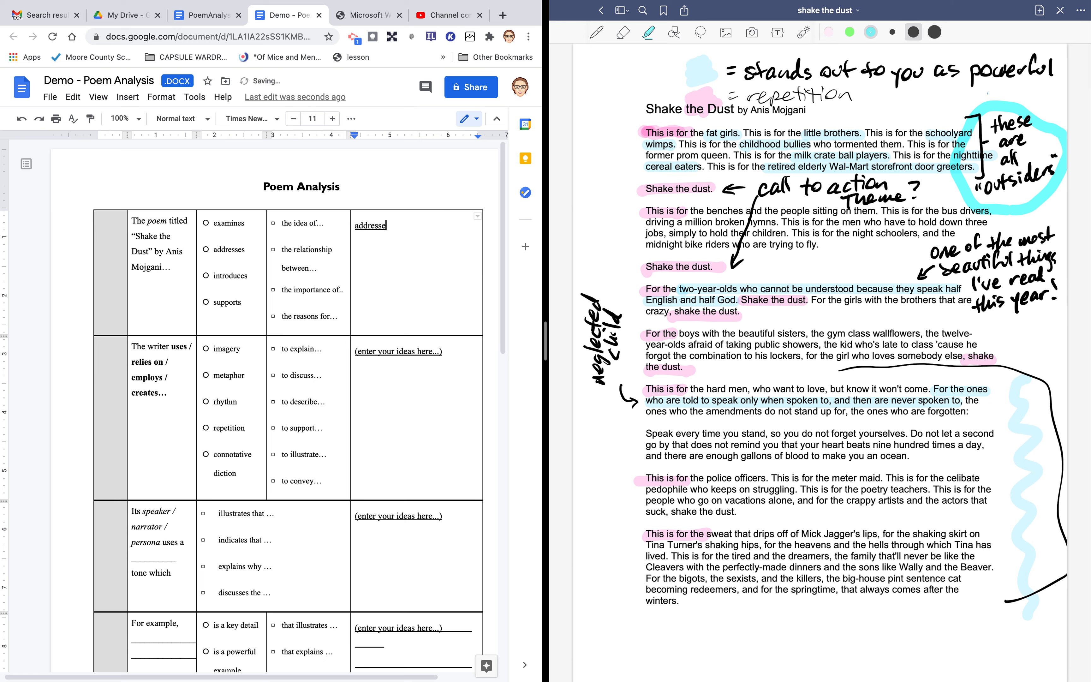
{"action": "type", "text": "s all people, but especially "}
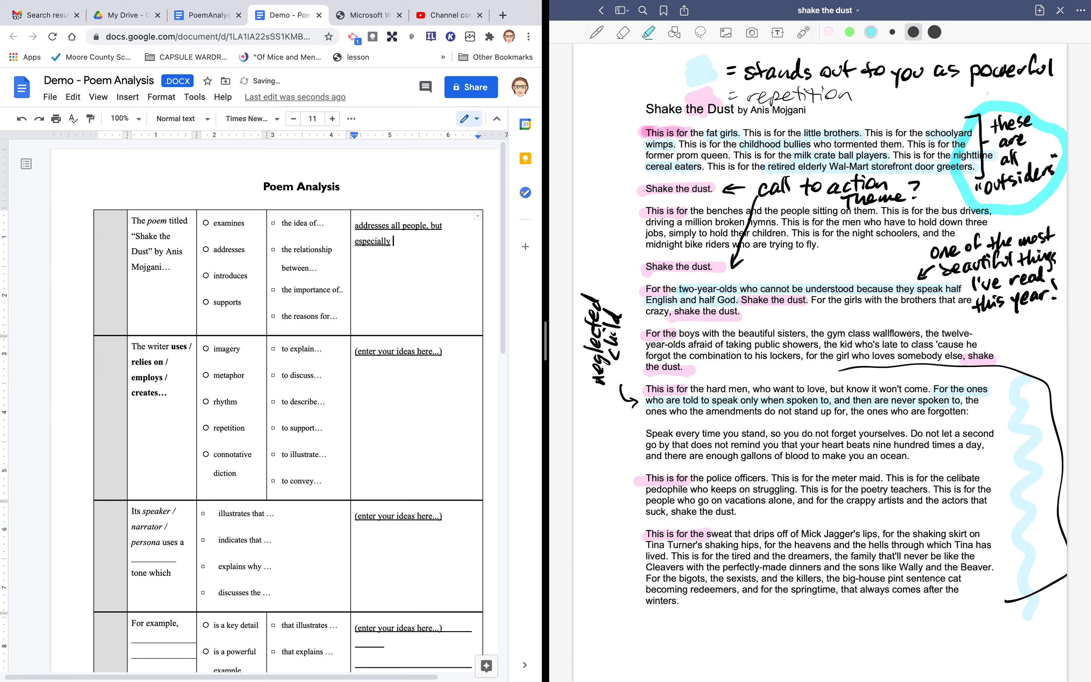
{"action": "type", "text": "when we feel like an outsider."}
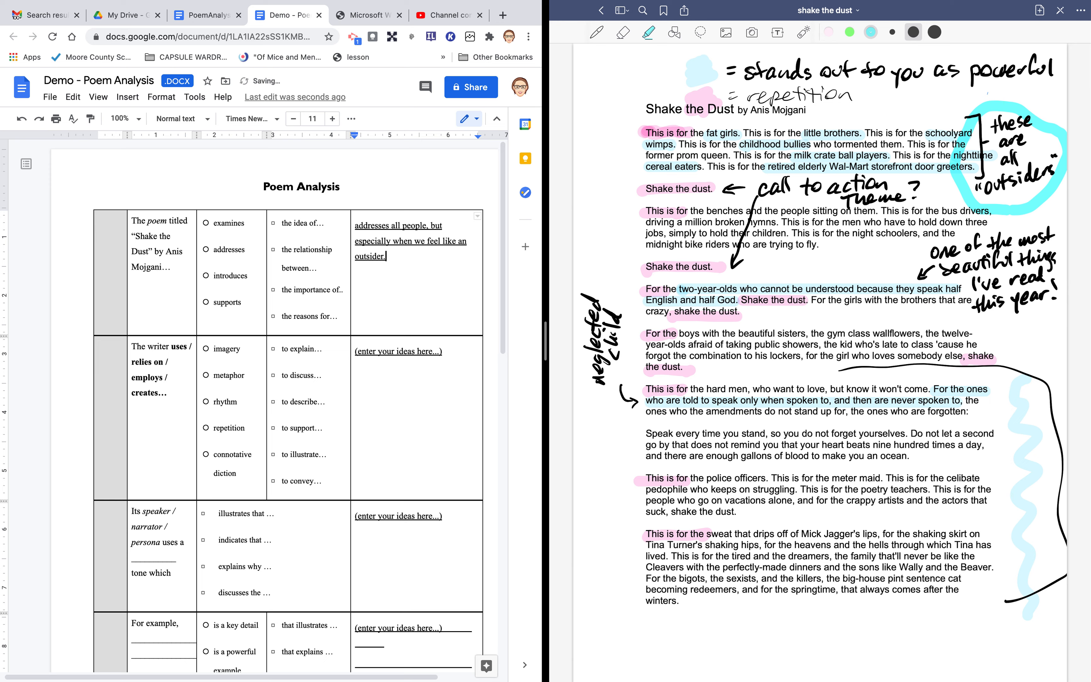
- Remove the underline from the whole sentence in the first row's ideas cell
{"action": "left_click_drag", "start_coordinate": [386, 256], "coordinate": [355, 225]}
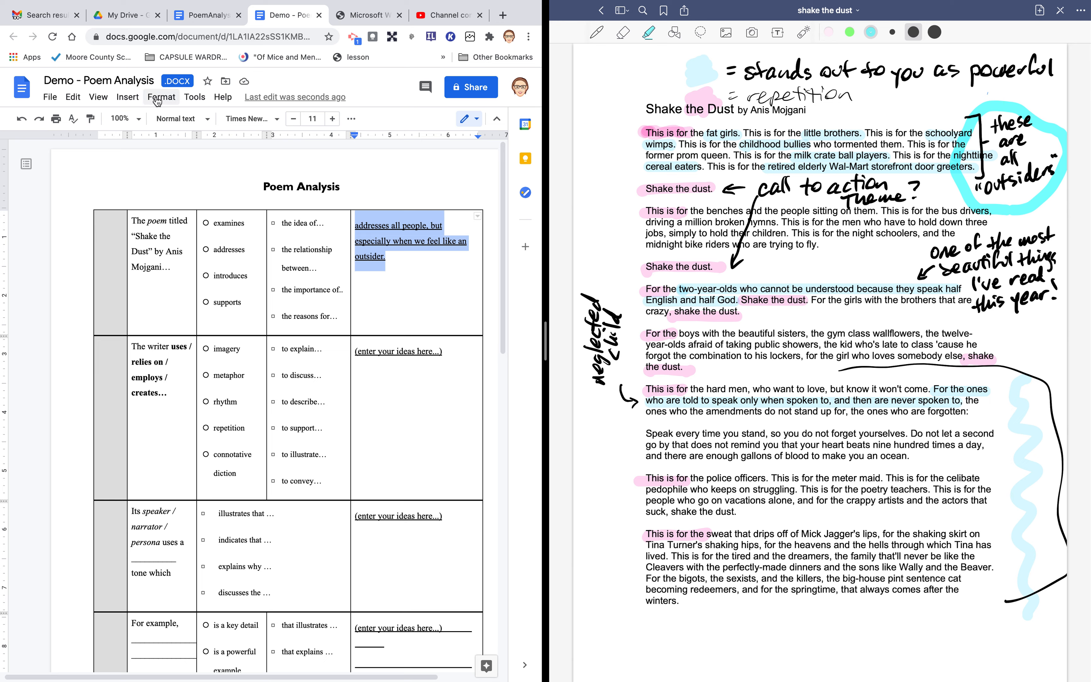
{"action": "left_click", "coordinate": [351, 119]}
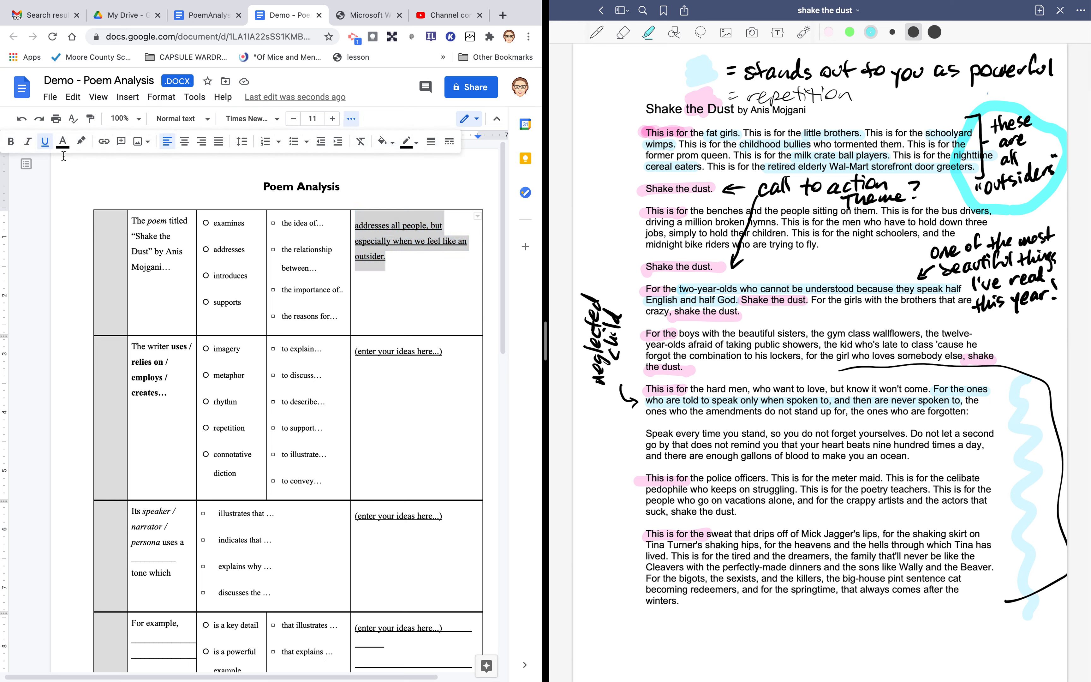
{"action": "left_click", "coordinate": [45, 144]}
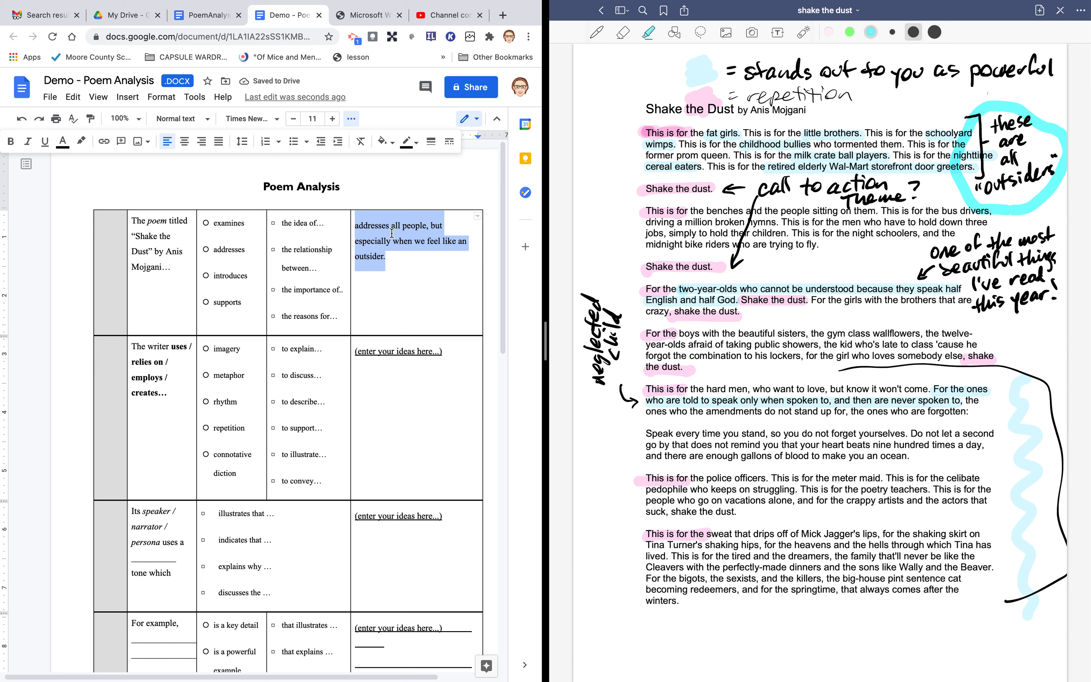
- Delete the word "addresses" from the start of the sentence in the first row's ideas cell
{"action": "double_click", "coordinate": [379, 224]}
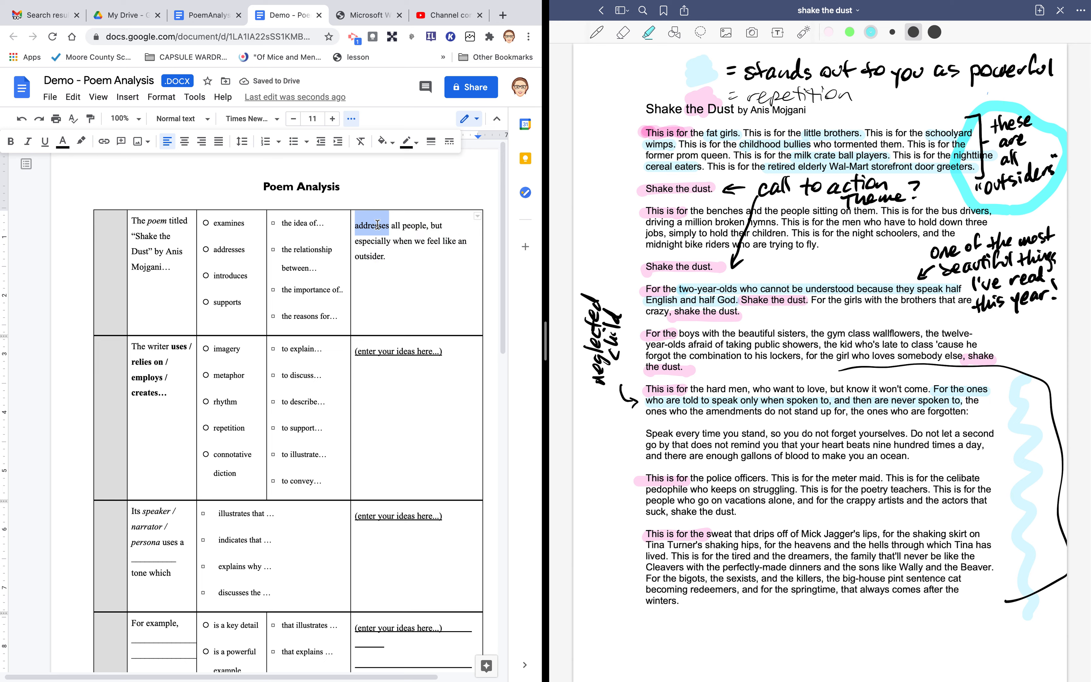
{"action": "double_click", "coordinate": [378, 224]}
{"action": "key", "text": "BackSpace"}
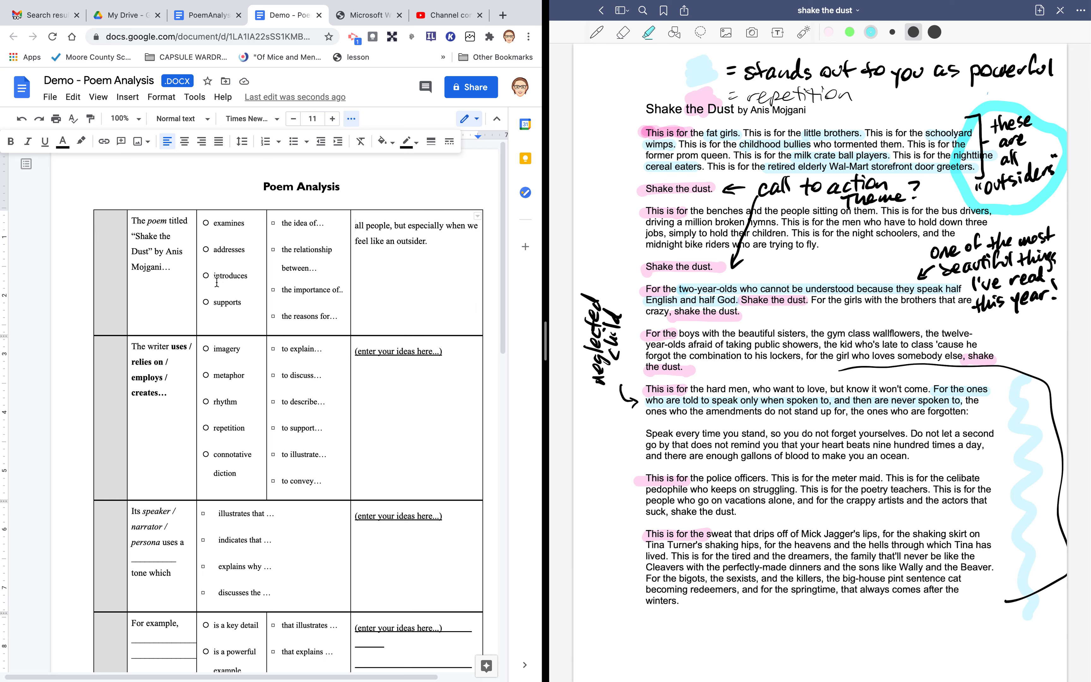
- Color the first row's "introduces" and "the importance of.." options red
{"action": "left_click", "coordinate": [232, 277]}
{"action": "double_click", "coordinate": [233, 276]}
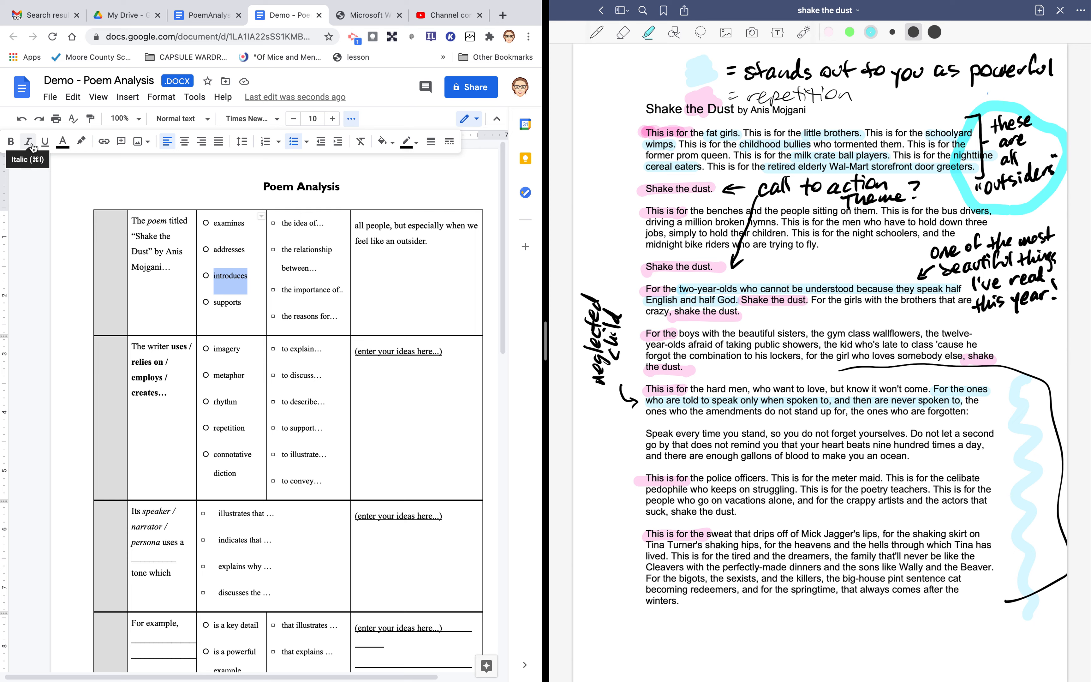
{"action": "left_click", "coordinate": [63, 141]}
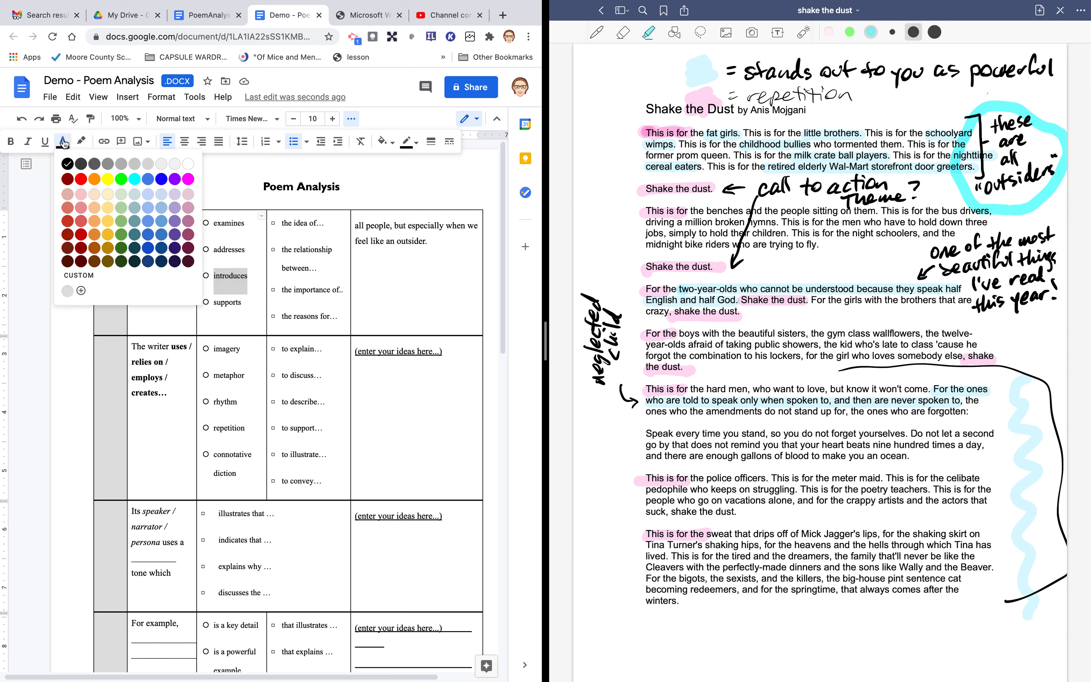
{"action": "left_click", "coordinate": [81, 179]}
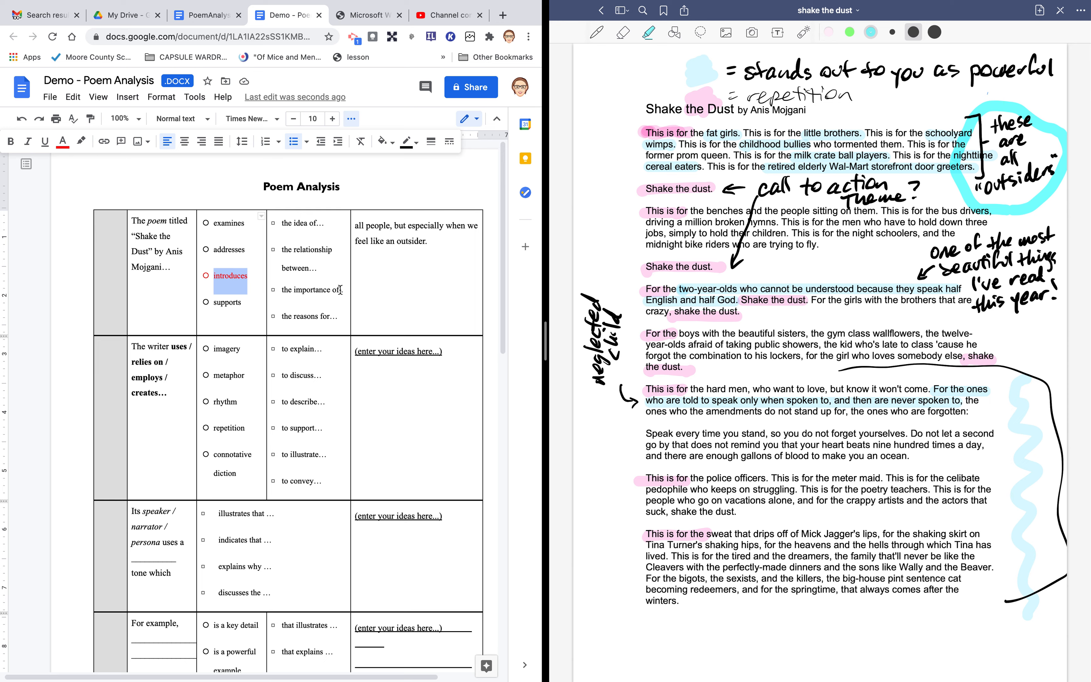
{"action": "left_click_drag", "start_coordinate": [278, 289], "coordinate": [339, 290]}
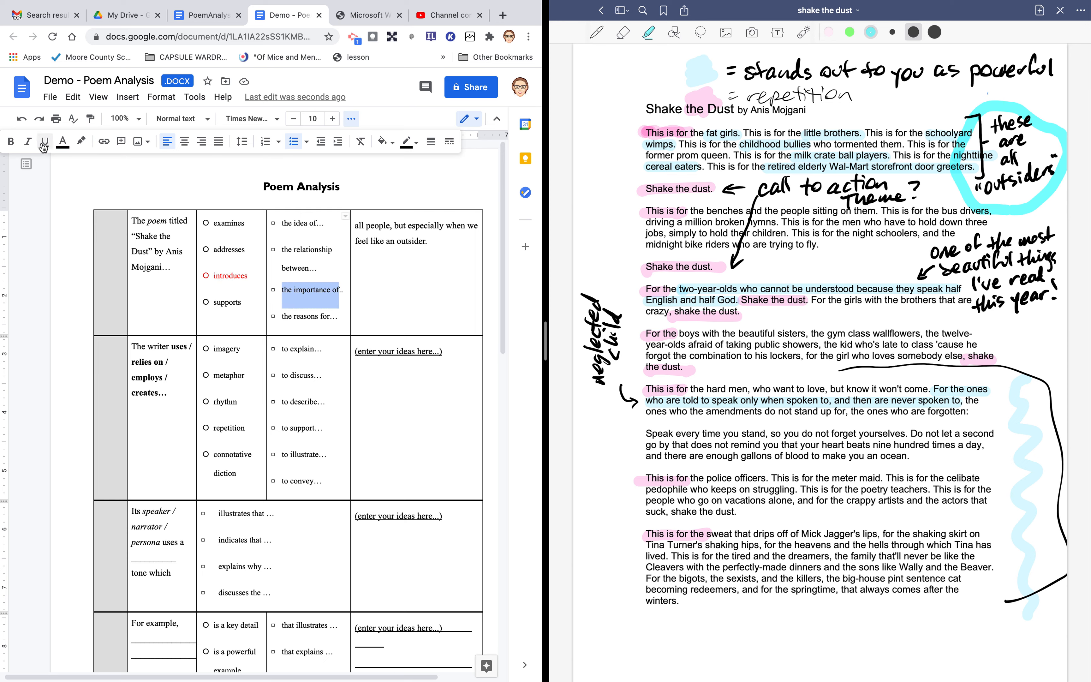
{"action": "left_click", "coordinate": [63, 141]}
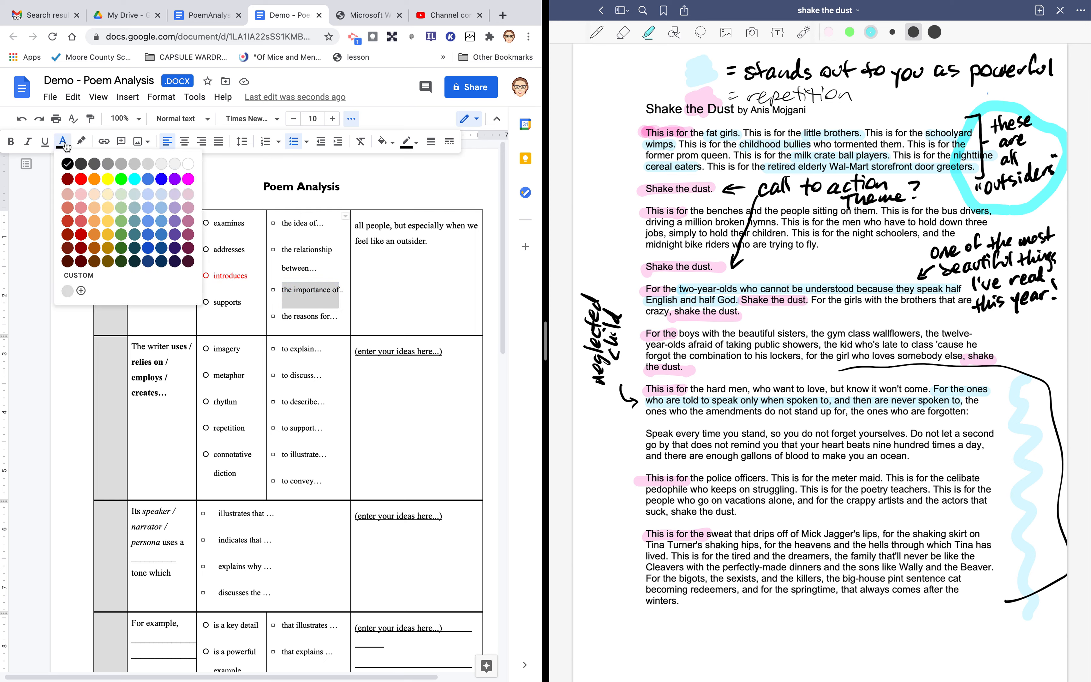
{"action": "left_click", "coordinate": [81, 184]}
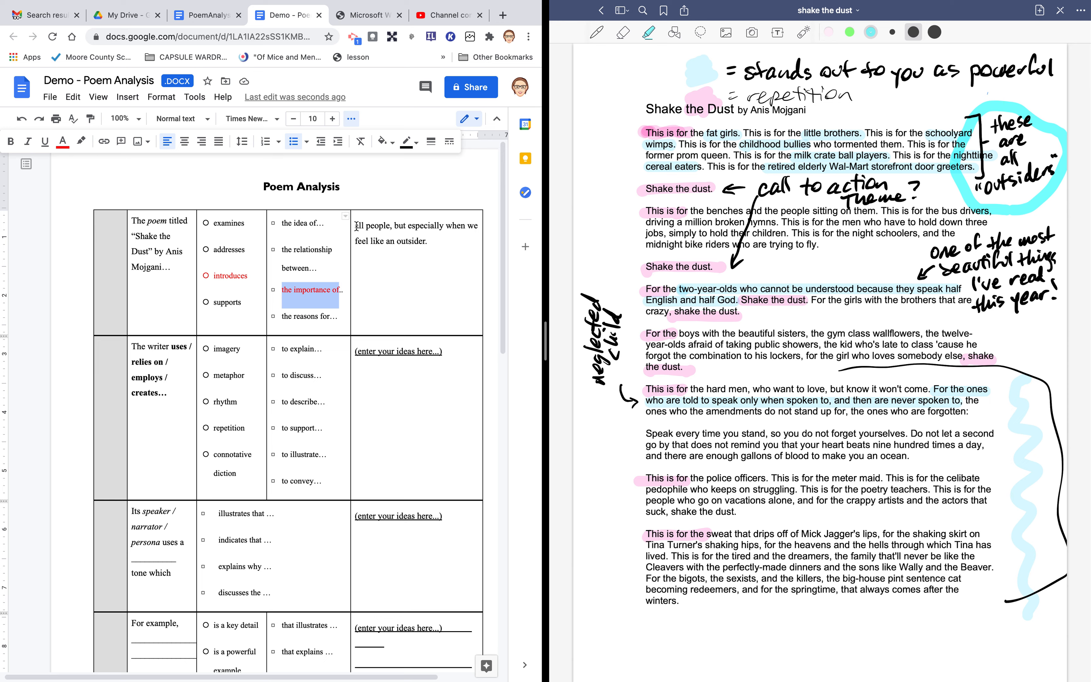
- Insert "standing up and “shaking the dust” for" before "all people" in the first row's ideas cell
{"action": "left_click", "coordinate": [356, 226]}
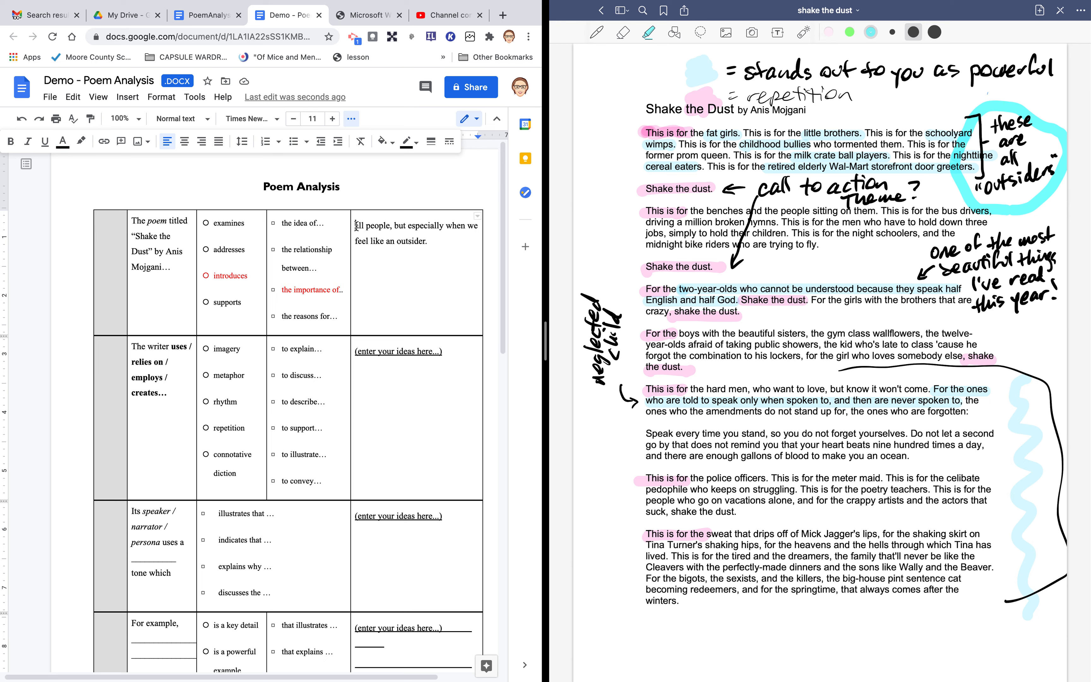
{"action": "type", "text": "standing iup"}
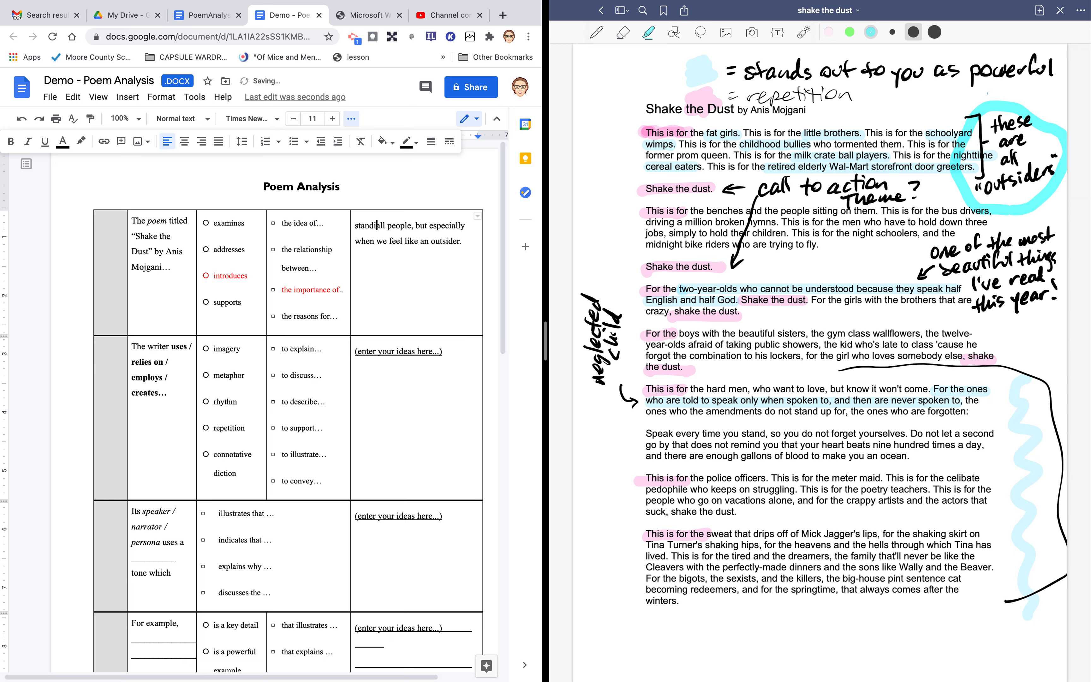
{"action": "type", "text": " and "}
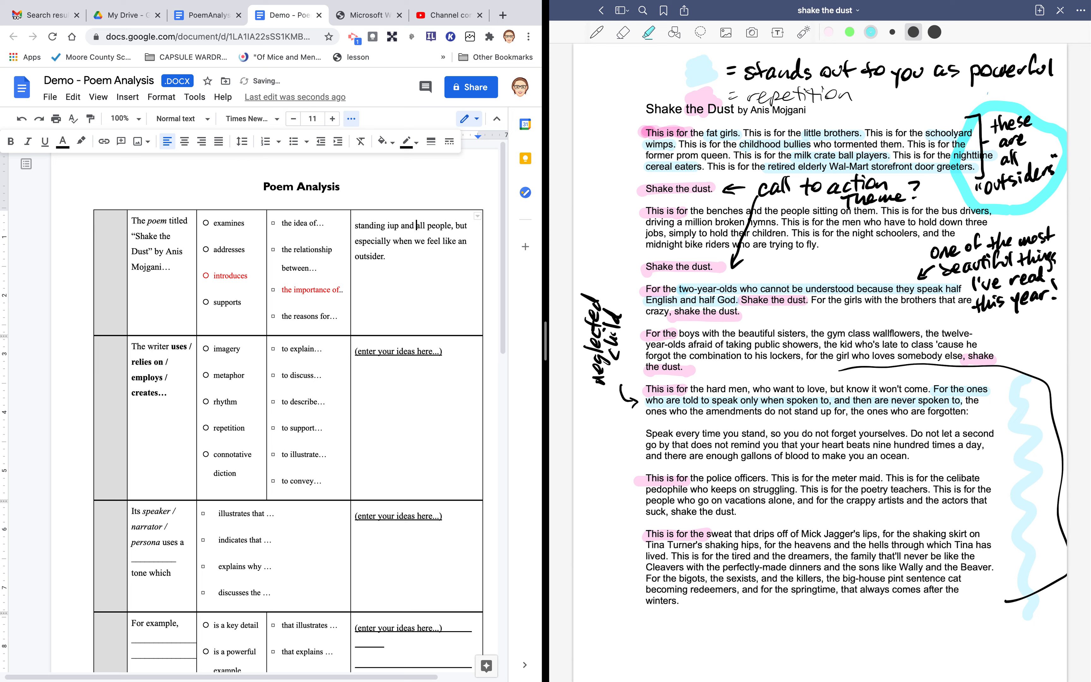
{"action": "type", "text": "\""}
{"action": "key", "text": "BackSpace"}
{"action": "key", "text": "BackSpace"}
{"action": "key", "text": "BackSpace"}
{"action": "key", "text": "BackSpace"}
{"action": "key", "text": "BackSpace"}
{"action": "key", "text": "BackSpace"}
{"action": "key", "text": "BackSpace"}
{"action": "key", "text": "BackSpace"}
{"action": "key", "text": "BackSpace"}
{"action": "type", "text": "up and \""}
{"action": "type", "text": "shaking the du"}
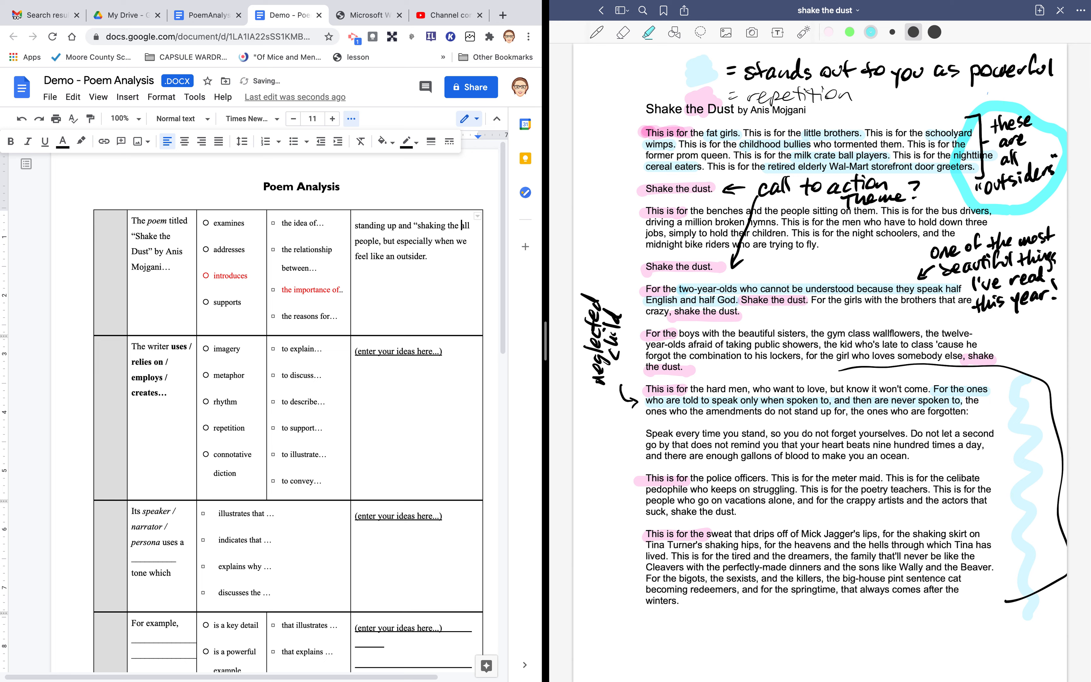
{"action": "type", "text": "st\""}
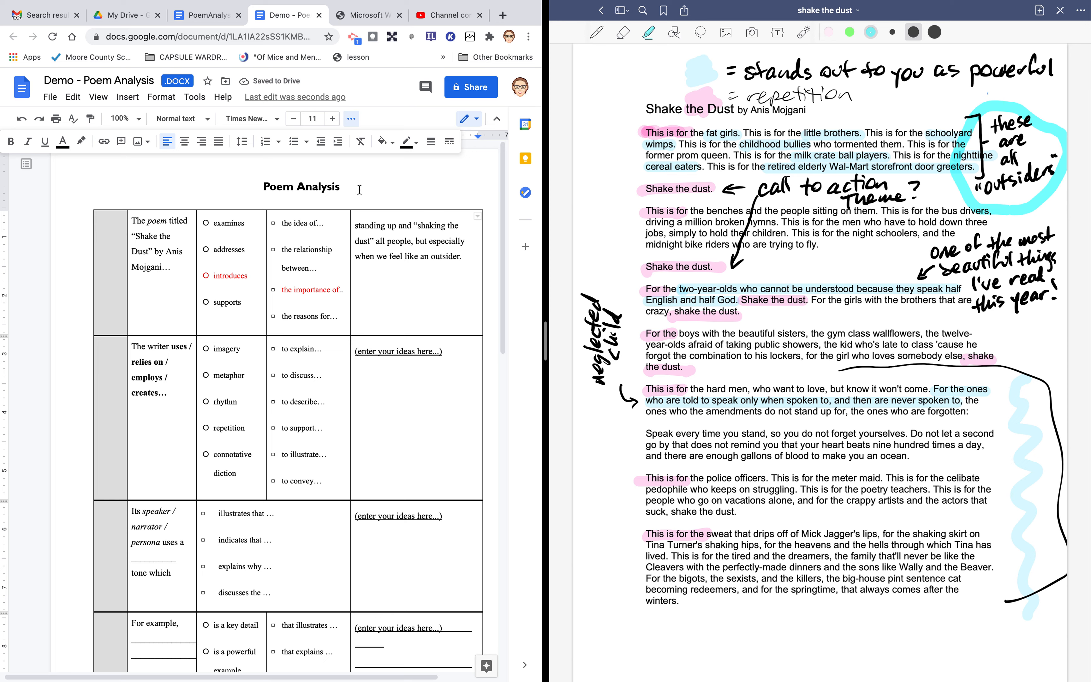
{"action": "type", "text": "for"}
{"action": "left_click", "coordinate": [432, 276]}
- Color the first row's whole sentence opener, starting with "The poem titled", red
{"action": "left_click", "coordinate": [171, 271]}
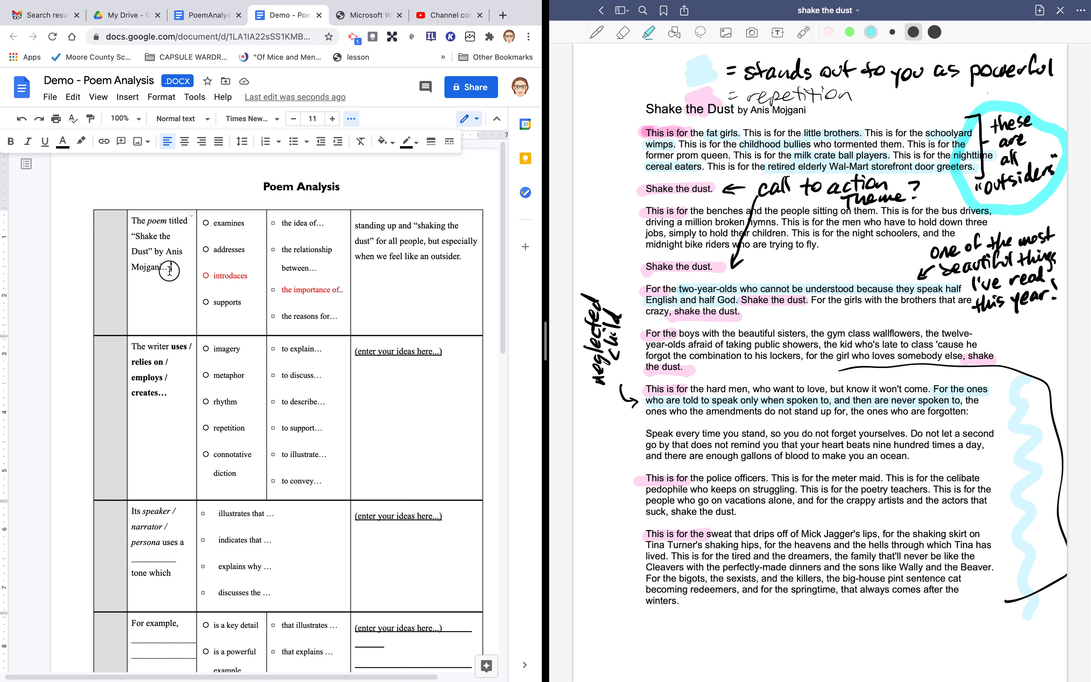
{"action": "left_click_drag", "start_coordinate": [171, 271], "coordinate": [128, 219]}
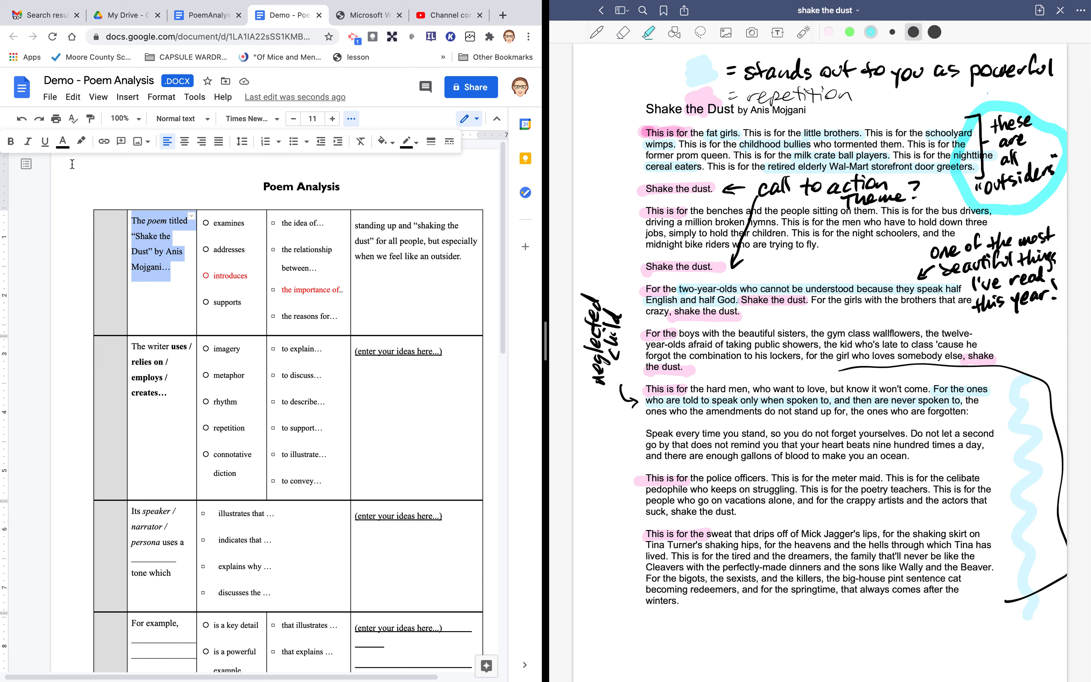
{"action": "left_click", "coordinate": [66, 145]}
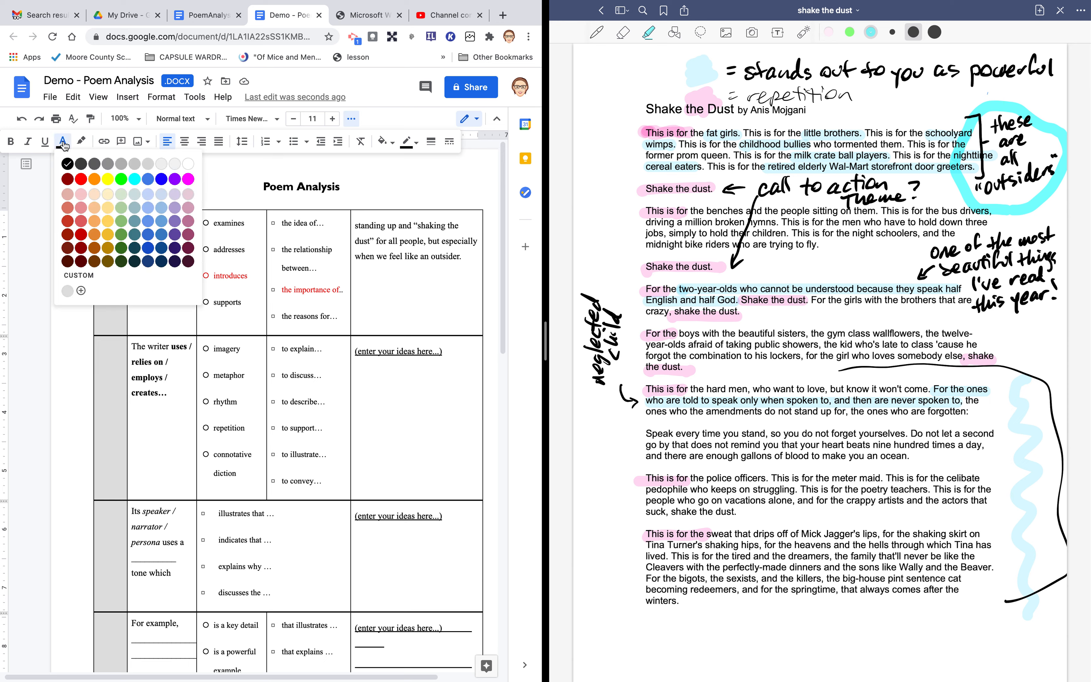
{"action": "left_click", "coordinate": [82, 178]}
- Color the whole sentence in the first row's ideas cell red
{"action": "left_click", "coordinate": [468, 256]}
{"action": "left_click_drag", "start_coordinate": [468, 256], "coordinate": [353, 226]}
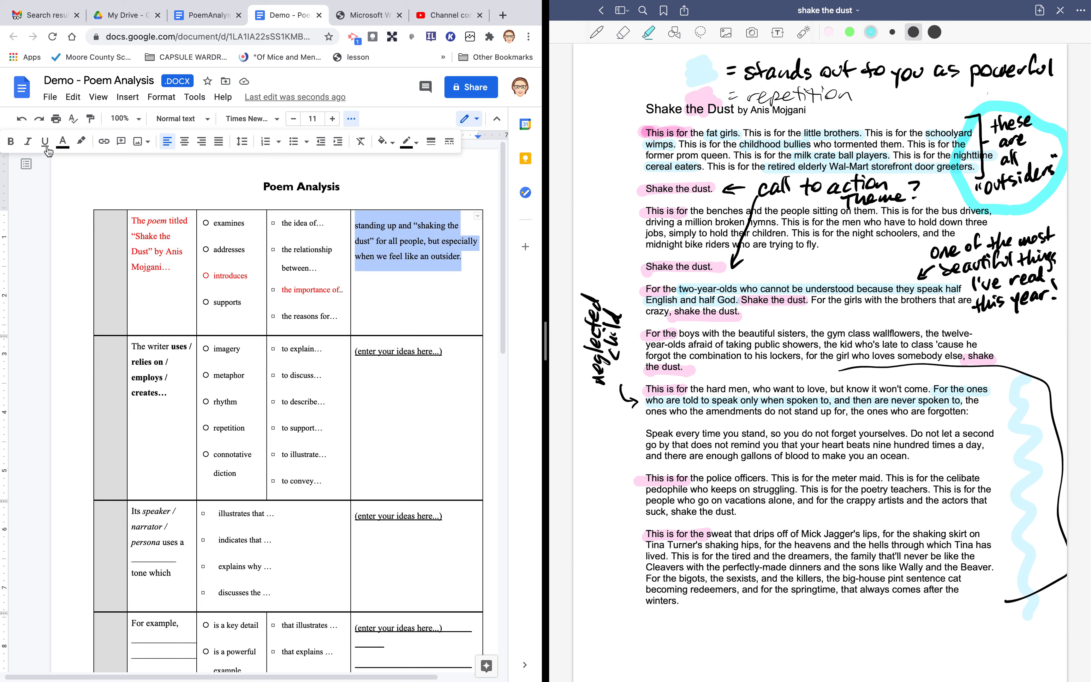
{"action": "left_click", "coordinate": [60, 149]}
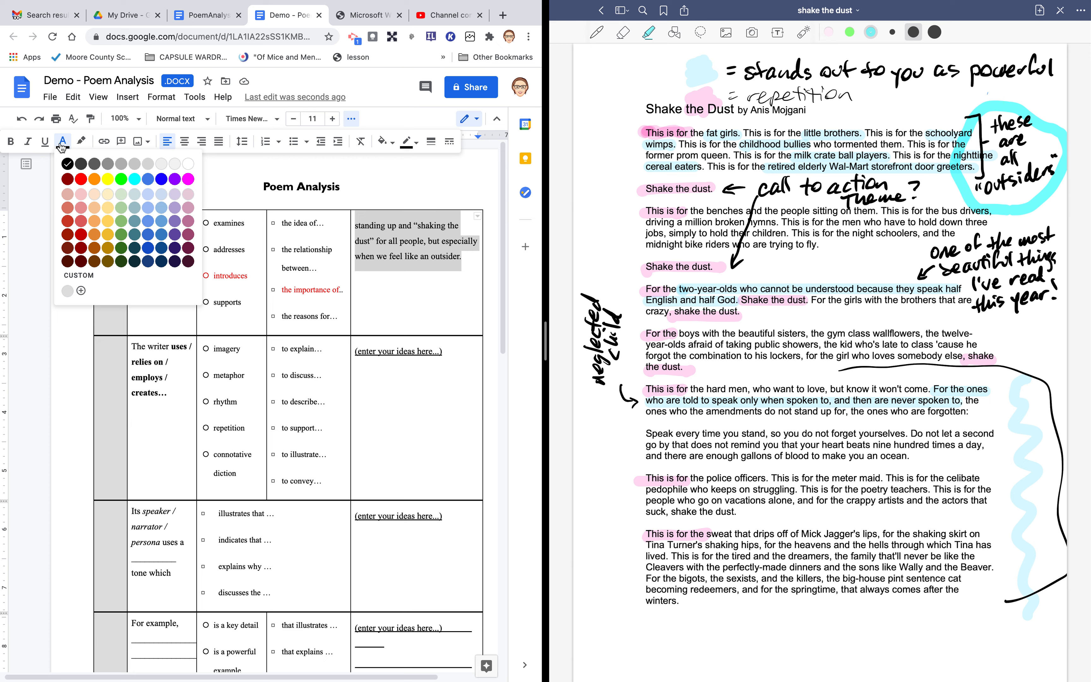
{"action": "left_click", "coordinate": [81, 179]}
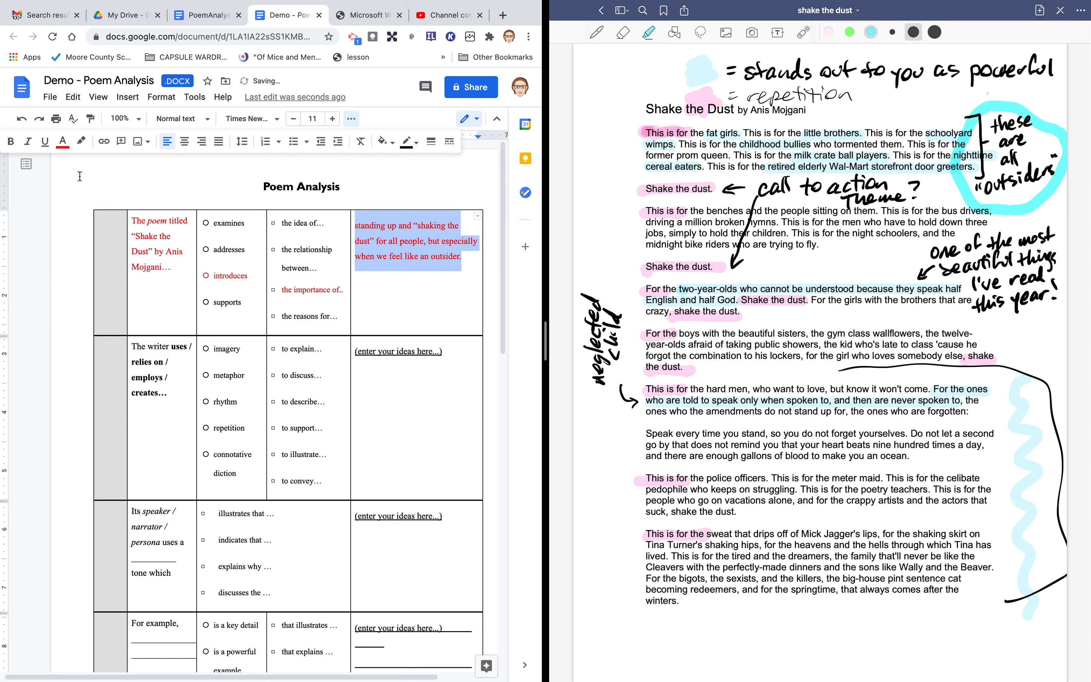
{"action": "left_click", "coordinate": [393, 300]}
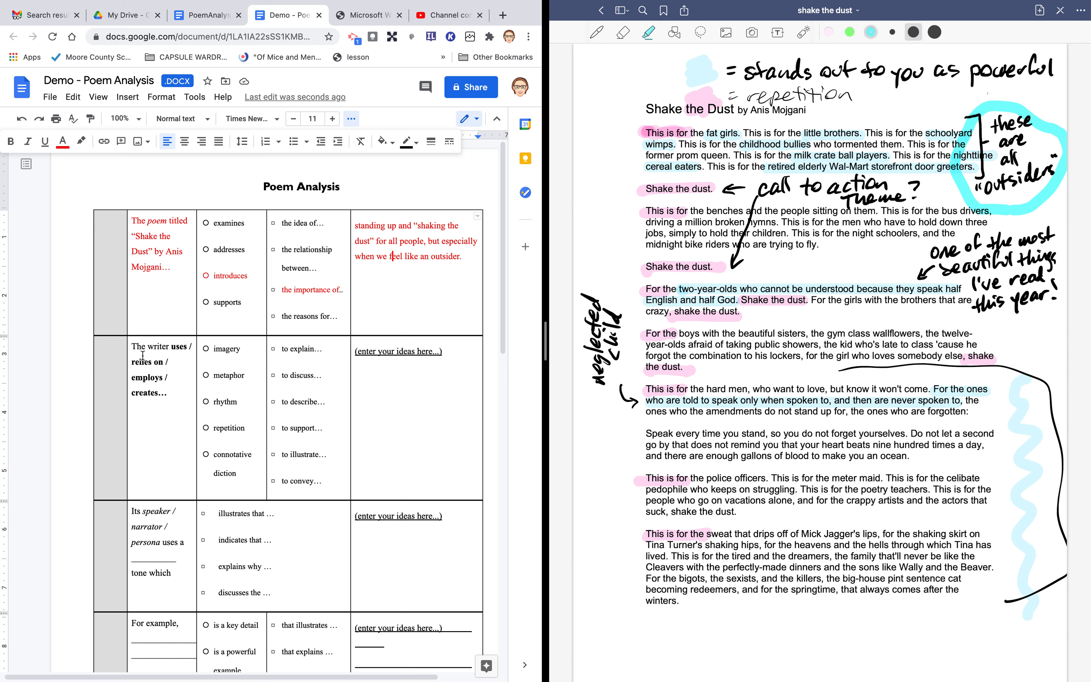
- Check the row labels in the PoemAnalysisTemplate document, and review the annotations on both pages of the poem
{"action": "left_click", "coordinate": [197, 17]}
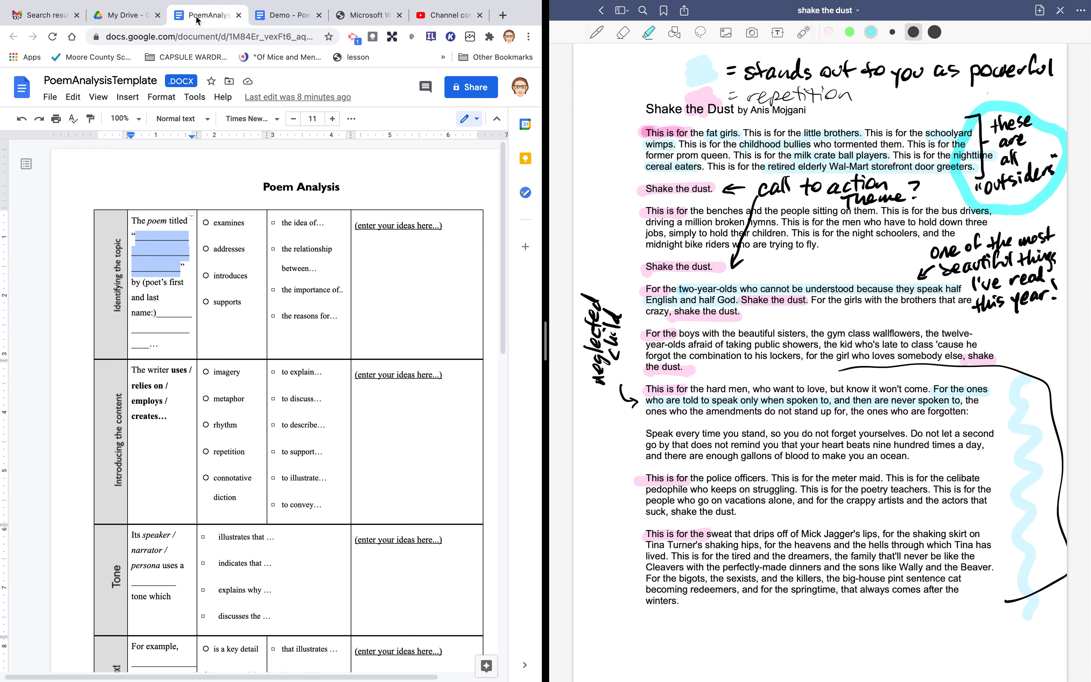
{"action": "left_click", "coordinate": [291, 17]}
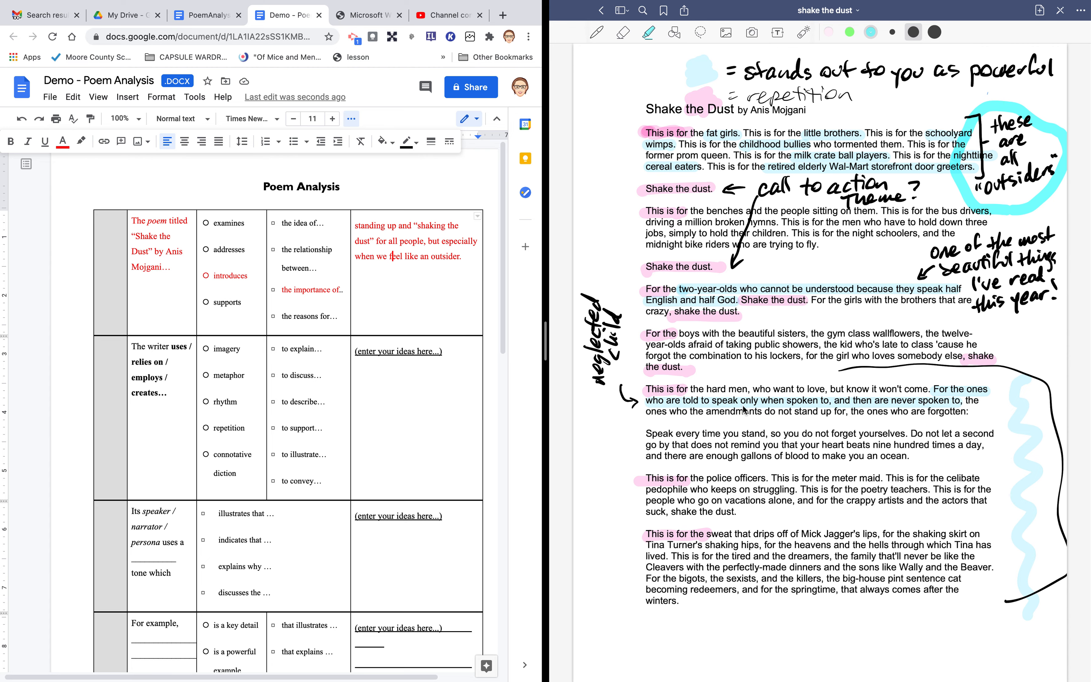
{"action": "scroll", "coordinate": [903, 419], "scroll_direction": "down", "scroll_amount": 3}
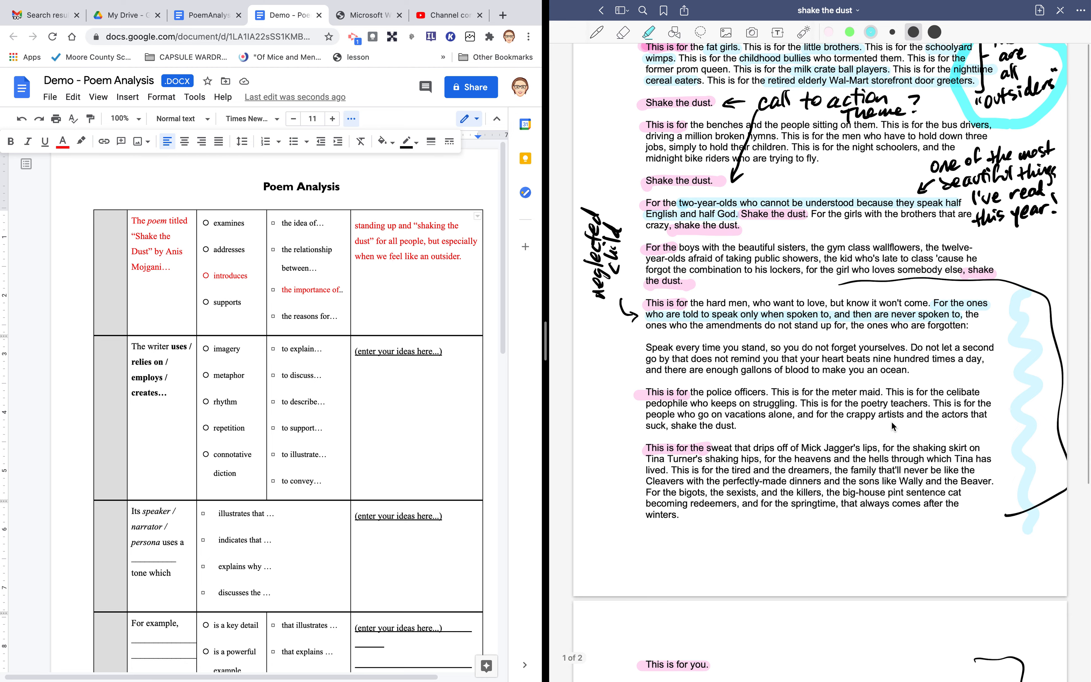
{"action": "scroll", "coordinate": [893, 425], "scroll_direction": "down", "scroll_amount": 15}
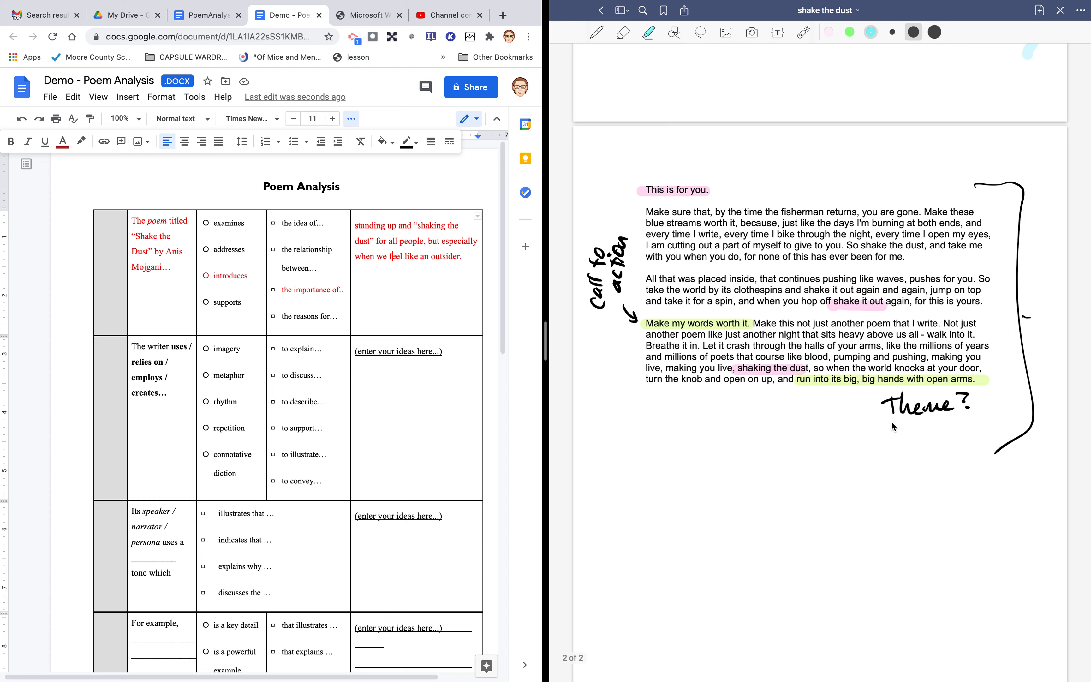
{"action": "scroll", "coordinate": [893, 426], "scroll_direction": "up", "scroll_amount": 1}
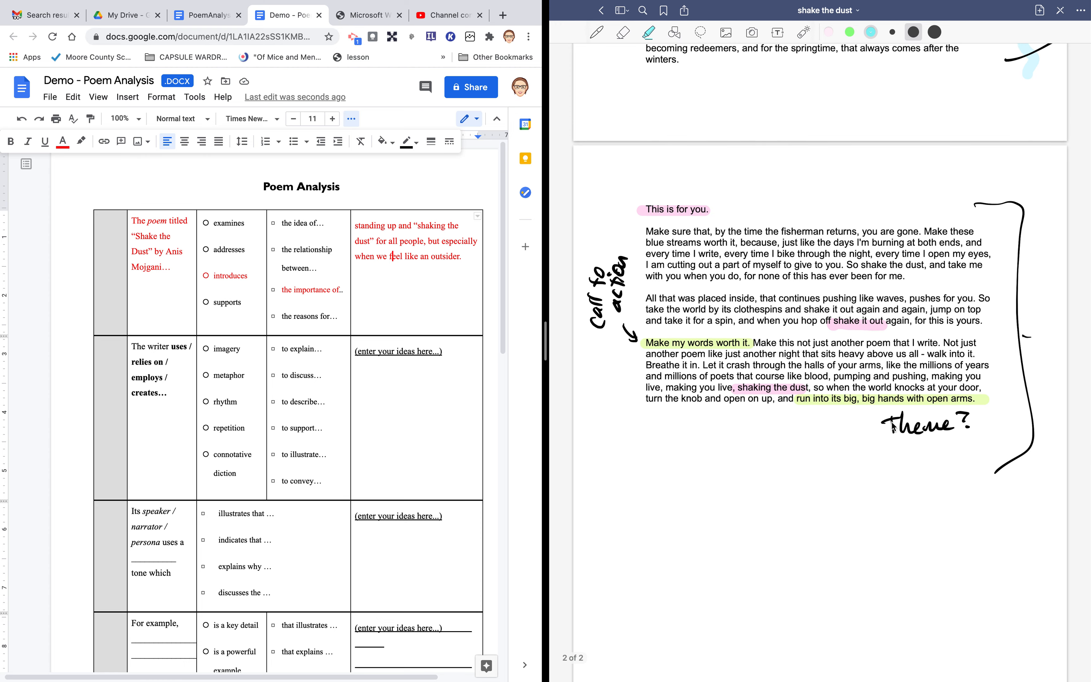
{"action": "scroll", "coordinate": [894, 426], "scroll_direction": "up", "scroll_amount": 5}
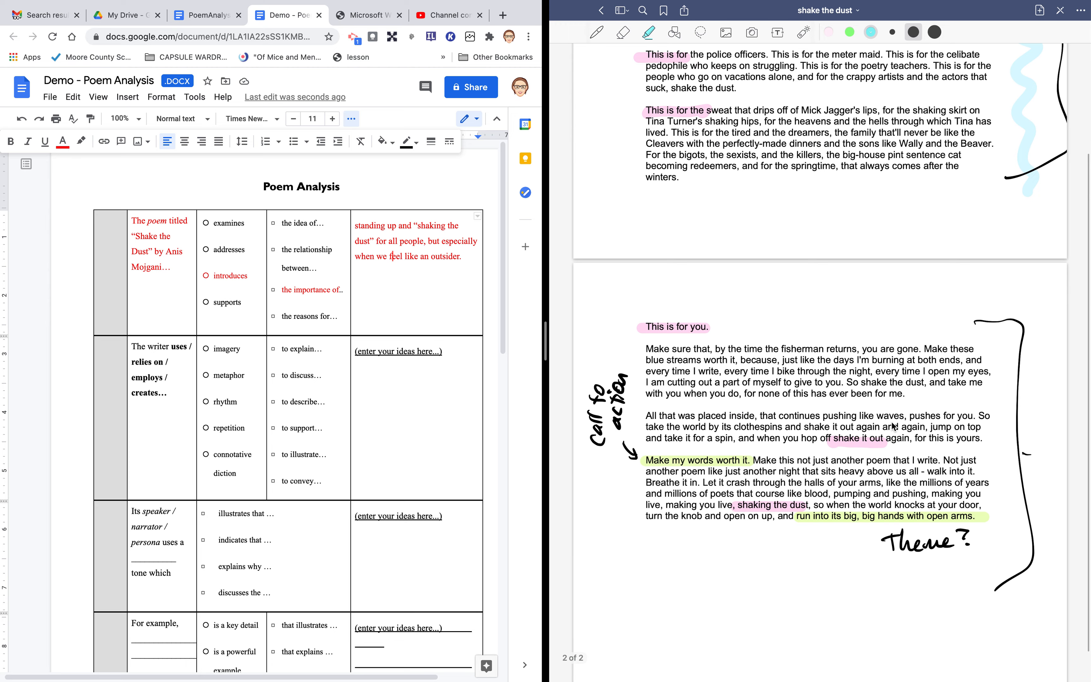
{"action": "scroll", "coordinate": [893, 427], "scroll_direction": "up", "scroll_amount": 7}
{"action": "scroll", "coordinate": [893, 426], "scroll_direction": "up", "scroll_amount": 3}
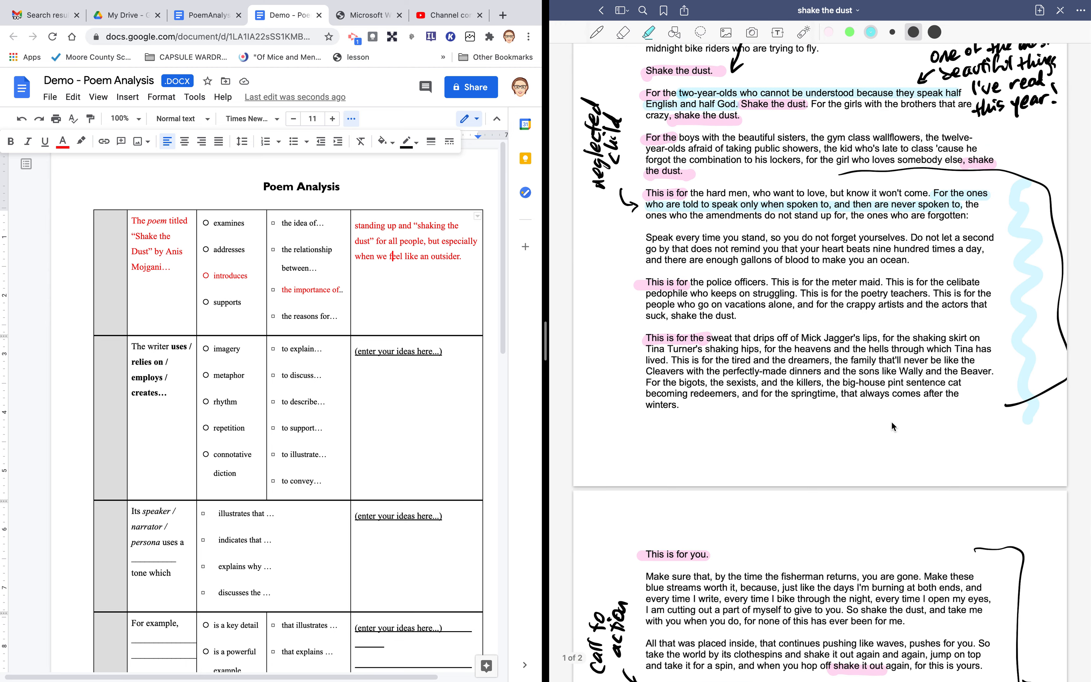
{"action": "scroll", "coordinate": [892, 423], "scroll_direction": "up", "scroll_amount": 4}
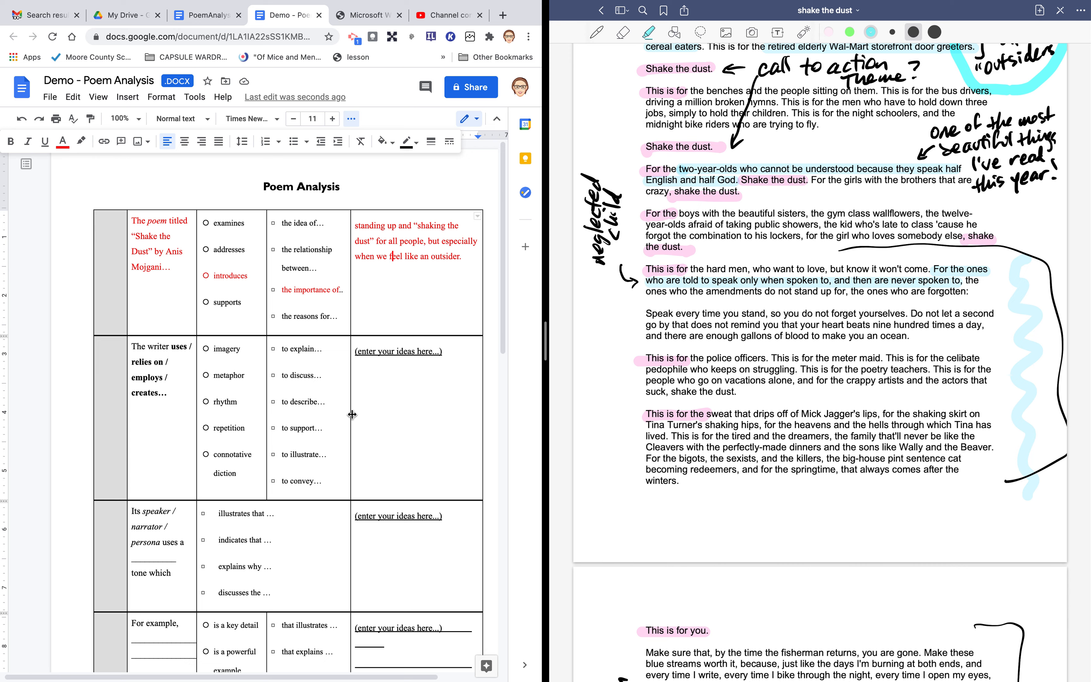
- Color the word "creates…" in the second row's sentence opener red
{"action": "triple_click", "coordinate": [143, 392]}
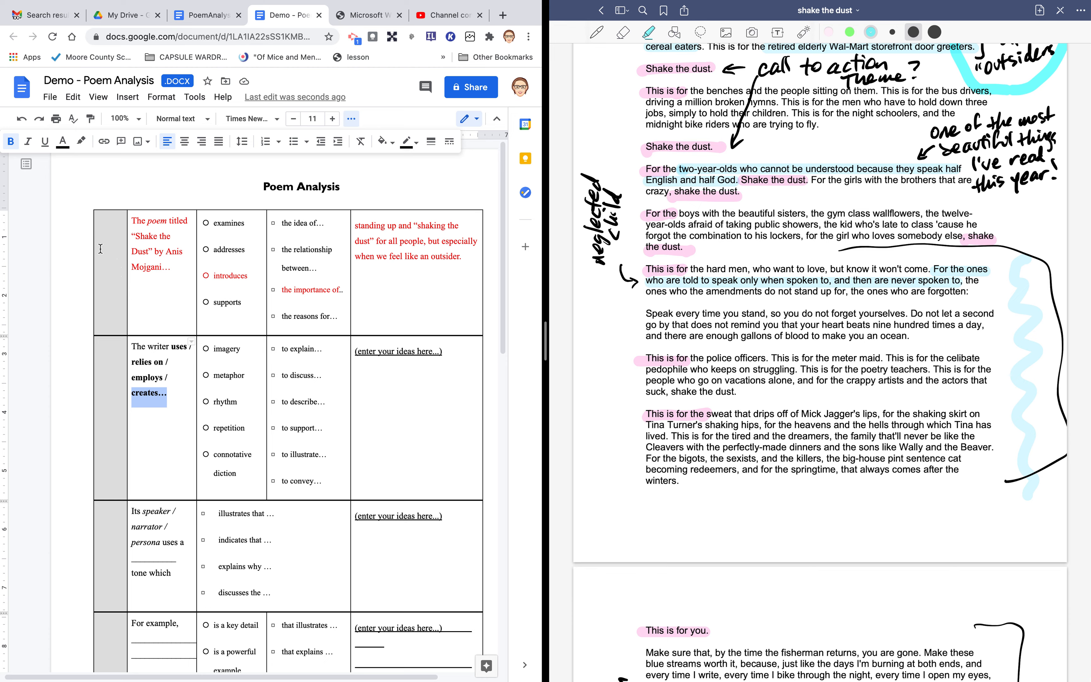
{"action": "left_click", "coordinate": [66, 150]}
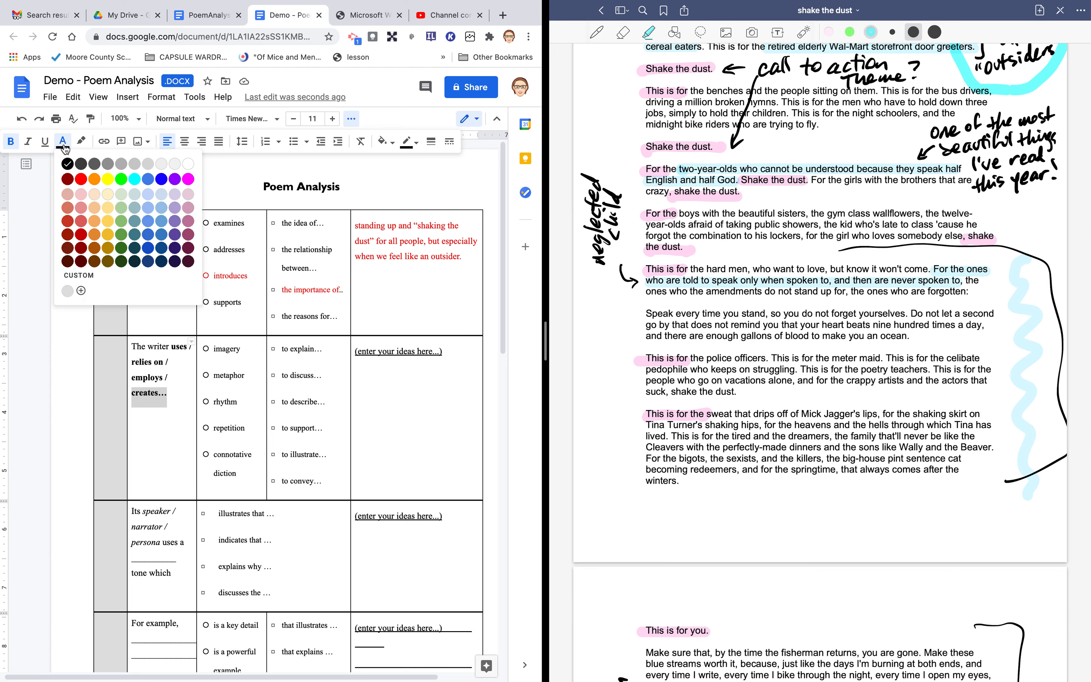
{"action": "left_click", "coordinate": [83, 180]}
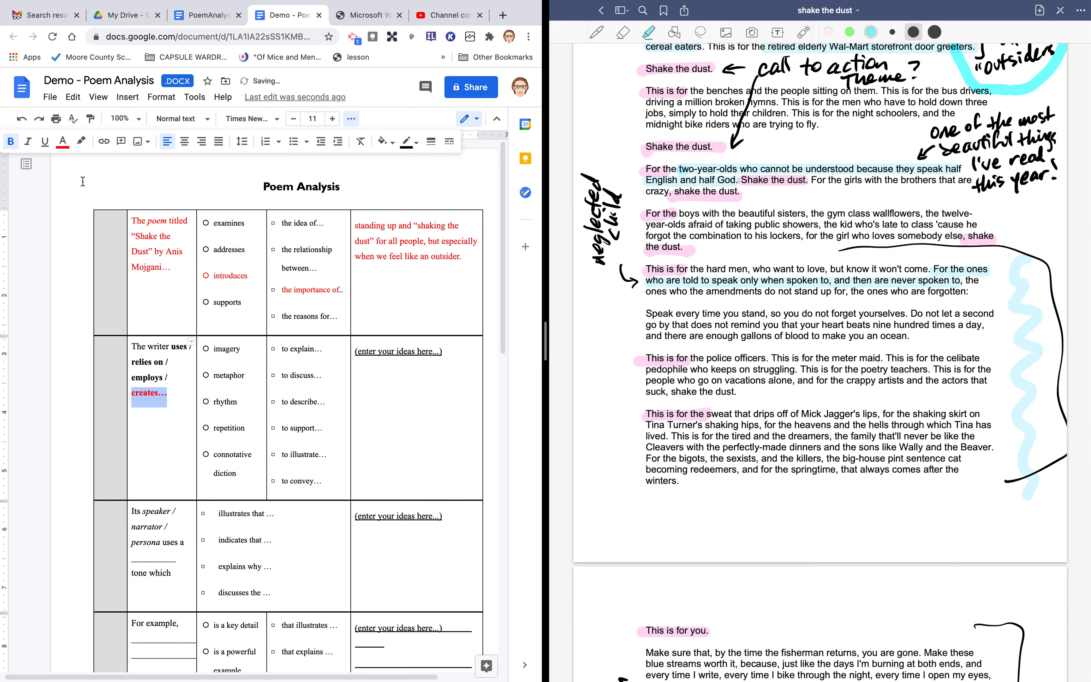
{"action": "left_click", "coordinate": [83, 181]}
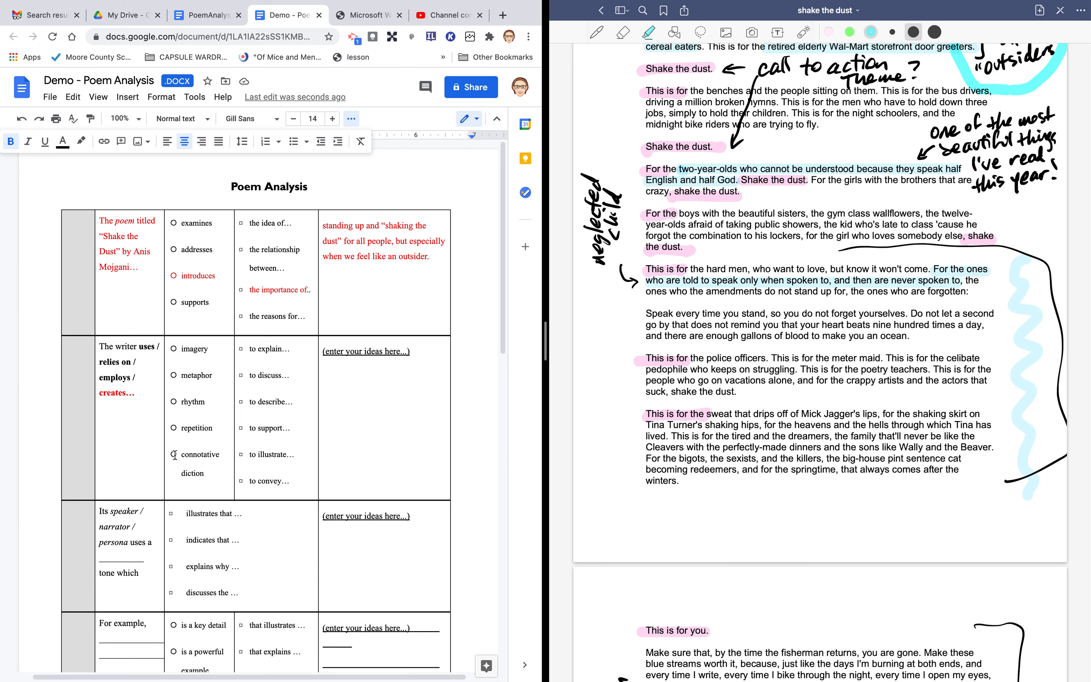
- Color the second row's "connotative diction" and "to illustrate…" options red
{"action": "left_click_drag", "start_coordinate": [208, 477], "coordinate": [180, 459]}
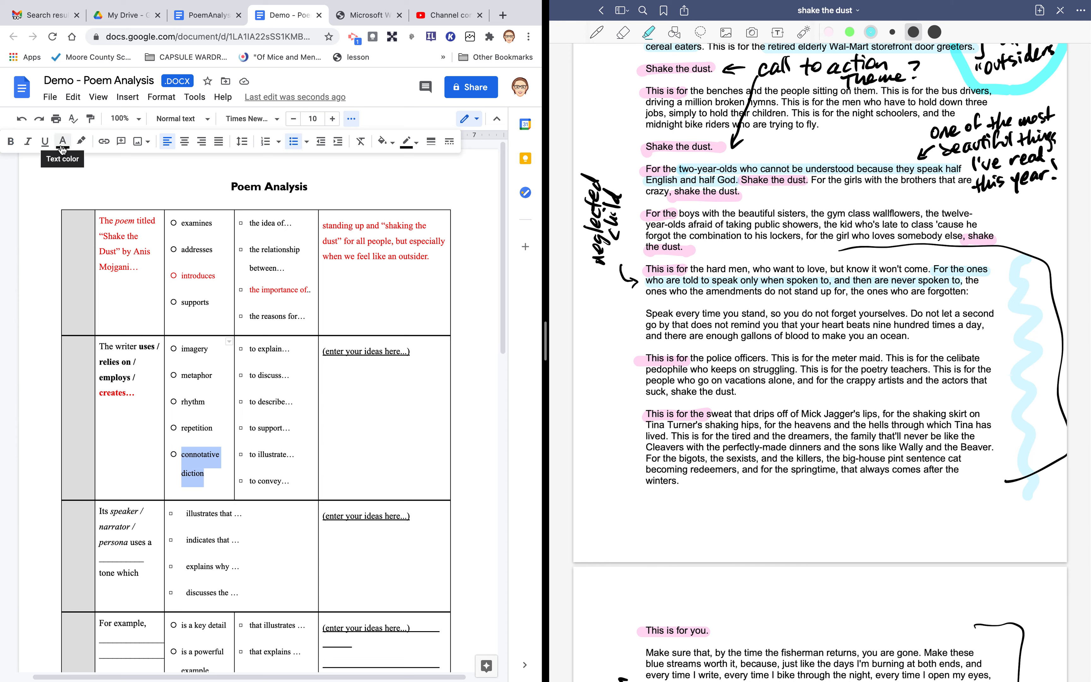
{"action": "left_click", "coordinate": [63, 148]}
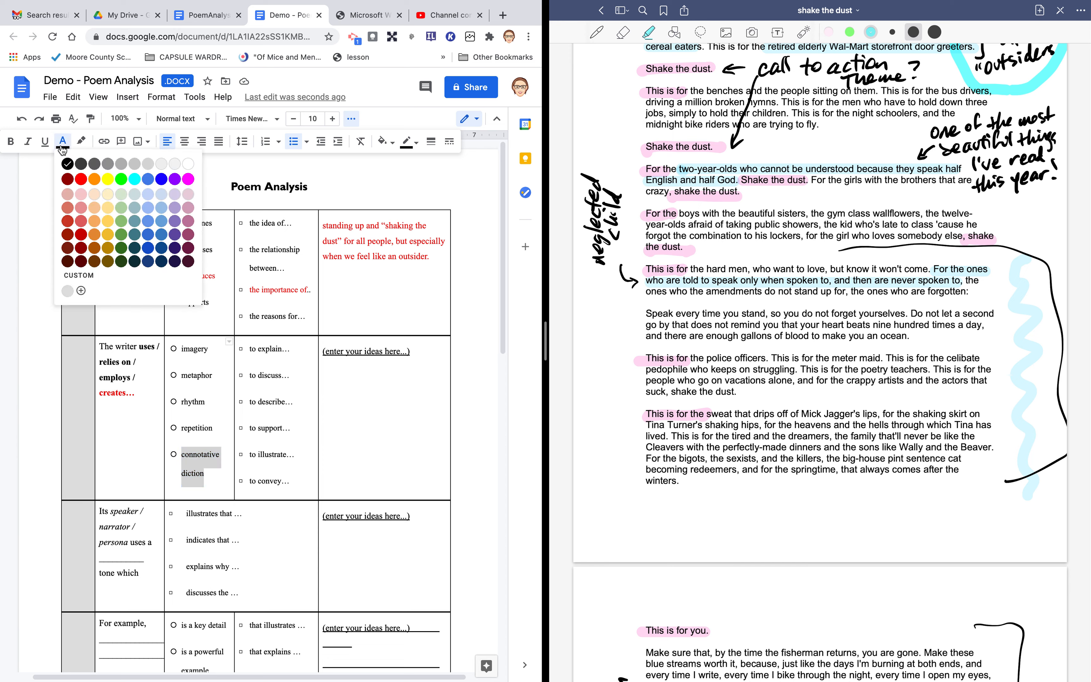
{"action": "left_click", "coordinate": [80, 177]}
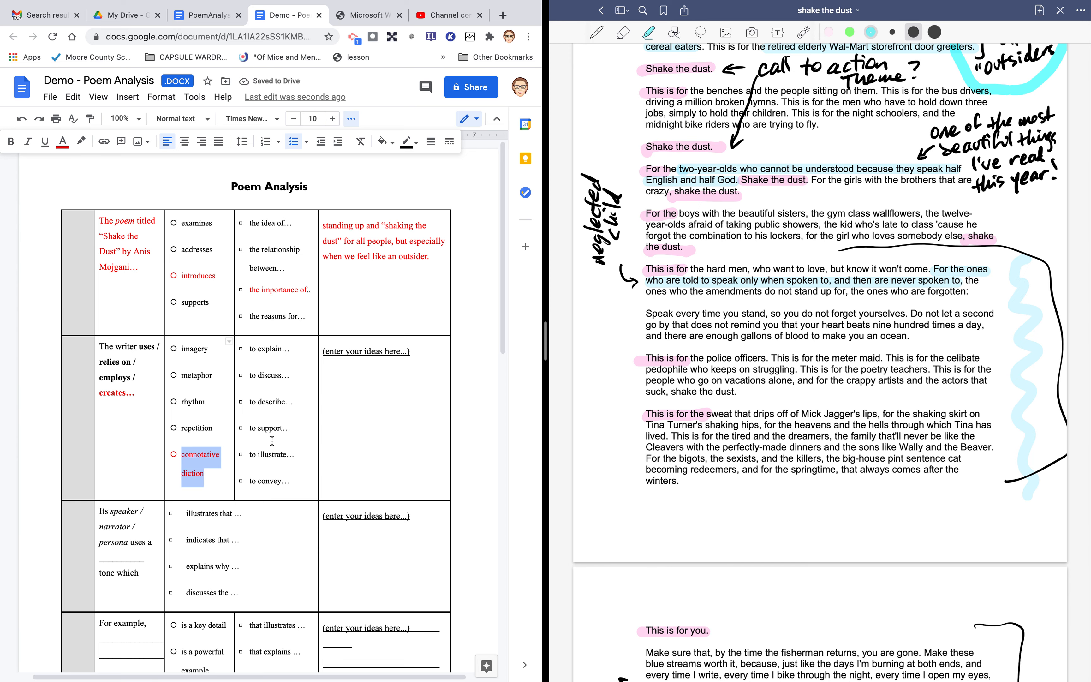
{"action": "left_click_drag", "start_coordinate": [297, 456], "coordinate": [244, 456]}
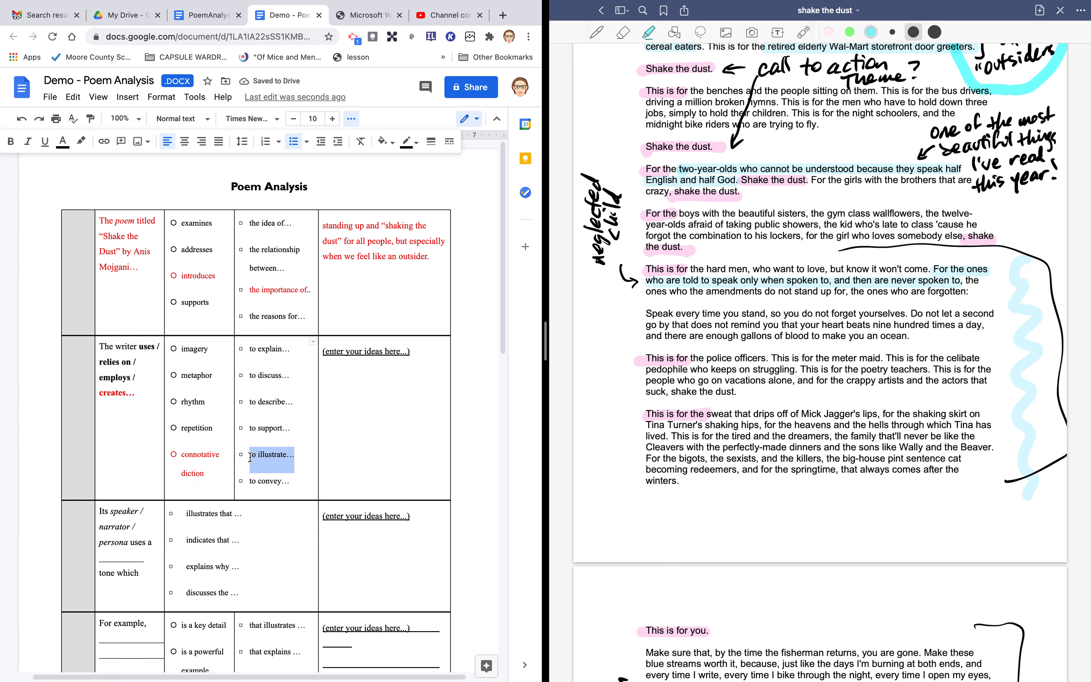
{"action": "left_click", "coordinate": [63, 141]}
{"action": "left_click", "coordinate": [81, 179]}
- Replace the second row's ideas placeholder with "that at every stage of our lives we are utterly foreign and incomprehensible"
{"action": "left_click", "coordinate": [418, 352]}
{"action": "left_click_drag", "start_coordinate": [418, 353], "coordinate": [317, 348]}
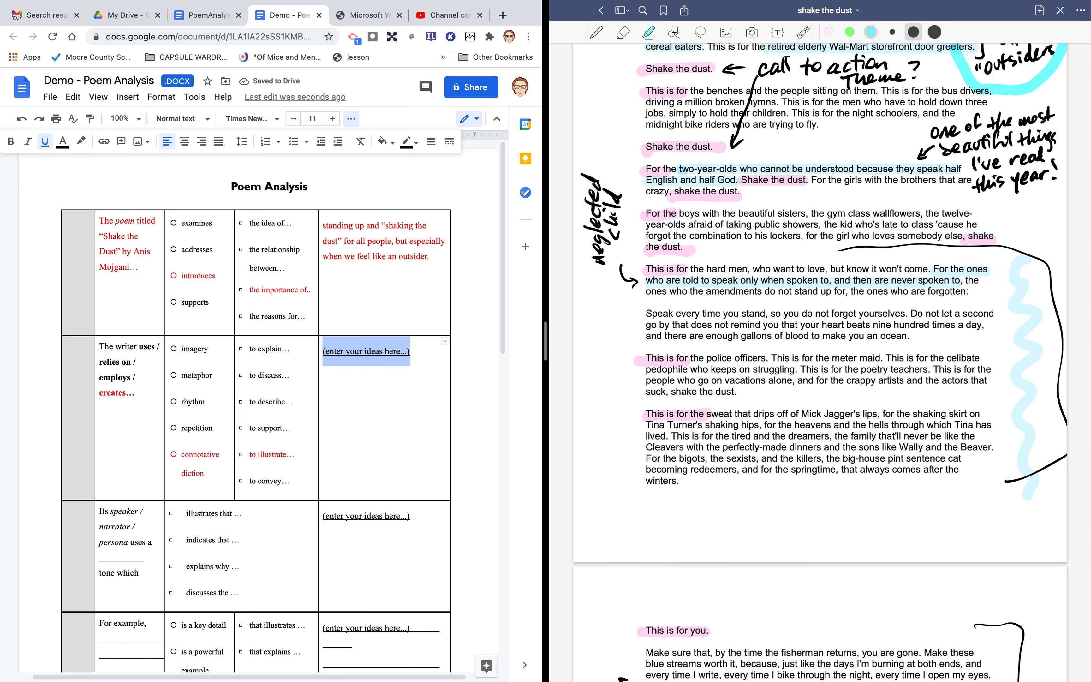
{"action": "key", "text": "BackSpace"}
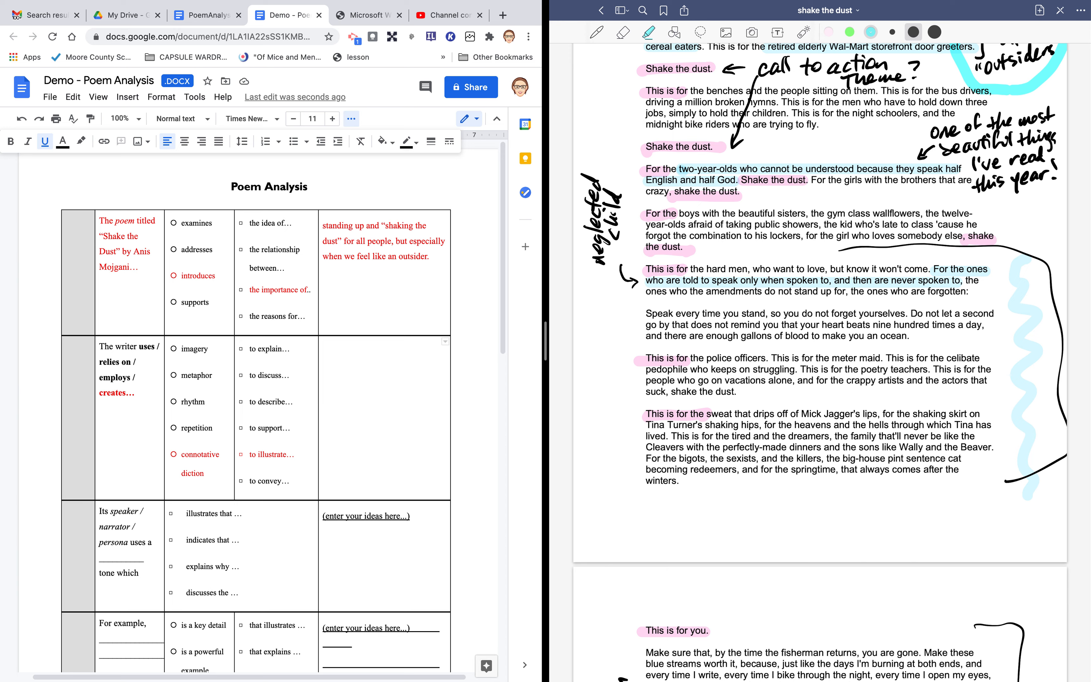
{"action": "type", "text": "that at every stage of our l"}
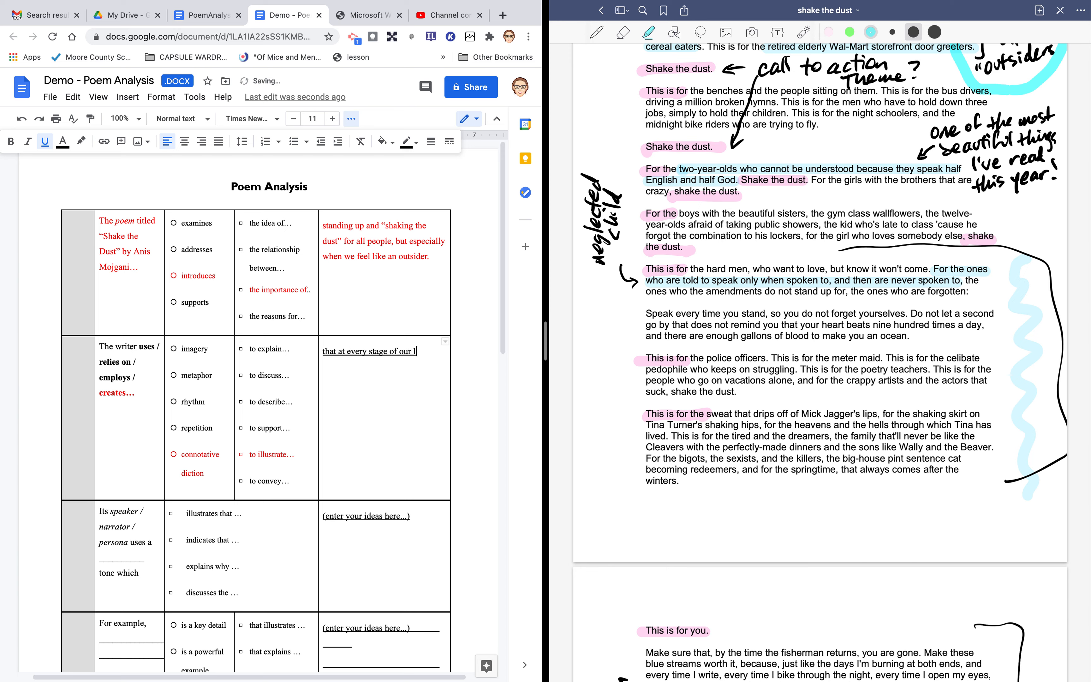
{"action": "type", "text": "ives we are"}
{"action": "type", "text": " both"}
{"action": "key", "text": "BackSpace"}
{"action": "key", "text": "BackSpace"}
{"action": "key", "text": "BackSpace"}
{"action": "key", "text": "BackSpace"}
{"action": "key", "text": "BackSpace"}
{"action": "type", "text": "utterly for"}
{"action": "type", "text": "eigt"}
{"action": "type", "text": "n and i"}
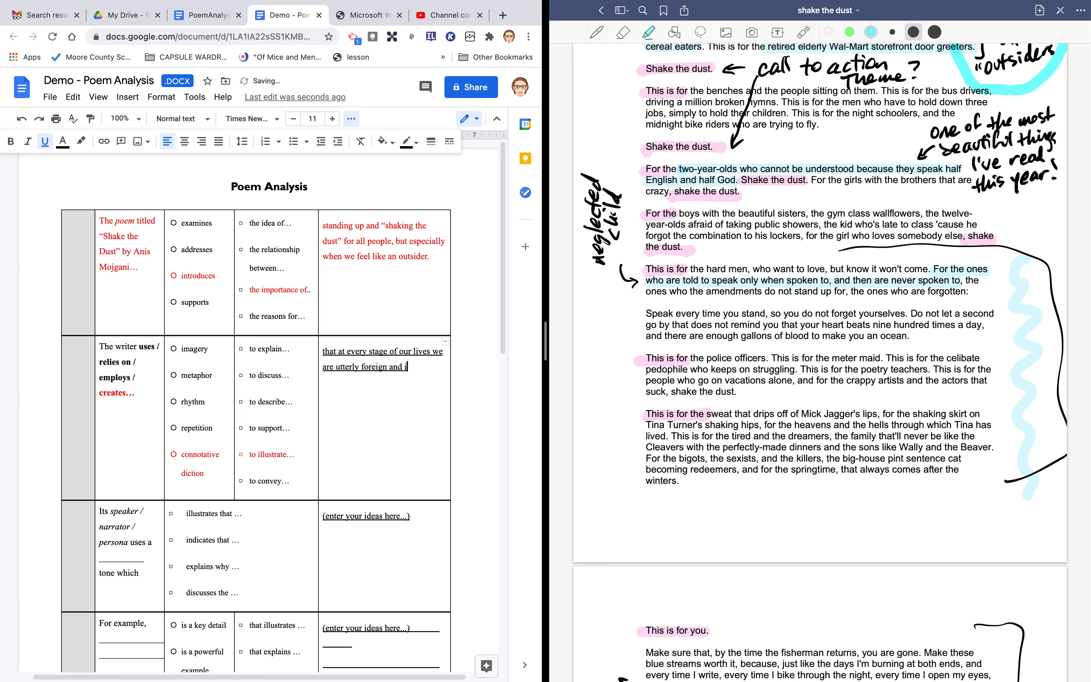
{"action": "type", "text": "ncomprhensivle"}
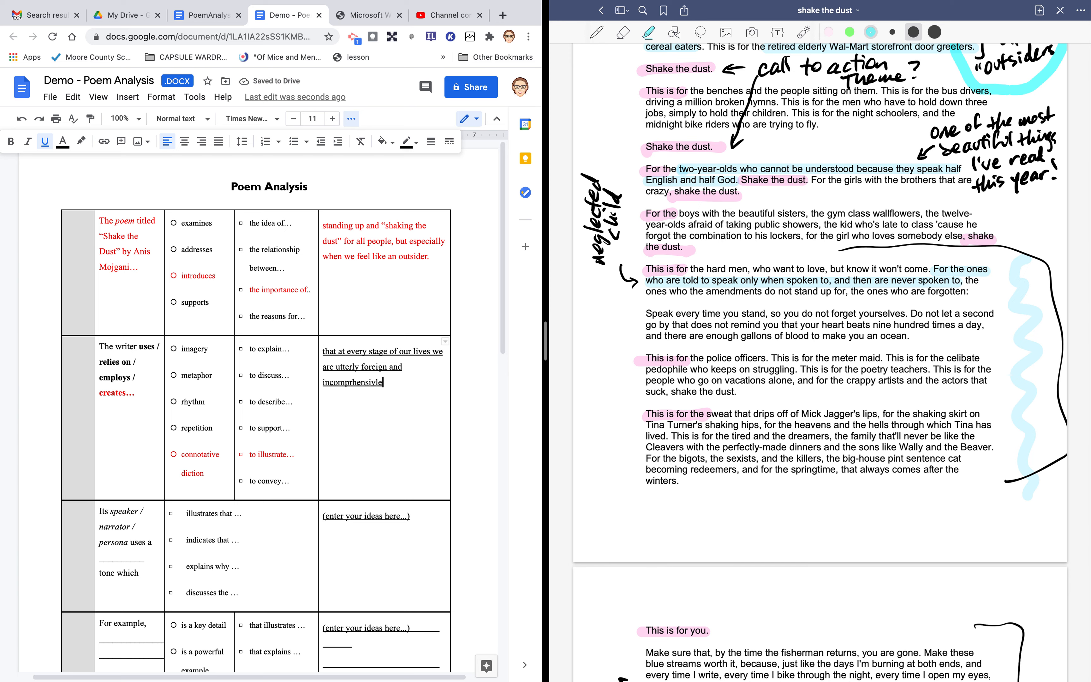
- Remove the underline from the second row's ideas text and correct the spelling of its last word, "incomprehensible"
{"action": "key", "text": "shift+Up"}
{"action": "key", "text": "shift+Up"}
{"action": "key", "text": "shift+Up"}
{"action": "key", "text": "shift+Down"}
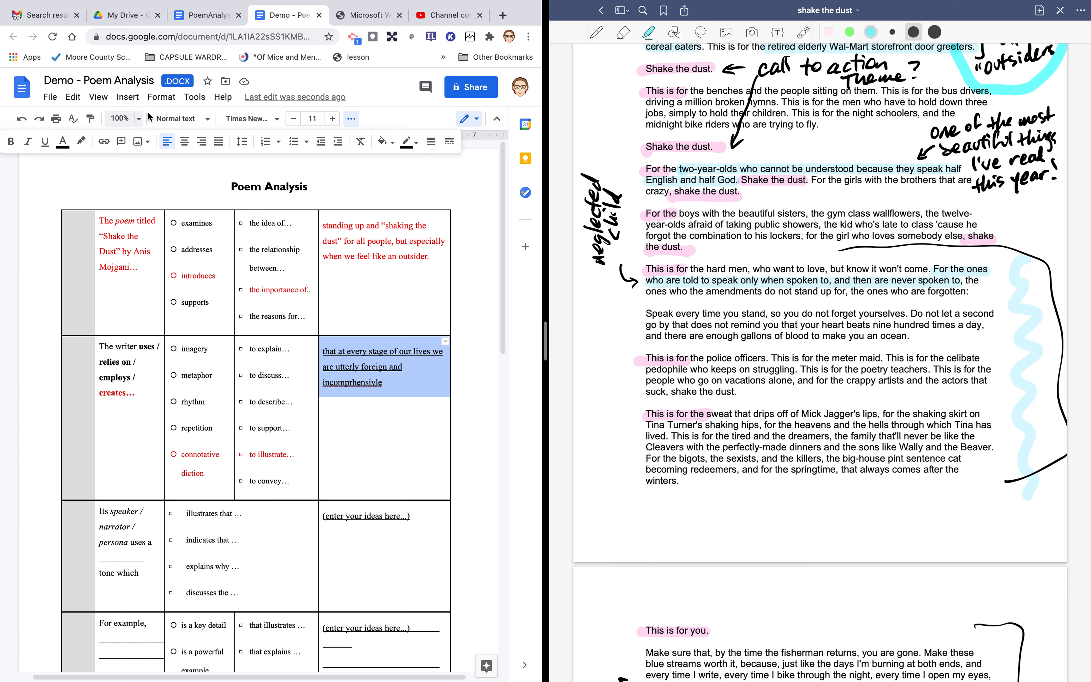
{"action": "left_click", "coordinate": [46, 143]}
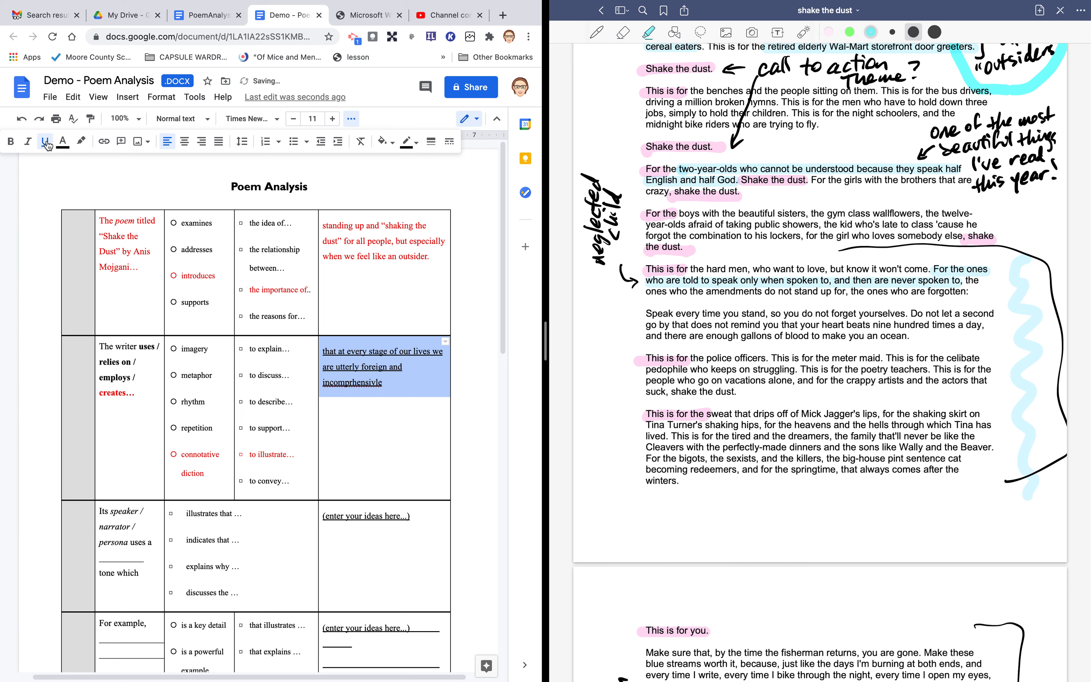
{"action": "left_click", "coordinate": [44, 143]}
{"action": "left_click", "coordinate": [373, 381]}
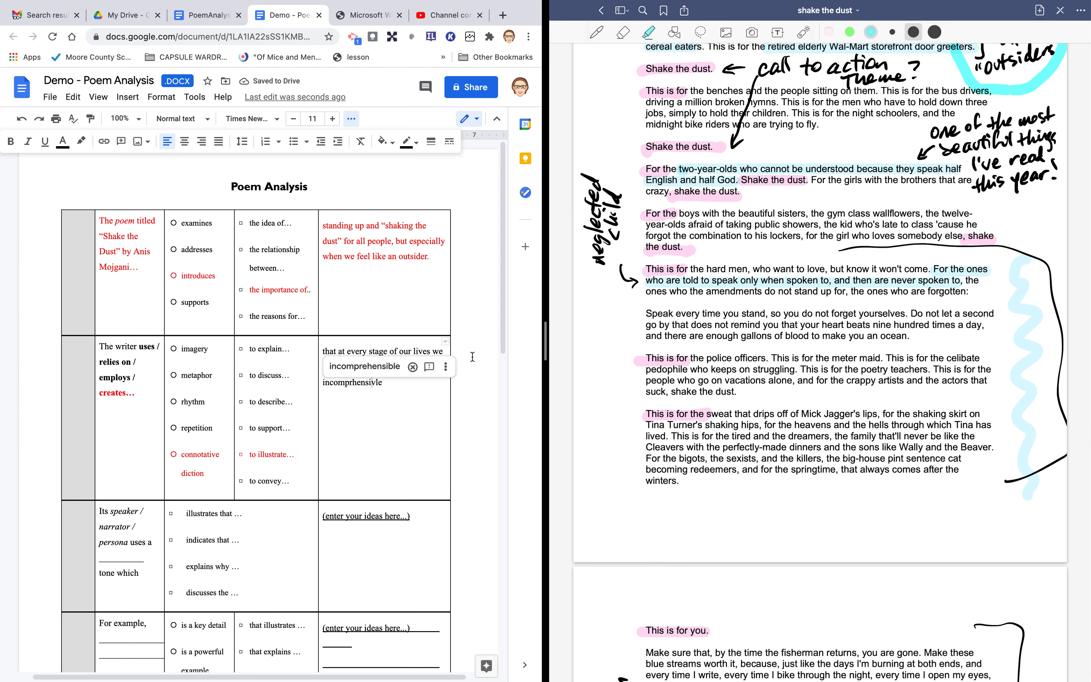
{"action": "key", "text": "BackSpace"}
{"action": "type", "text": "b"}
- Finish the second row's idea with "to anyone who is not sharing our thought-processes." and color the whole text red
{"action": "scroll", "coordinate": [472, 357], "scroll_direction": "down", "scroll_amount": 3}
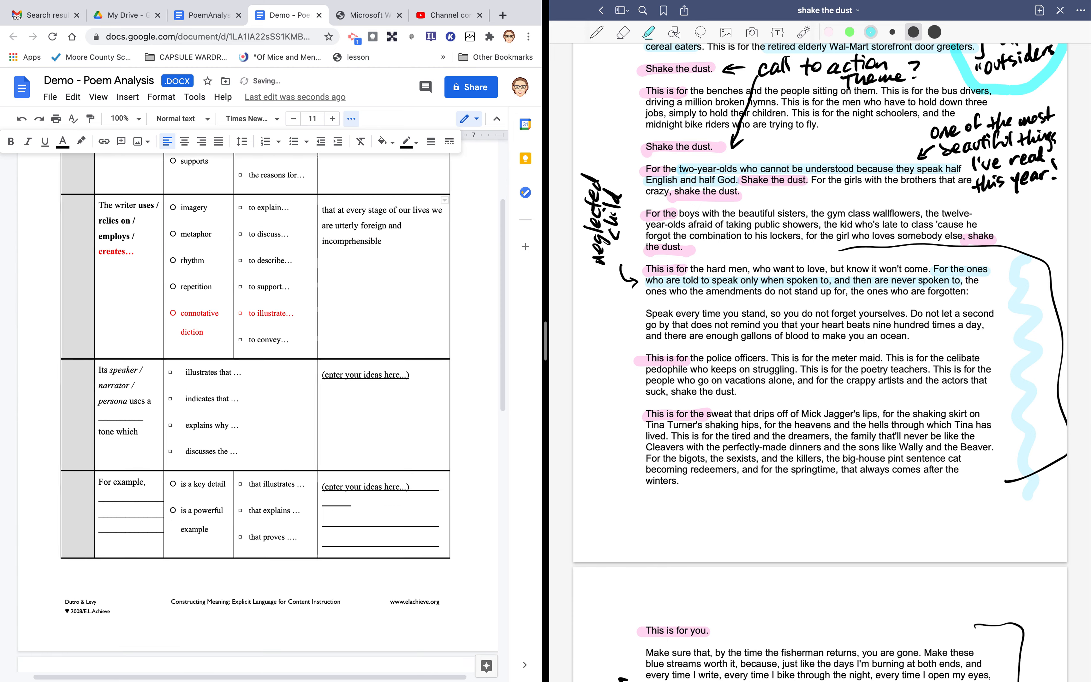
{"action": "scroll", "coordinate": [440, 250], "scroll_direction": "right", "scroll_amount": 2}
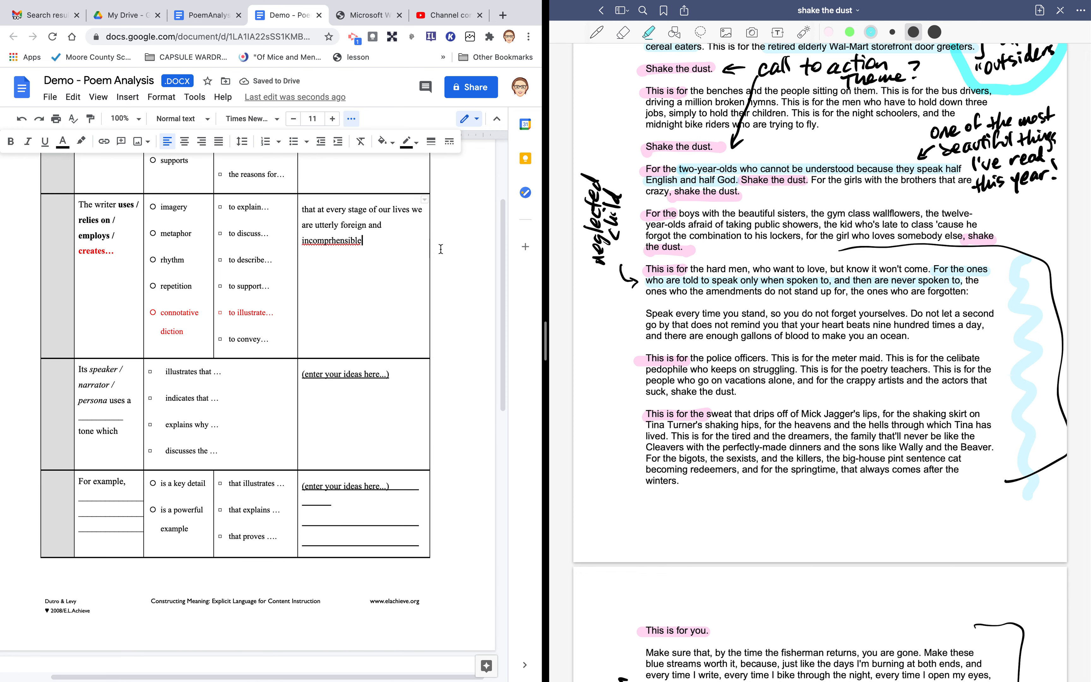
{"action": "type", "text": "."}
{"action": "key", "text": "BackSpace"}
{"action": "type", "text": "to  othe"}
{"action": "key", "text": "BackSpace"}
{"action": "key", "text": "BackSpace"}
{"action": "key", "text": "BackSpace"}
{"action": "key", "text": "BackSpace"}
{"action": "key", "text": "BackSpace"}
{"action": "type", "text": "anyone who "}
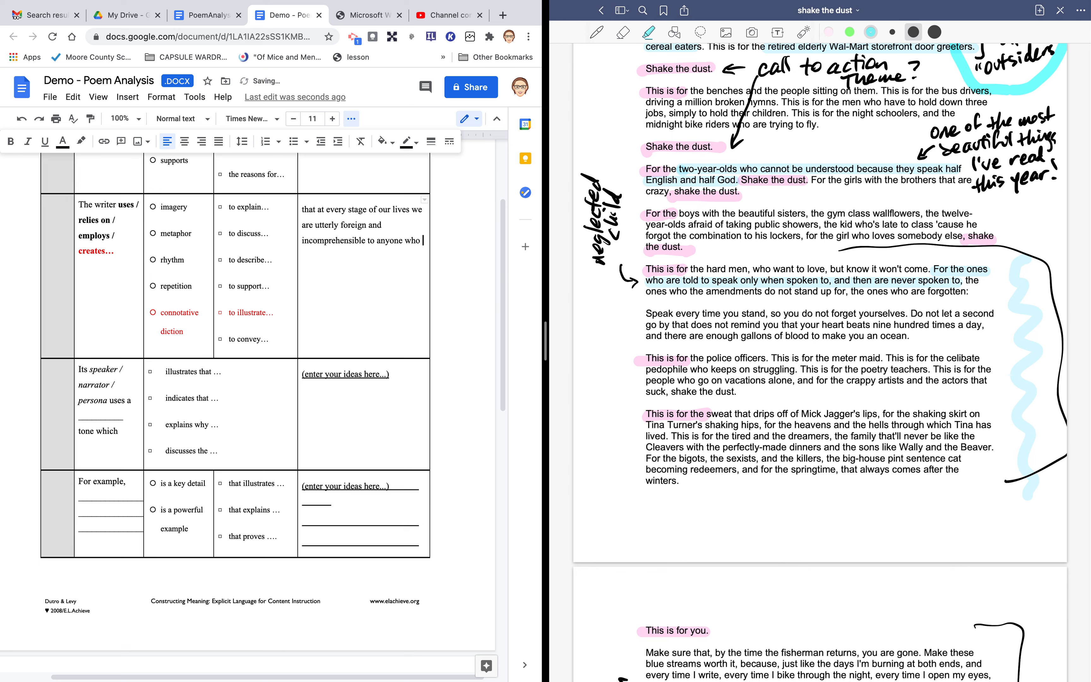
{"action": "type", "text": "is not sharing our thought-processes"}
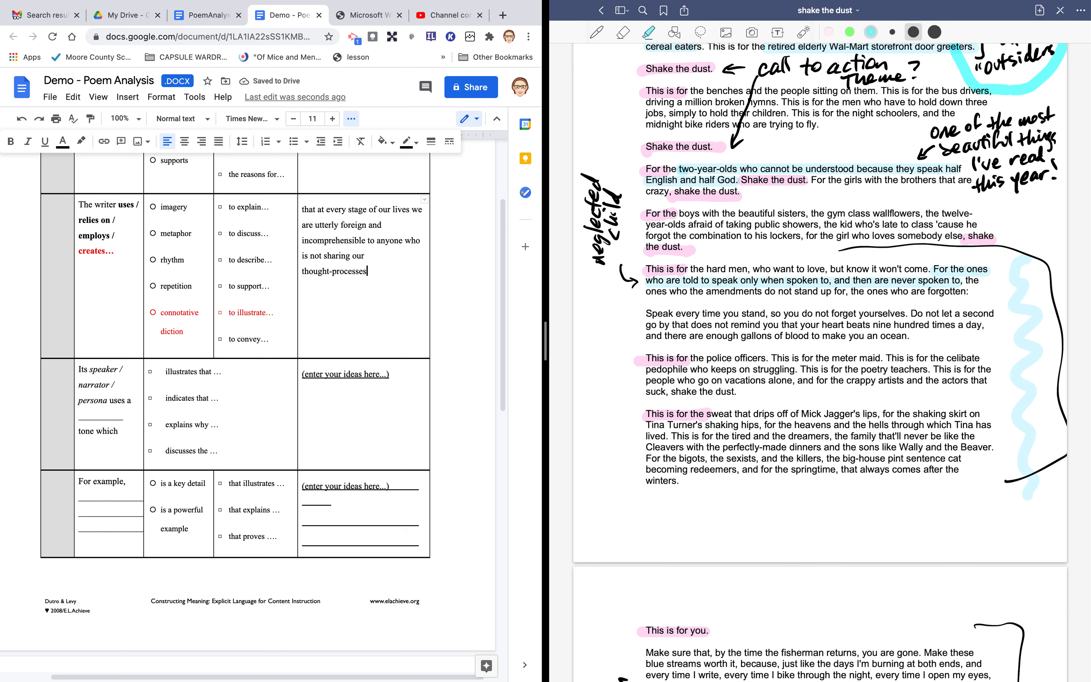
{"action": "type", "text": ", but"}
{"action": "key", "text": "BackSpace"}
{"action": "key", "text": "BackSpace"}
{"action": "key", "text": "BackSpace"}
{"action": "key", "text": "BackSpace"}
{"action": "left_click_drag", "start_coordinate": [371, 270], "coordinate": [301, 207]}
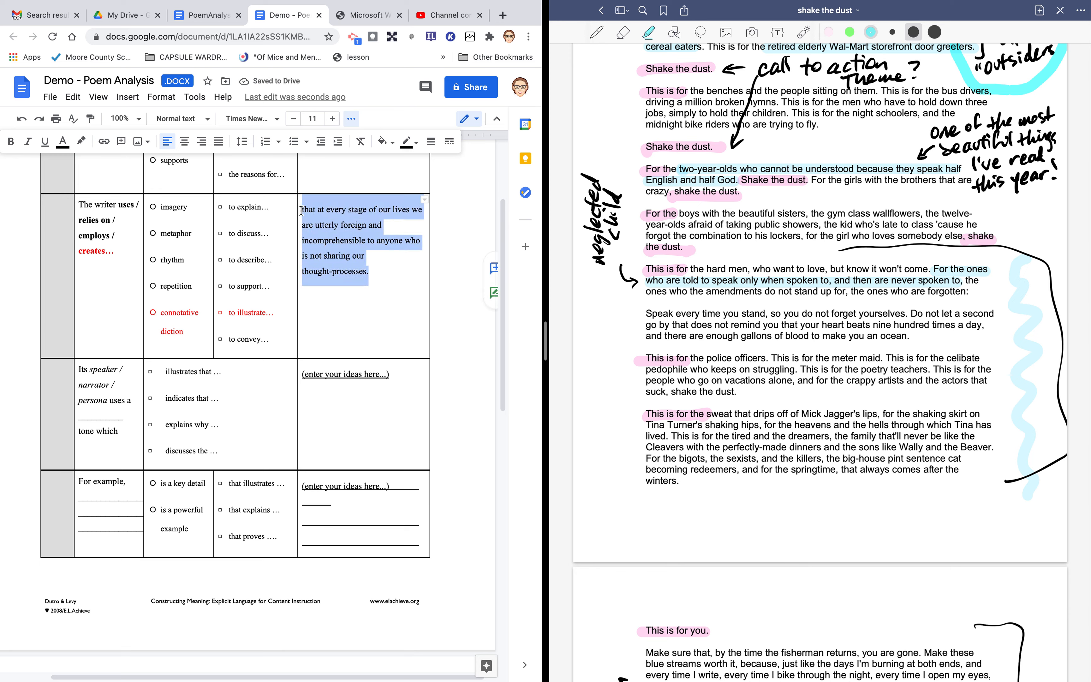
{"action": "left_click", "coordinate": [63, 142]}
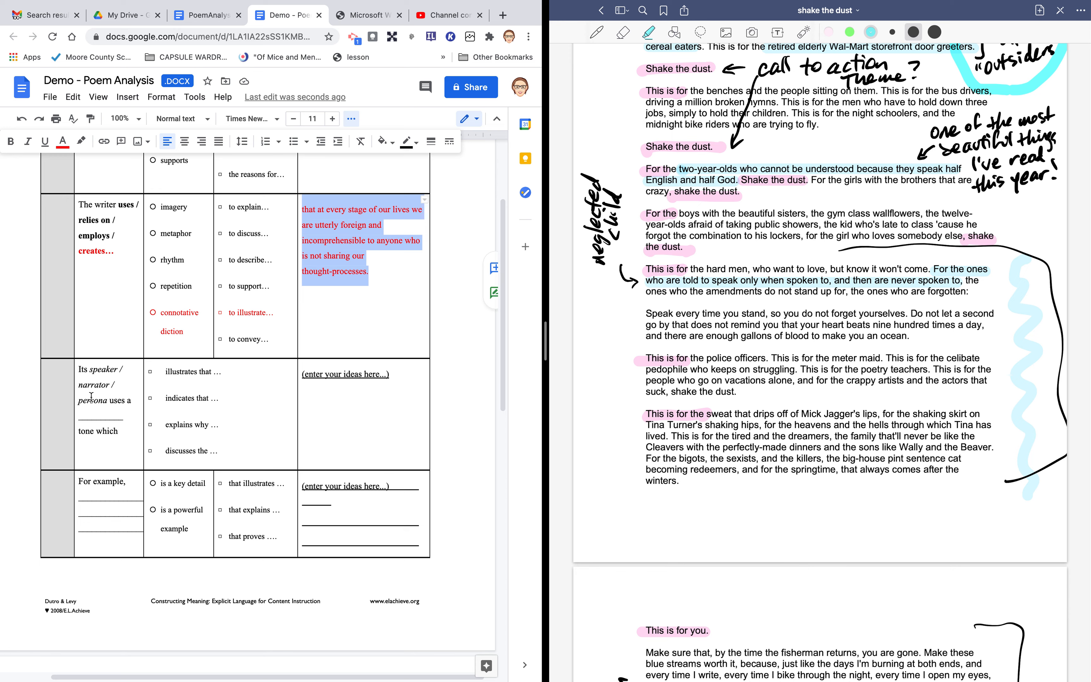
- Color the words "narrator" and "explains" in the third row red
{"action": "double_click", "coordinate": [94, 383]}
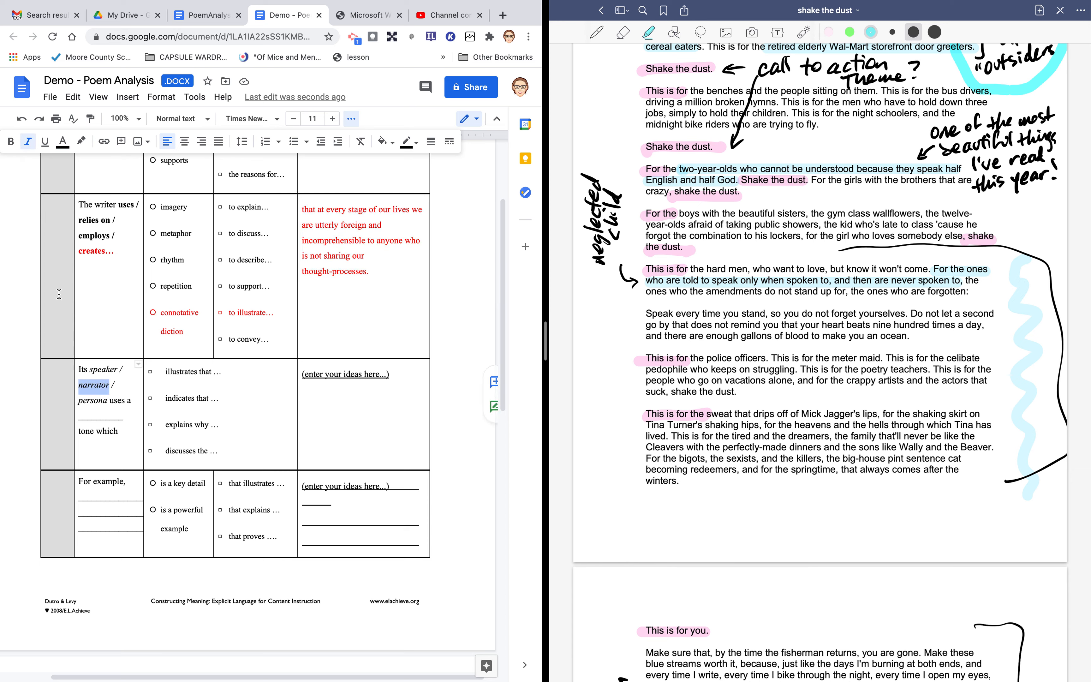
{"action": "left_click", "coordinate": [63, 148]}
{"action": "left_click", "coordinate": [82, 179]}
{"action": "left_click_drag", "start_coordinate": [167, 424], "coordinate": [196, 423]}
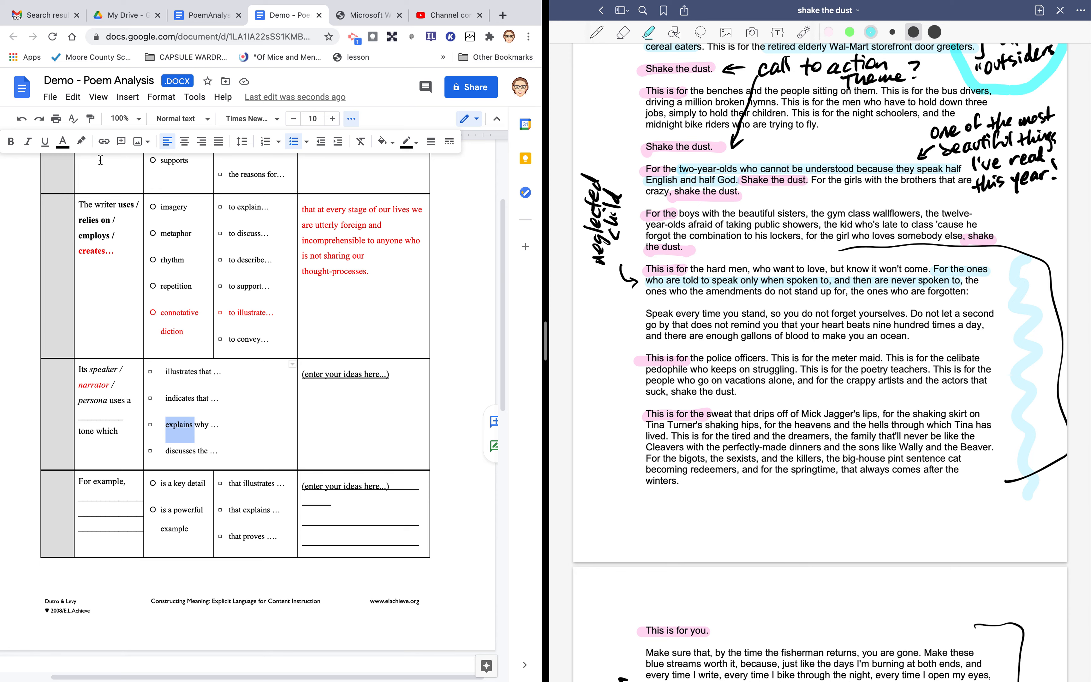
{"action": "left_click", "coordinate": [63, 143]}
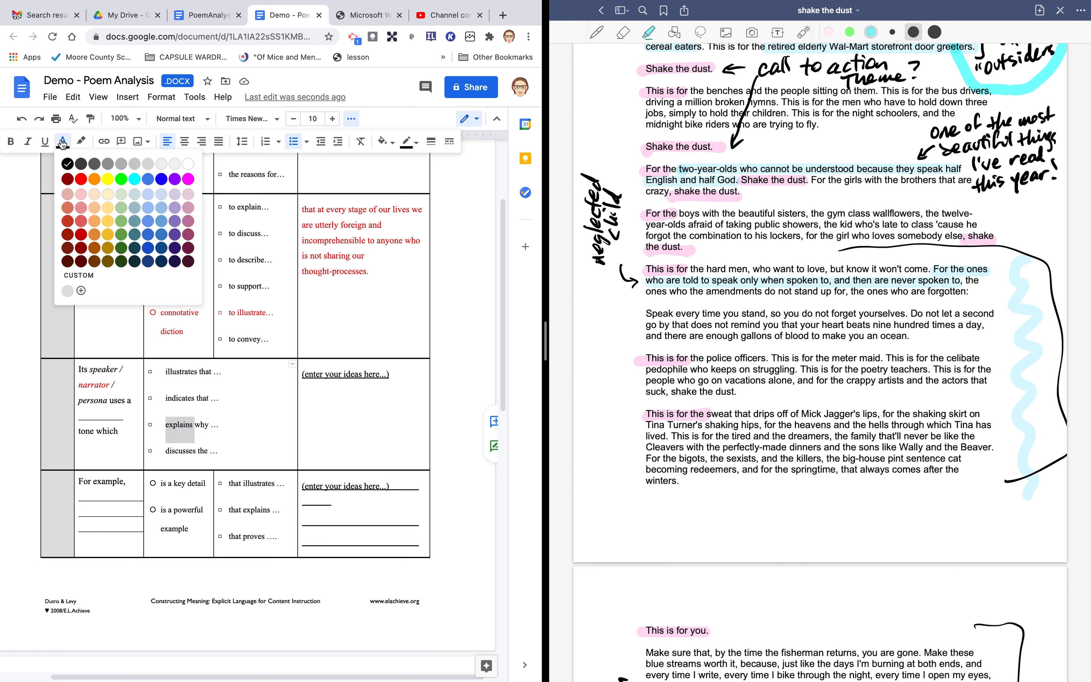
{"action": "left_click", "coordinate": [83, 177]}
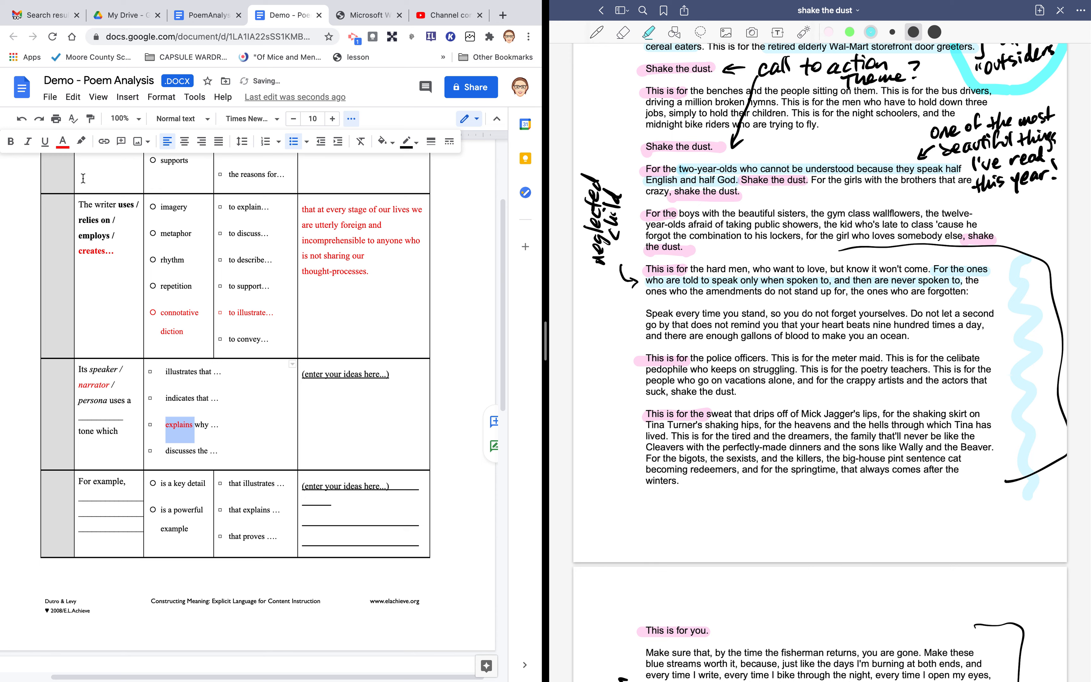
- Replace the third row's ideas placeholder with "being different is part of being our unique selves"
{"action": "left_click", "coordinate": [338, 394]}
{"action": "left_click_drag", "start_coordinate": [397, 374], "coordinate": [302, 373]}
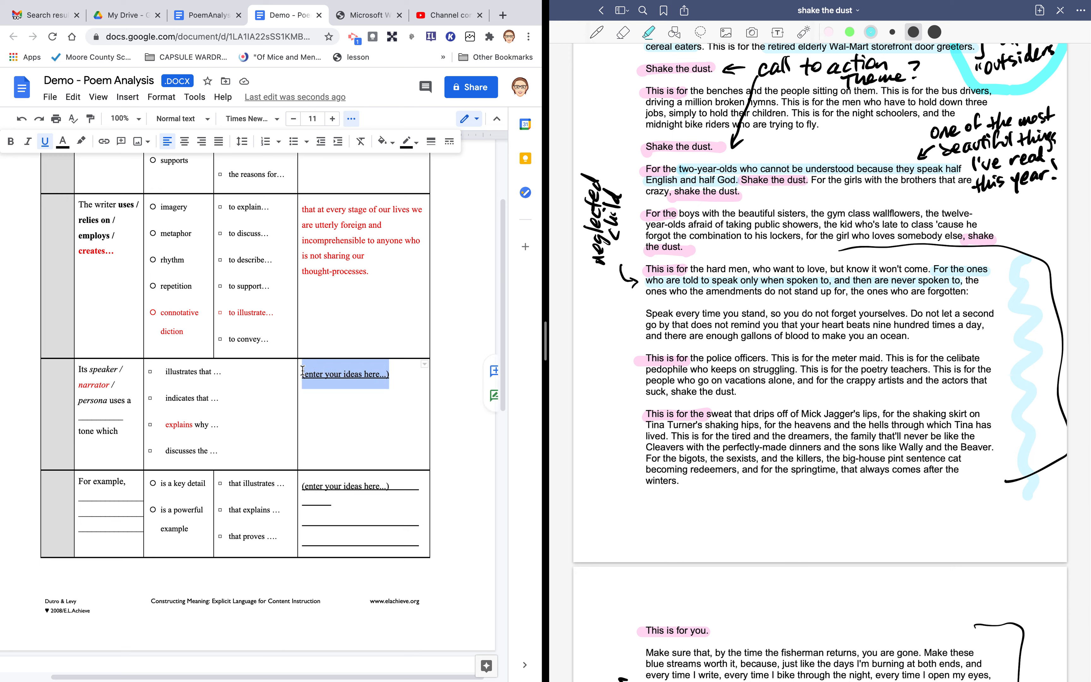
{"action": "type", "text": "we a"}
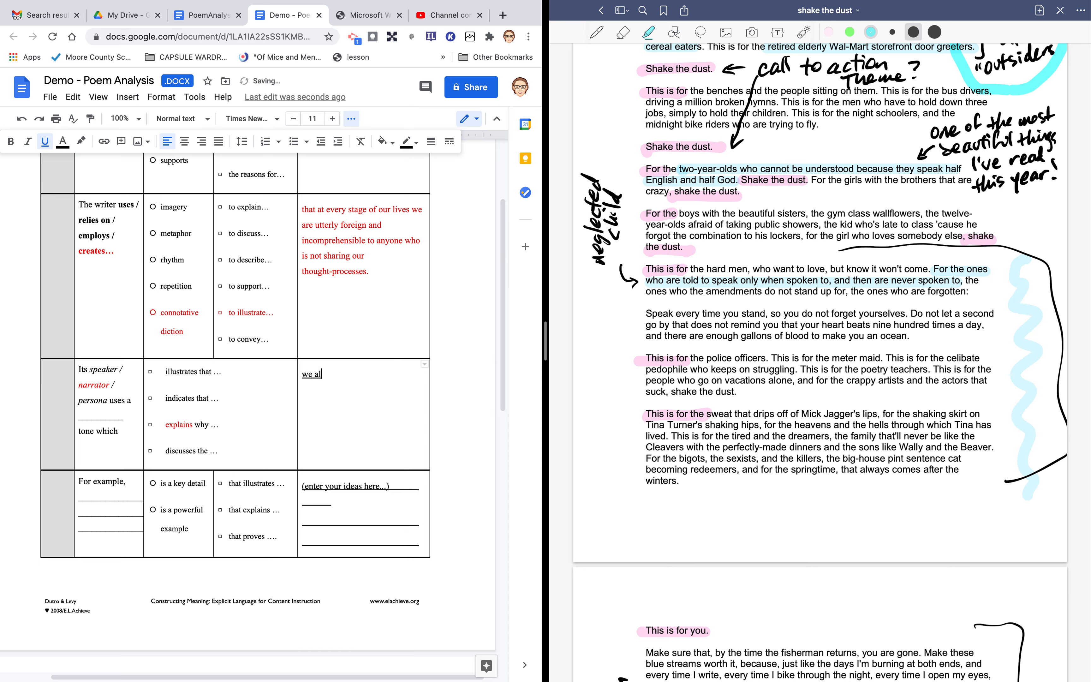
{"action": "type", "text": "l"}
{"action": "key", "text": "BackSpace"}
{"action": "key", "text": "BackSpace"}
{"action": "key", "text": "BackSpace"}
{"action": "key", "text": "BackSpace"}
{"action": "key", "text": "BackSpace"}
{"action": "type", "text": "being different is part of "}
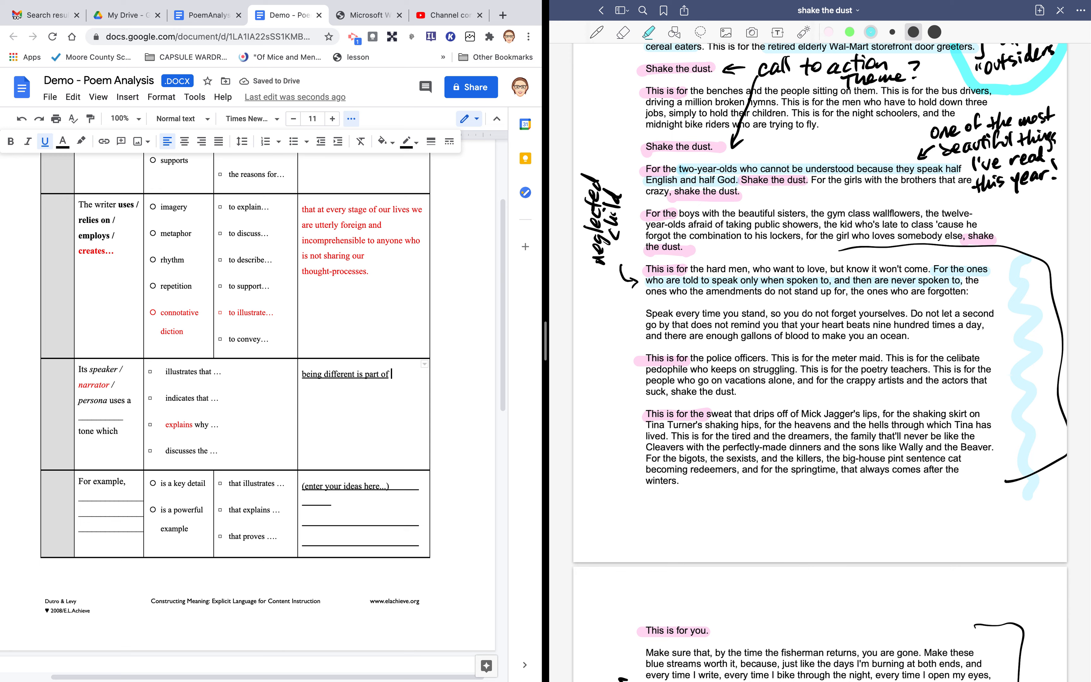
{"action": "type", "text": "being anour unique selves"}
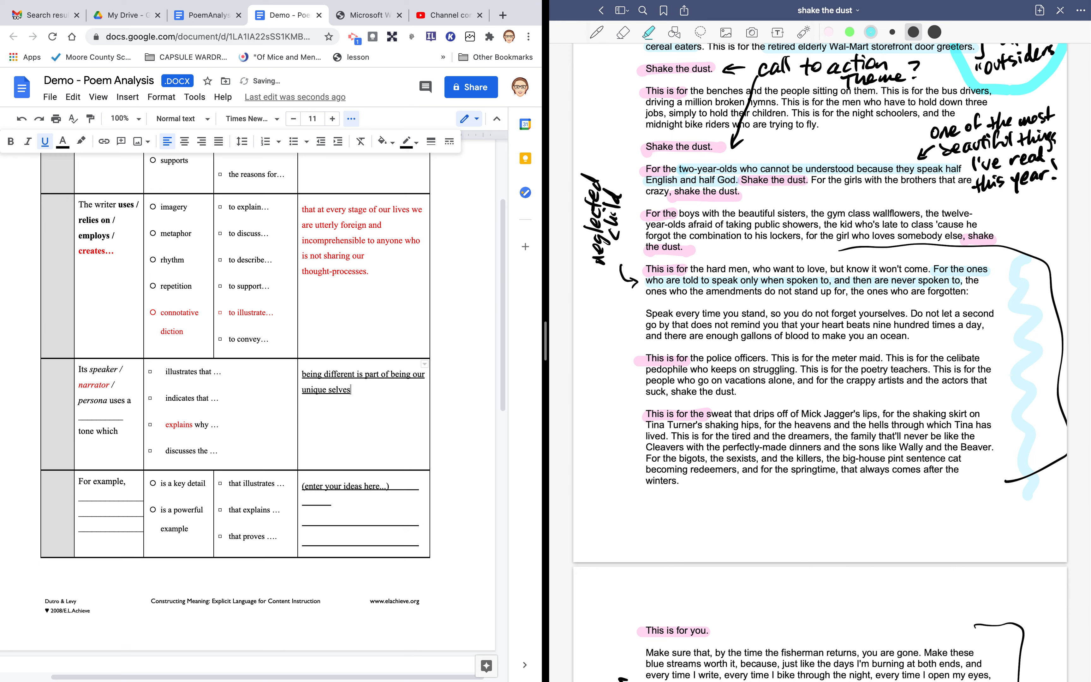
- Continue the third row's idea with "and we need to learn to get over ourselves so we can really live life."
{"action": "type", "text": " and"}
{"action": "type", "text": "we need to elarn"}
{"action": "key", "text": "BackSpace"}
{"action": "key", "text": "BackSpace"}
{"action": "key", "text": "BackSpace"}
{"action": "key", "text": "BackSpace"}
{"action": "key", "text": "BackSpace"}
{"action": "key", "text": "BackSpace"}
{"action": "type", "text": "learn to get over our"}
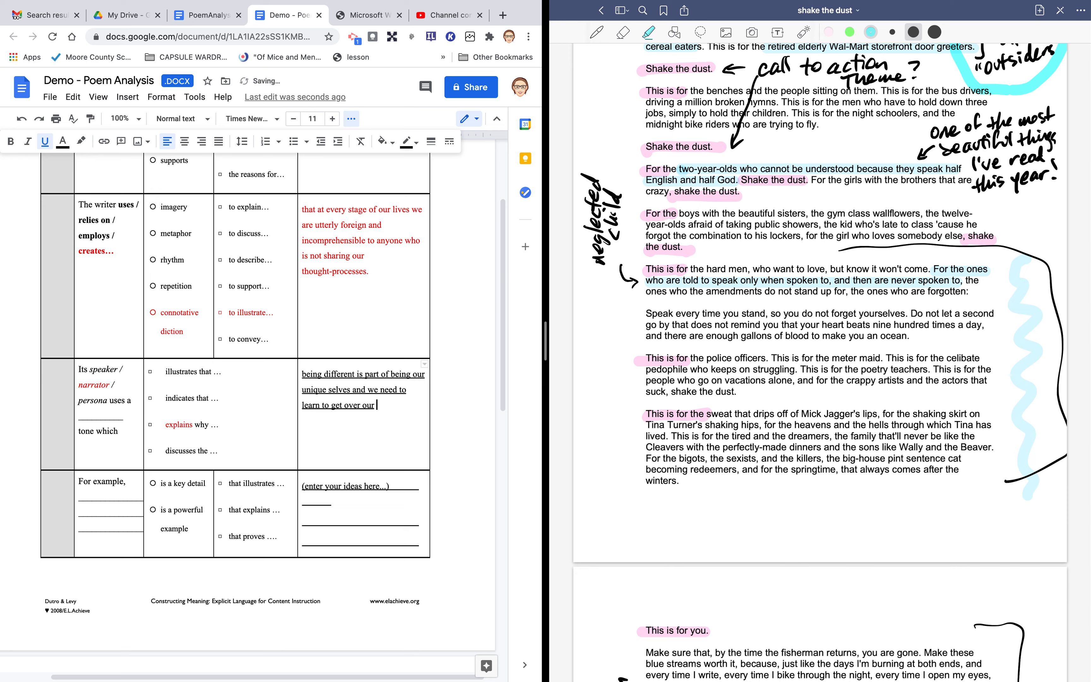
{"action": "type", "text": " d"}
{"action": "key", "text": "BackSpace"}
{"action": "key", "text": "BackSpace"}
{"action": "type", "text": "self"}
{"action": "type", "text": "ves so we cn "}
{"action": "type", "text": "re"}
{"action": "key", "text": "BackSpace"}
{"action": "key", "text": "BackSpace"}
{"action": "type", "text": "an really live life."}
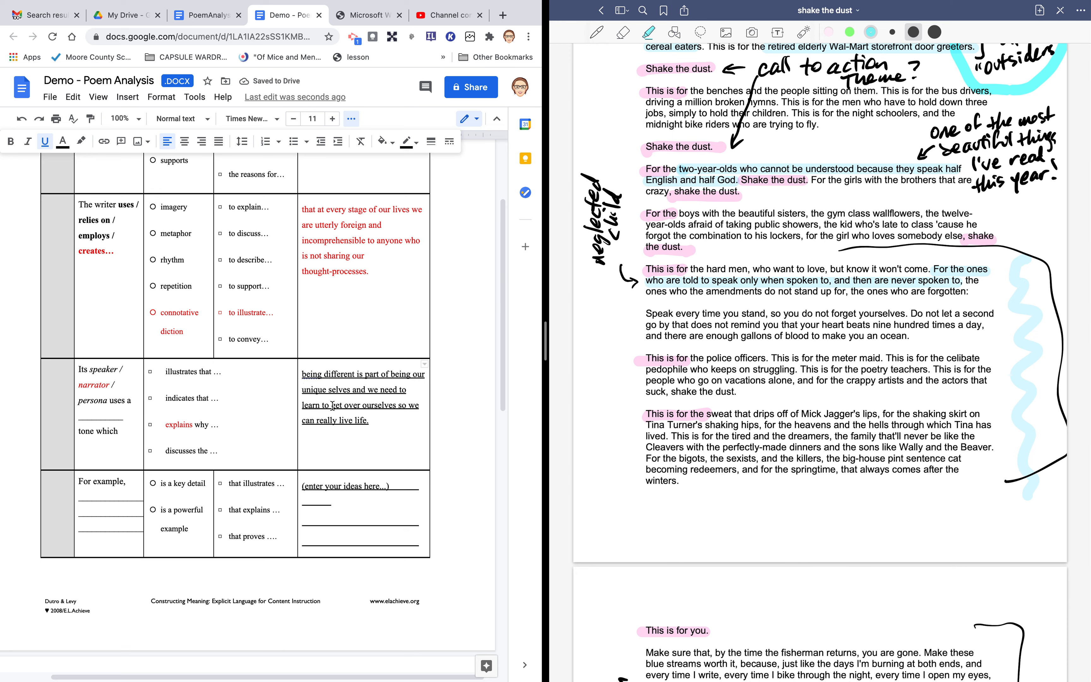
- Color the third row's ideas text red and remove its underline
{"action": "left_click_drag", "start_coordinate": [344, 411], "coordinate": [299, 367]}
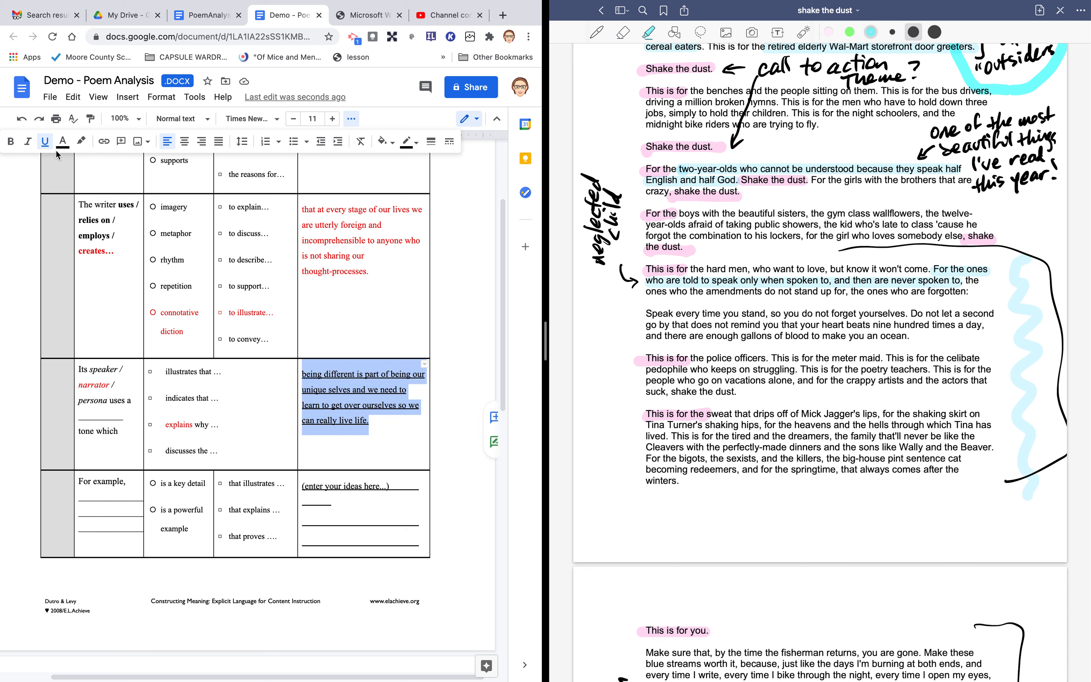
{"action": "left_click", "coordinate": [63, 141]}
{"action": "left_click", "coordinate": [81, 179]}
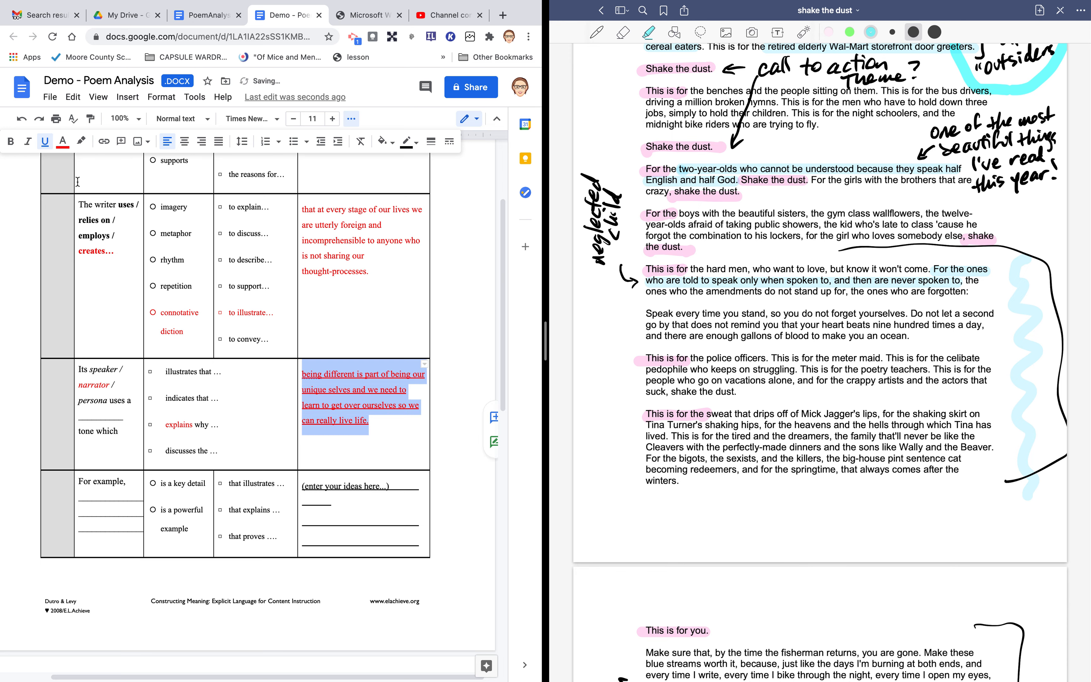
{"action": "left_click", "coordinate": [45, 143]}
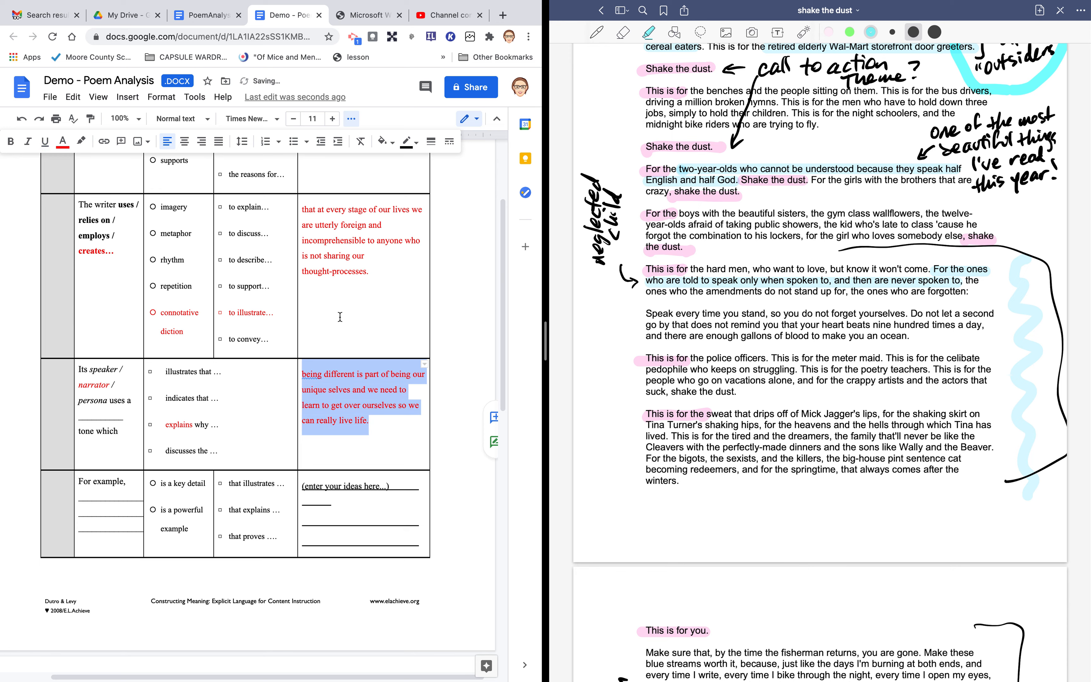
{"action": "left_click", "coordinate": [383, 448]}
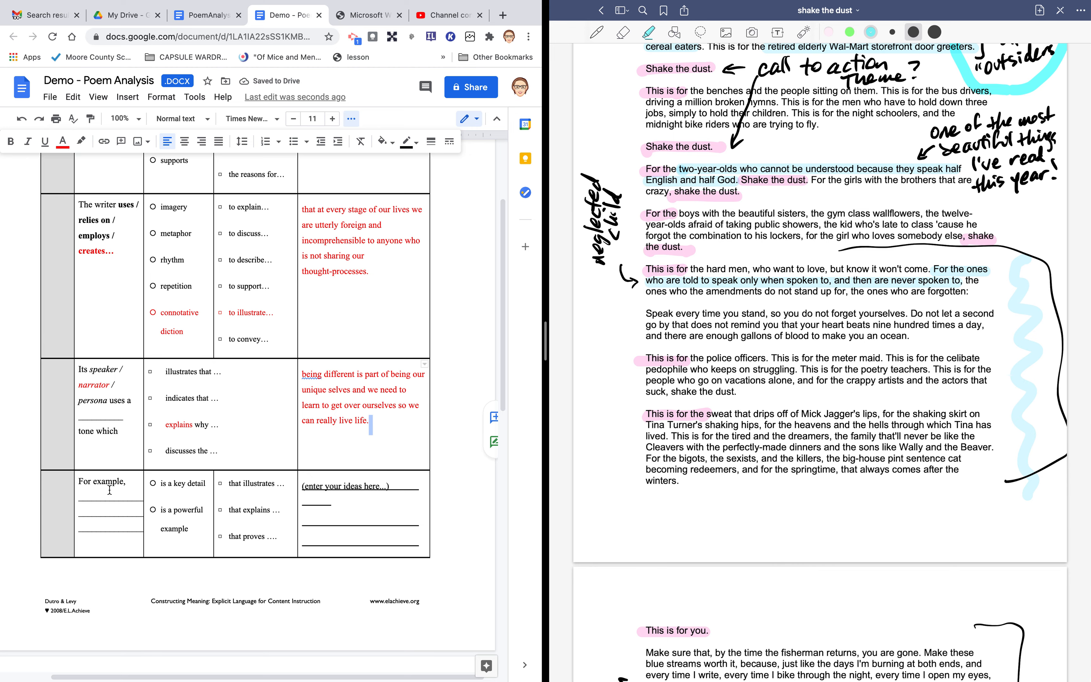
- Fill the tone blank in the third row's sentence opener with "challenging"
{"action": "scroll", "coordinate": [110, 490], "scroll_direction": "down", "scroll_amount": 2}
{"action": "left_click", "coordinate": [97, 377]}
{"action": "double_click", "coordinate": [97, 377]}
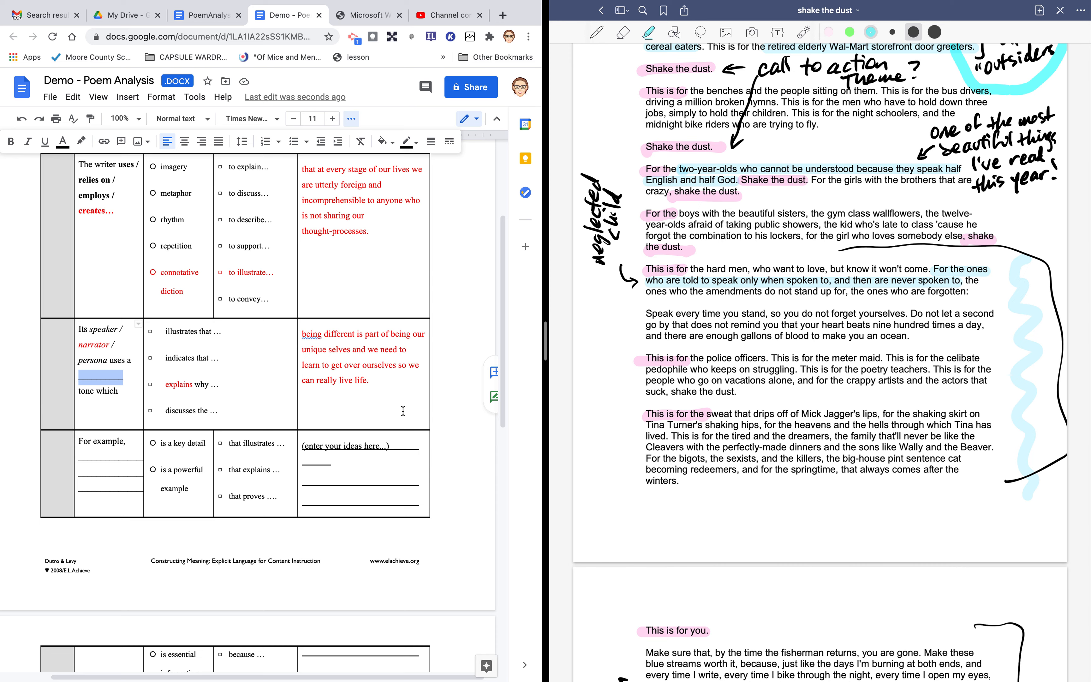
{"action": "type", "text": "C"}
{"action": "type", "text": "challenging"}
{"action": "type", "text": " to"}
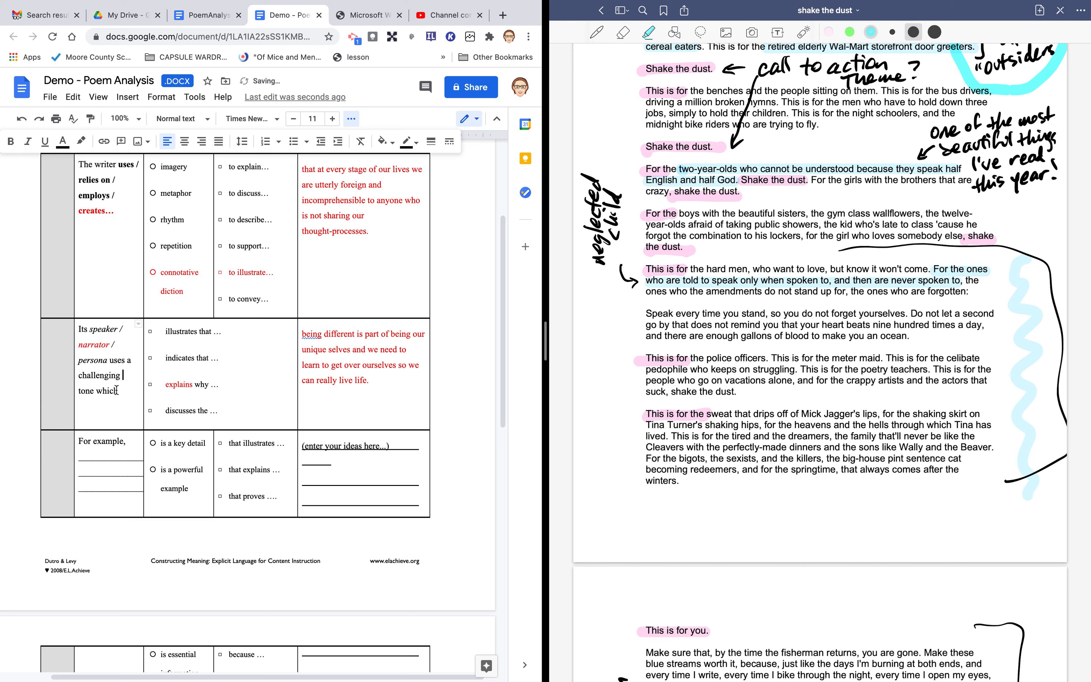
{"action": "scroll", "coordinate": [121, 397], "scroll_direction": "right", "scroll_amount": 2}
{"action": "left_click_drag", "start_coordinate": [121, 398], "coordinate": [100, 361]}
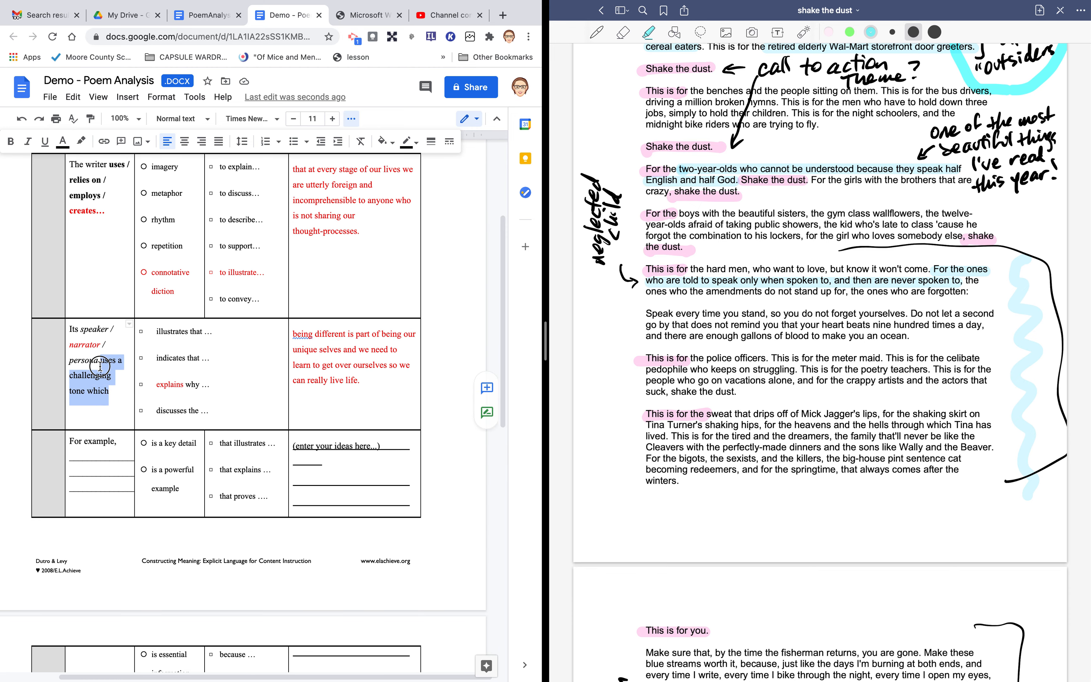
{"action": "left_click", "coordinate": [63, 153]}
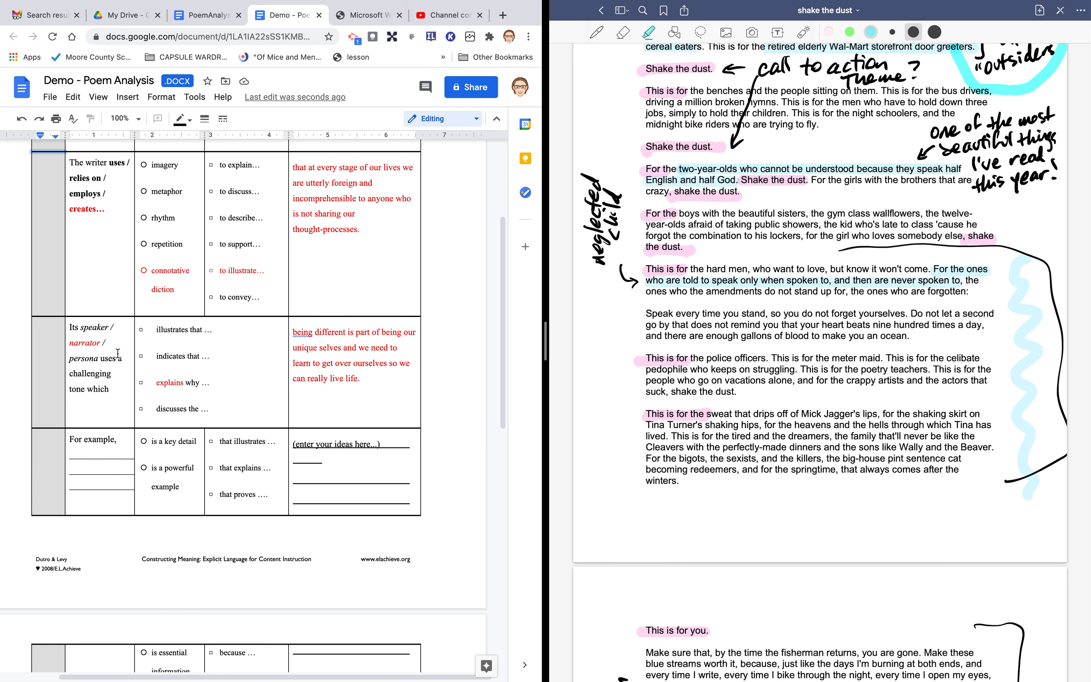
{"action": "type", "text": "zz"}
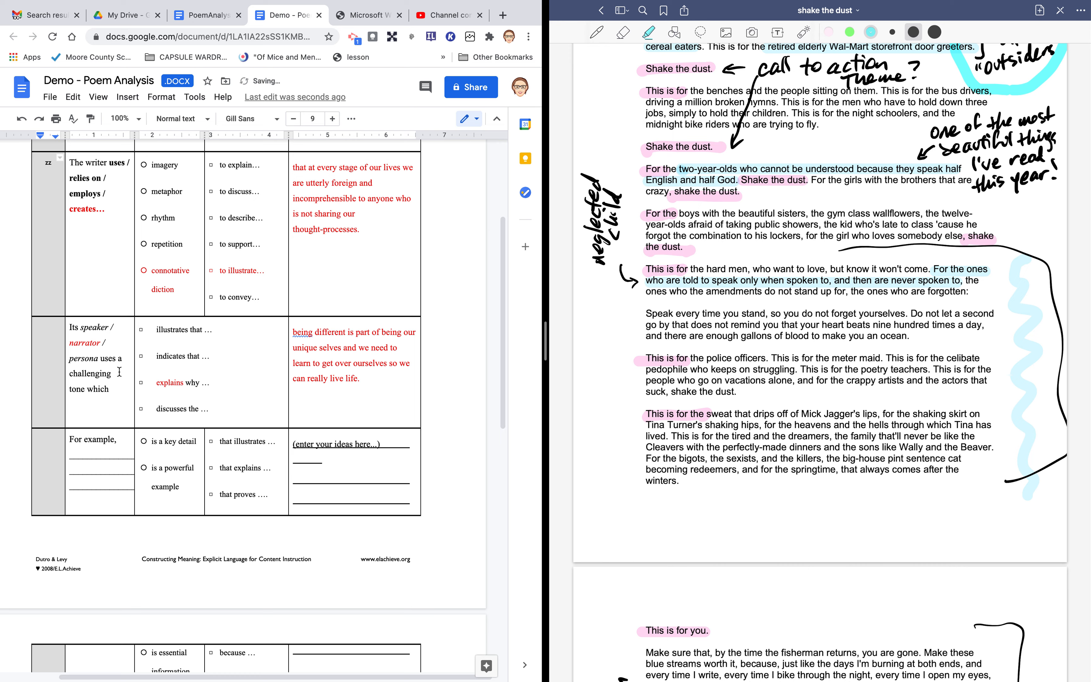
{"action": "key", "text": "ctrl+z"}
- Color "uses a challenging tone which" and "Its" red in the third row's sentence opener
{"action": "left_click_drag", "start_coordinate": [128, 390], "coordinate": [100, 363]}
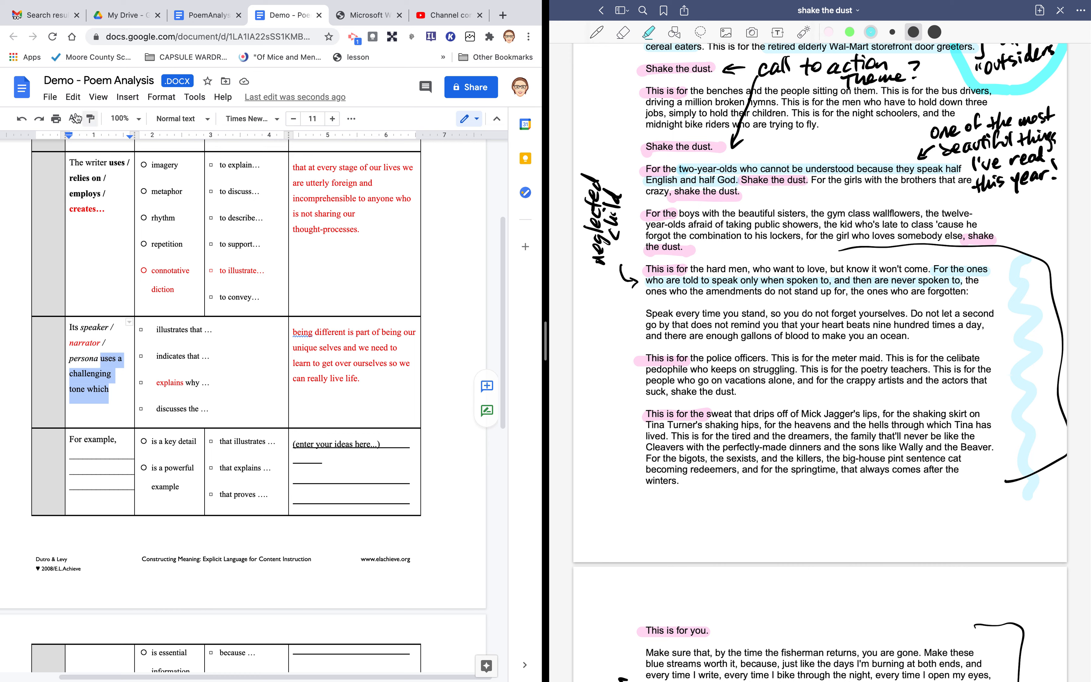
{"action": "left_click", "coordinate": [354, 120]}
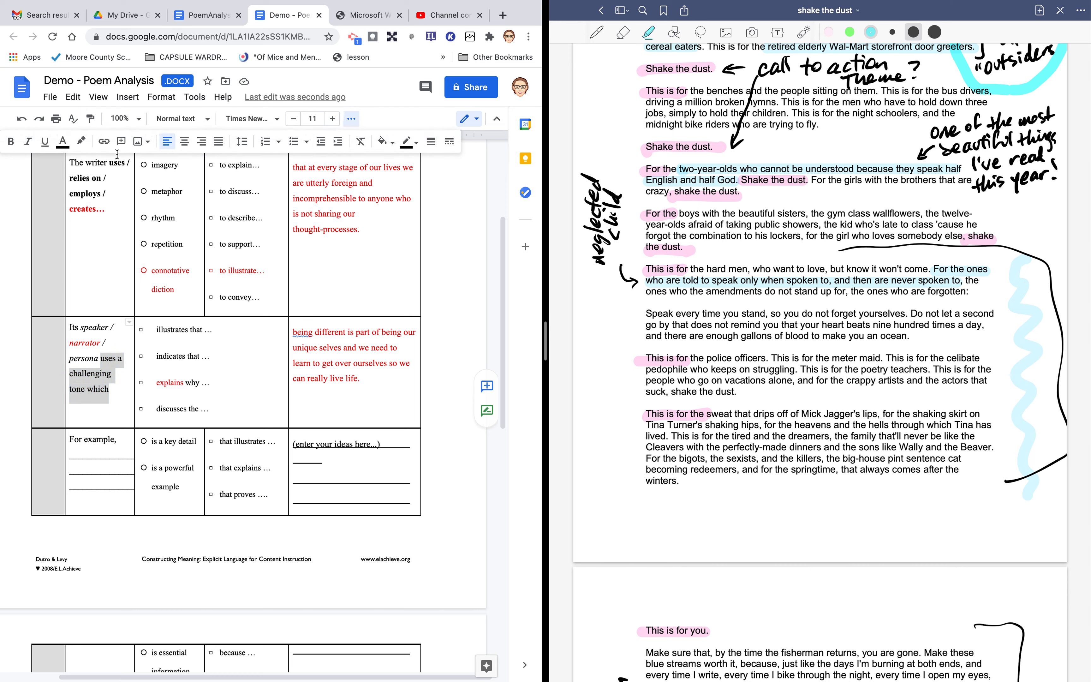
{"action": "left_click", "coordinate": [63, 144]}
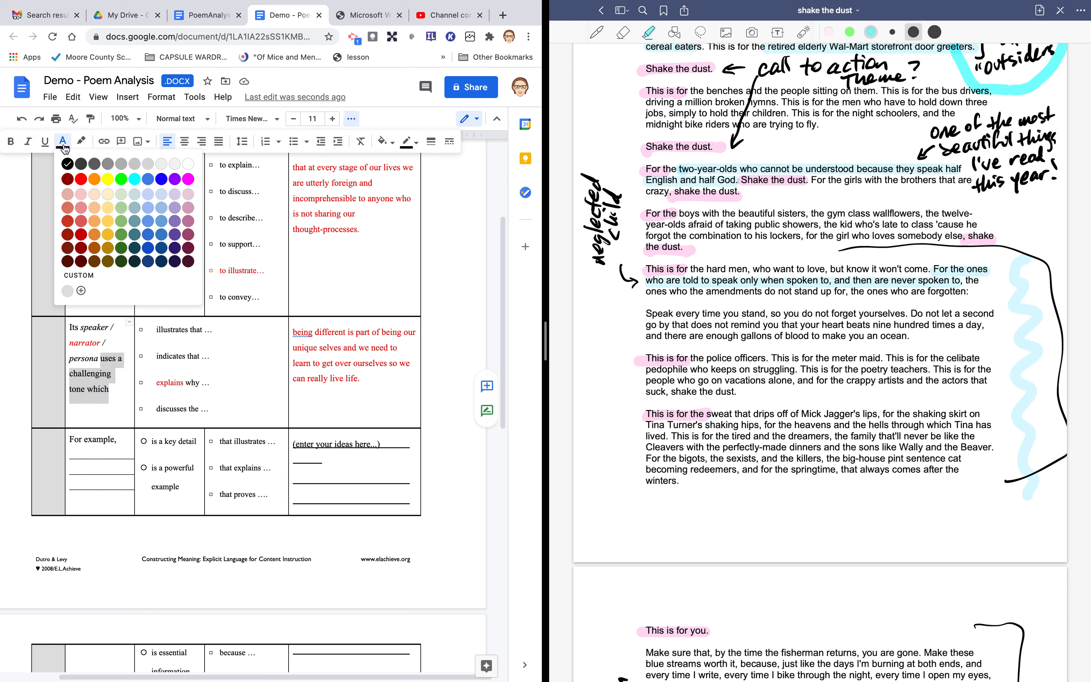
{"action": "left_click", "coordinate": [81, 179]}
{"action": "left_click_drag", "start_coordinate": [77, 327], "coordinate": [70, 324]}
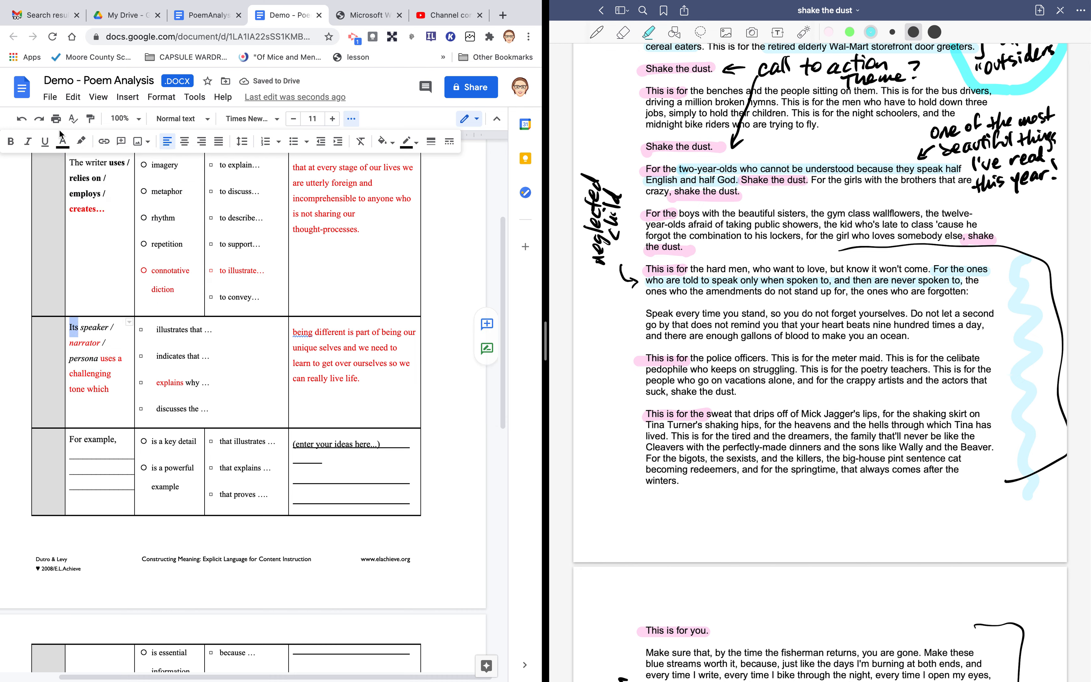
{"action": "left_click", "coordinate": [63, 142]}
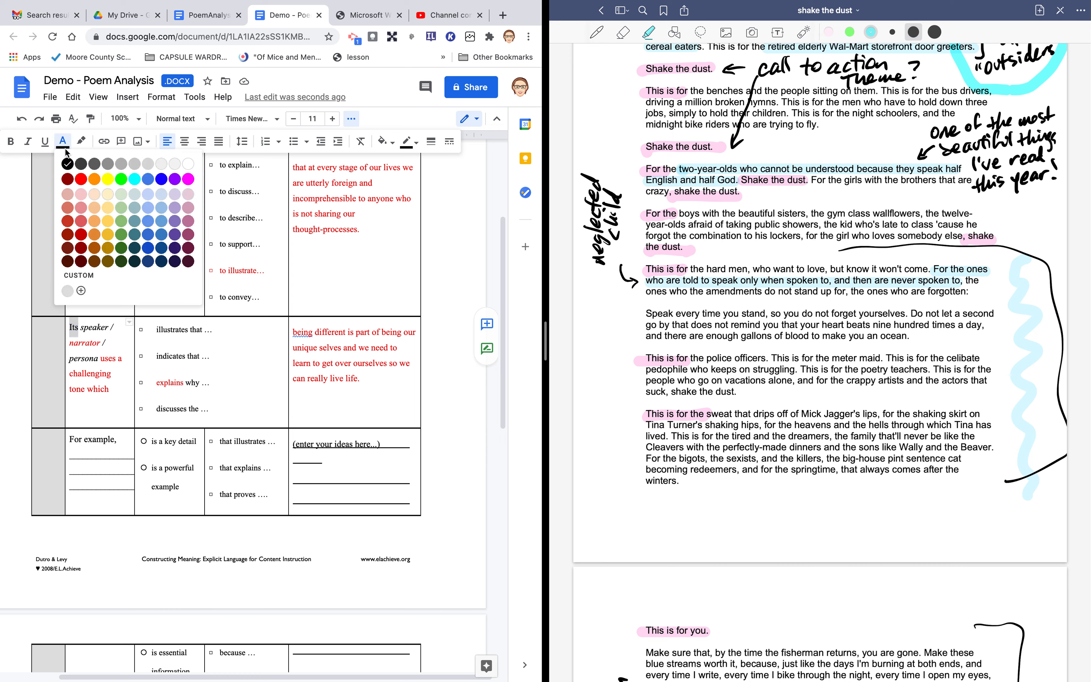
{"action": "left_click", "coordinate": [79, 179]}
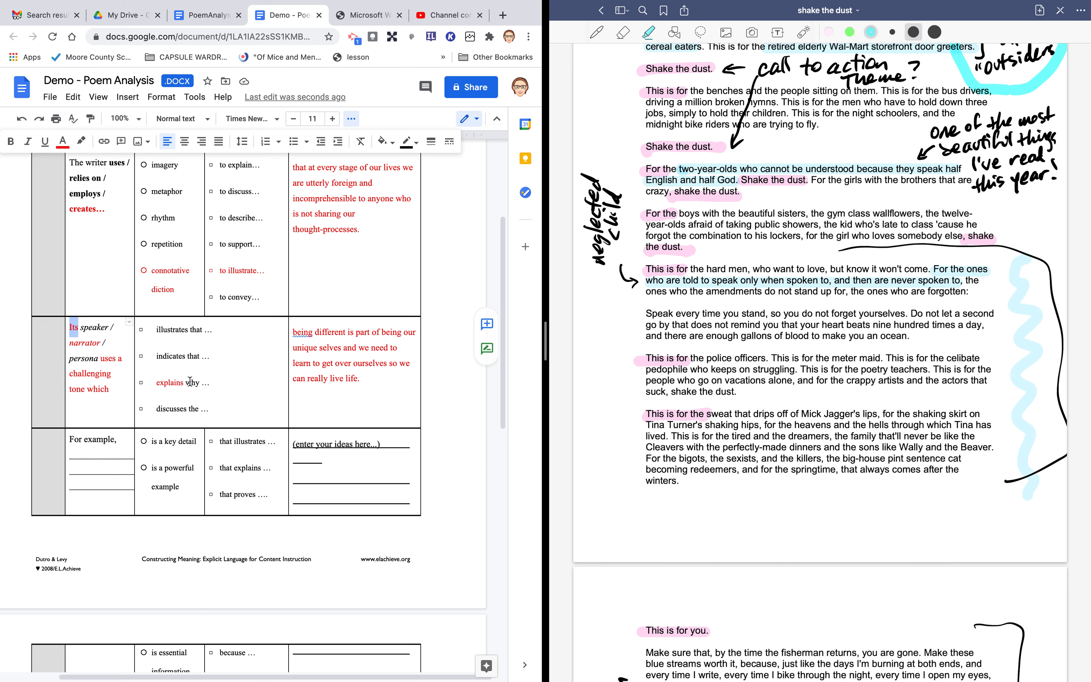
- Change "explains" back to black in the third row's verb options
{"action": "double_click", "coordinate": [164, 374]}
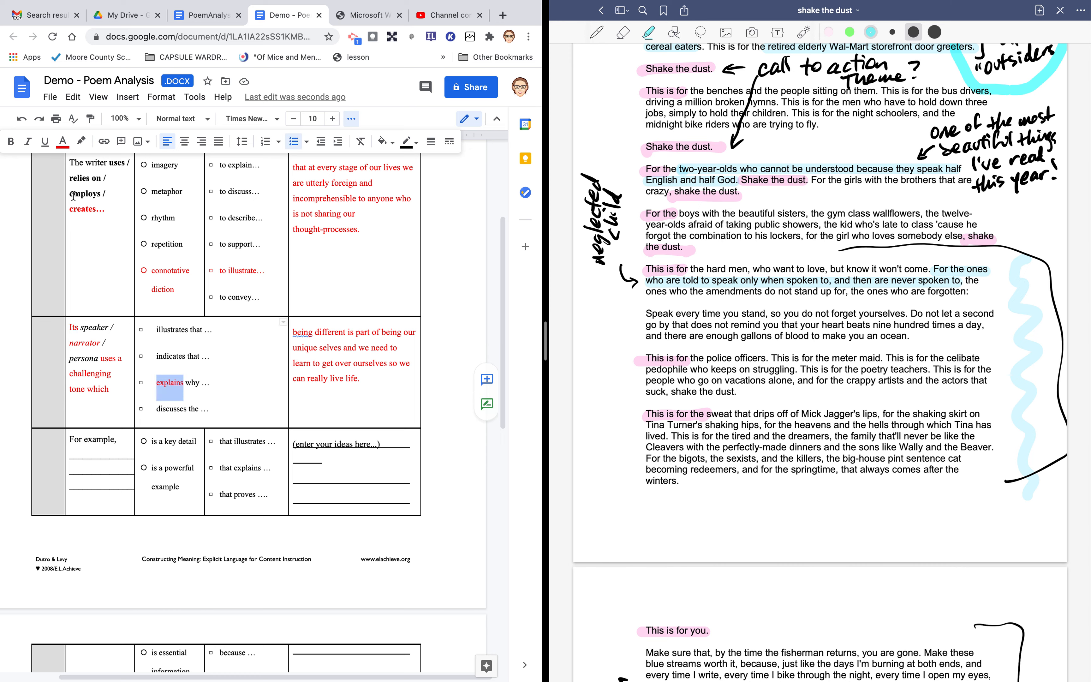
{"action": "left_click", "coordinate": [63, 141]}
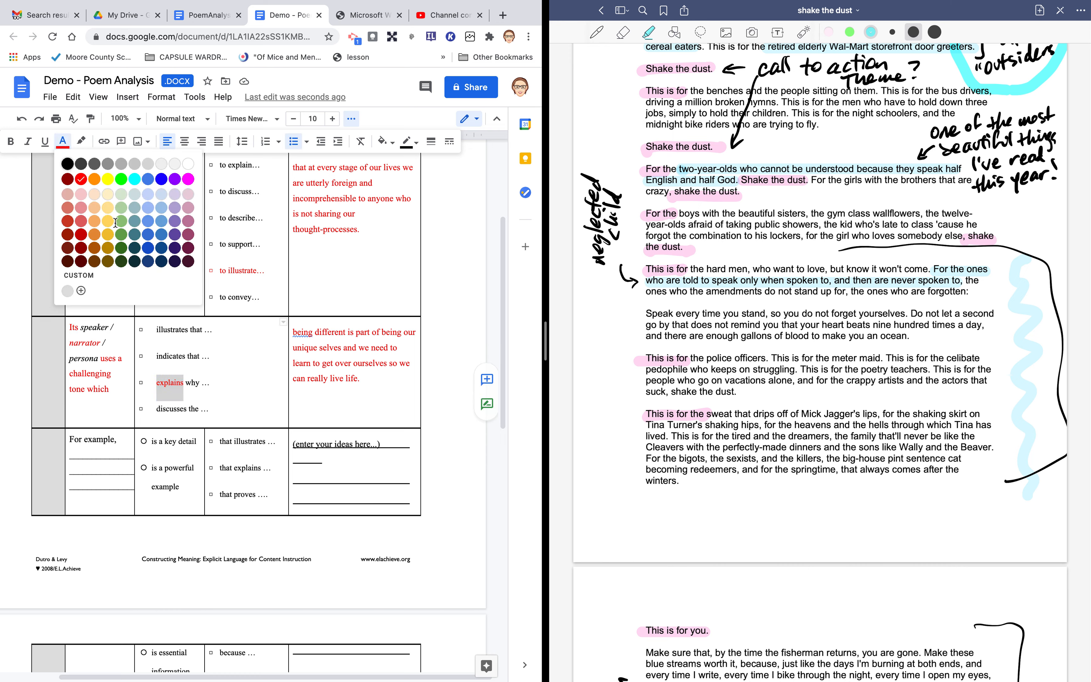
{"action": "left_click", "coordinate": [68, 164]}
{"action": "double_click", "coordinate": [168, 331]}
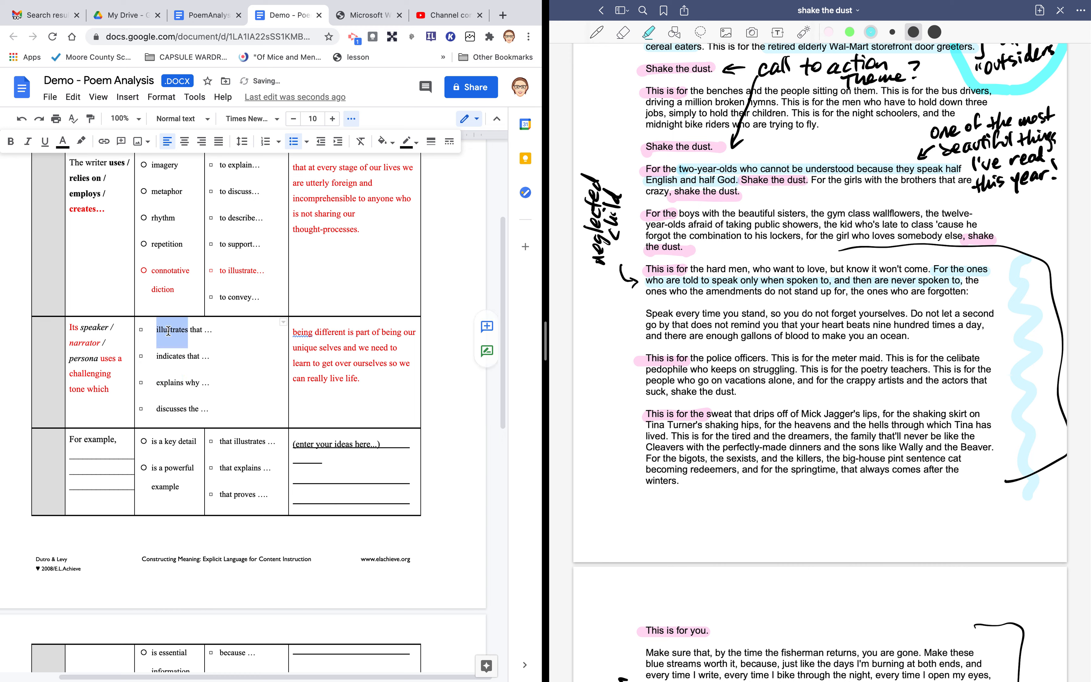
{"action": "left_click", "coordinate": [180, 352]}
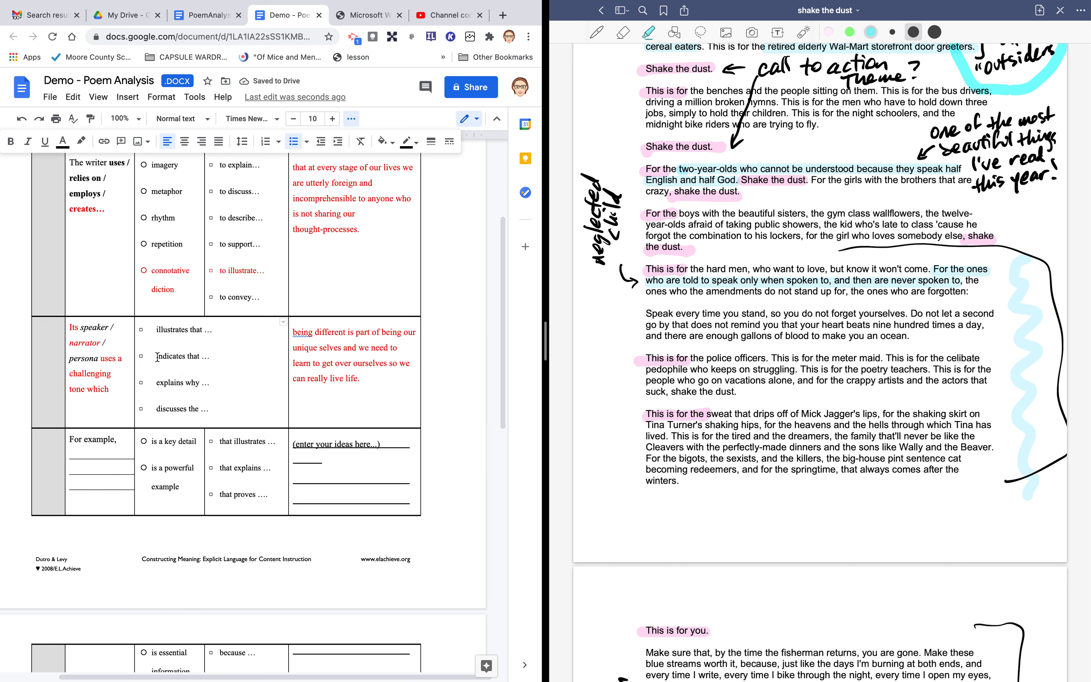
- Color the option "indicates that" red in the third row
{"action": "left_click_drag", "start_coordinate": [157, 357], "coordinate": [200, 359]}
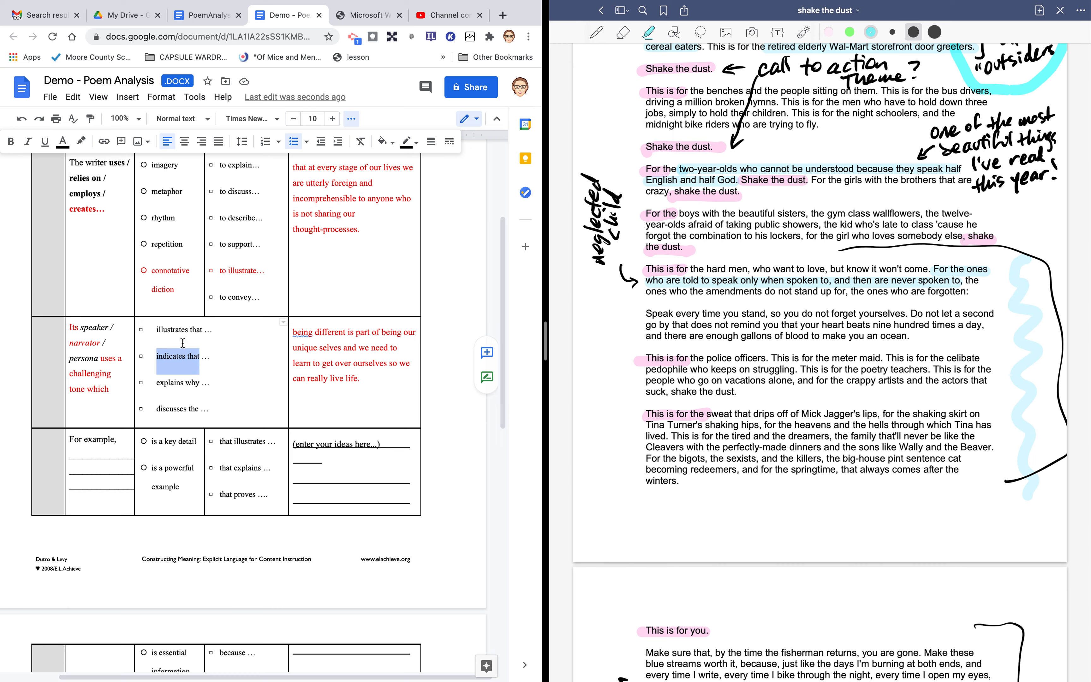
{"action": "left_click", "coordinate": [62, 142]}
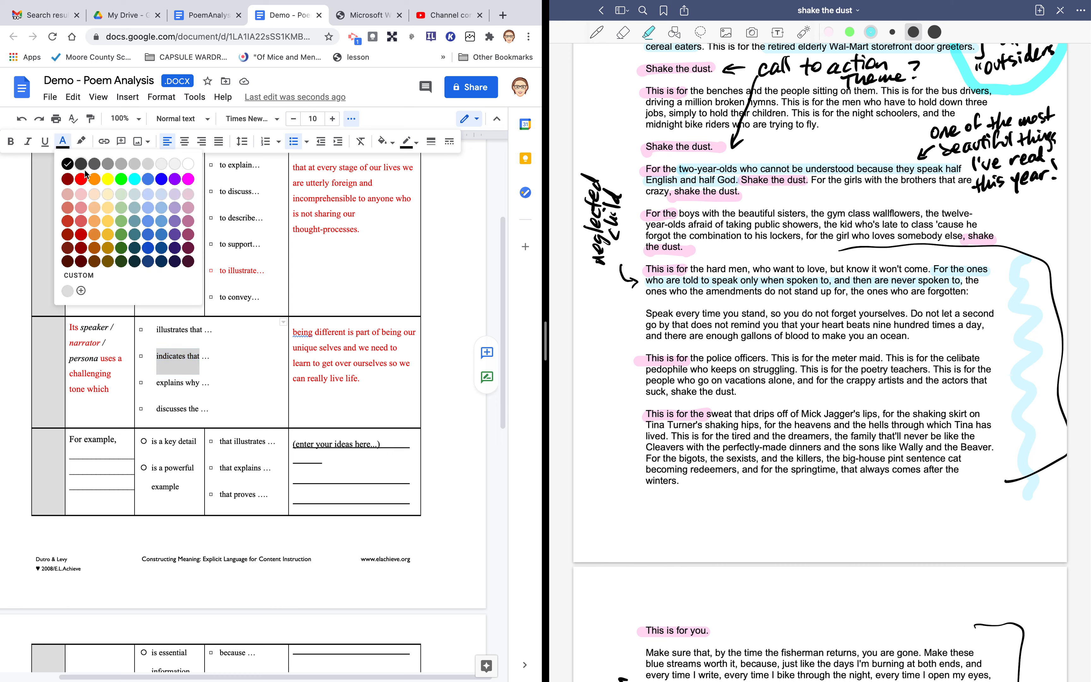
{"action": "left_click", "coordinate": [81, 180]}
{"action": "left_click", "coordinate": [236, 336]}
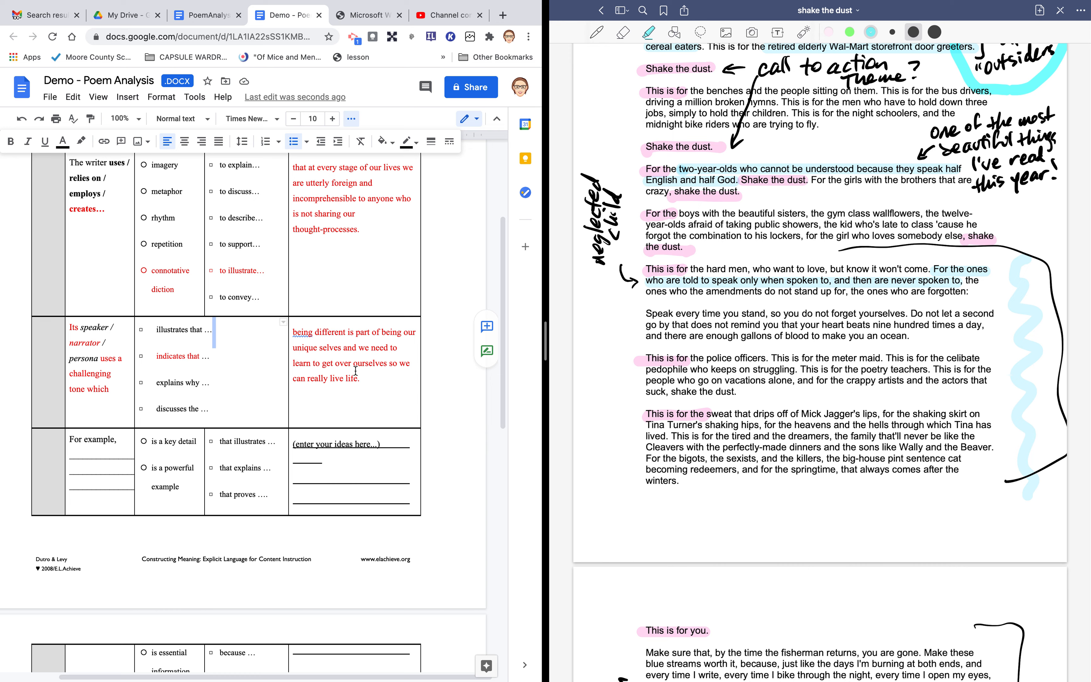
{"action": "left_click", "coordinate": [368, 378]}
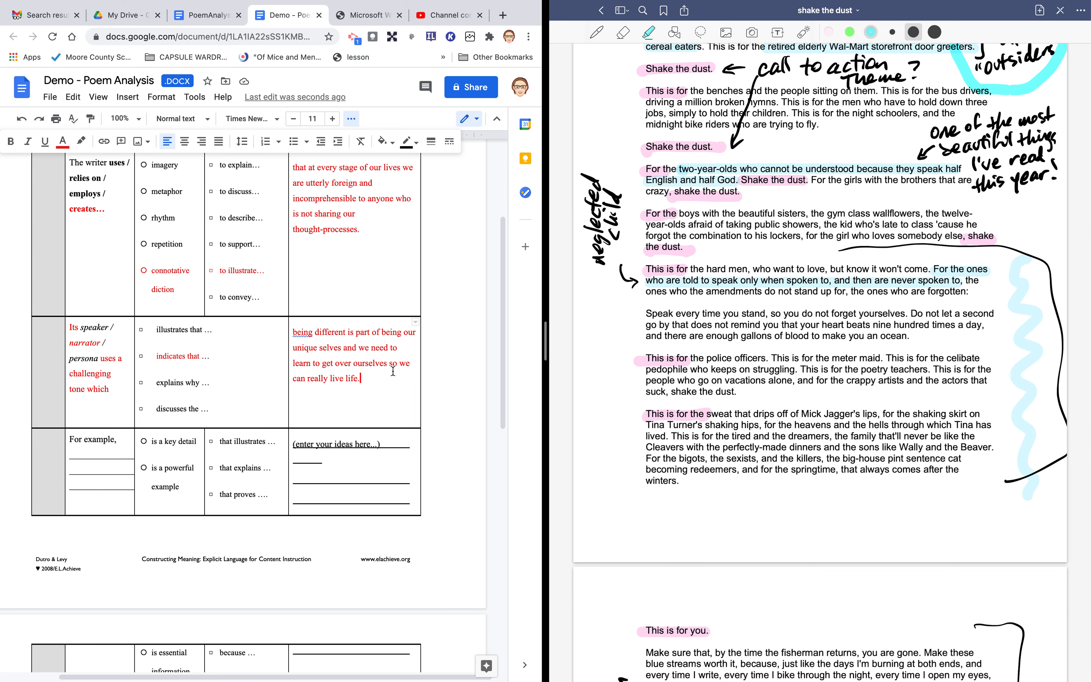
- Switch the annotated poem to read-only mode and copy "two-year-olds who cannot be understood because they speak half English and half God."
{"action": "scroll", "coordinate": [221, 357], "scroll_direction": "down", "scroll_amount": 4}
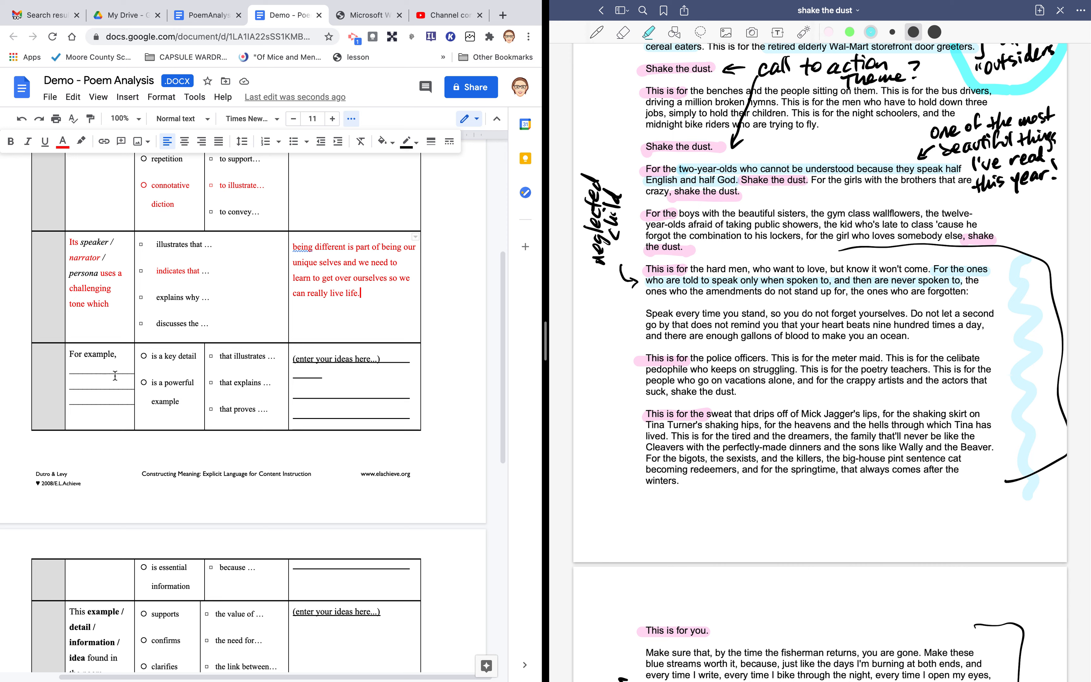
{"action": "left_click", "coordinate": [72, 370]}
{"action": "left_click", "coordinate": [681, 168]}
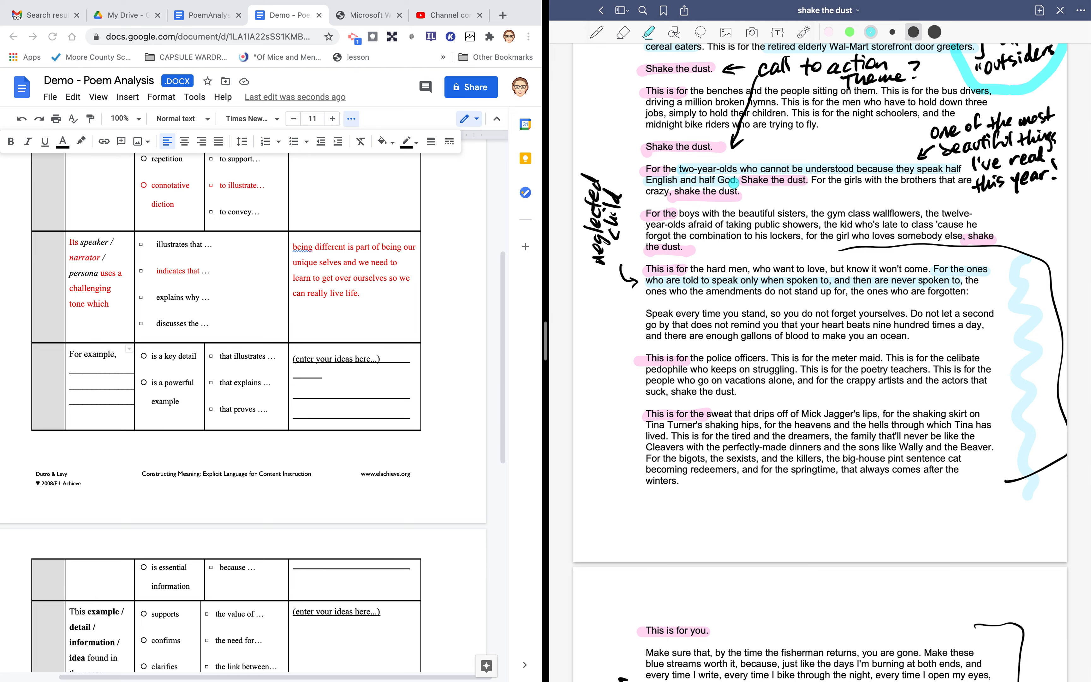
{"action": "left_click", "coordinate": [1060, 11]}
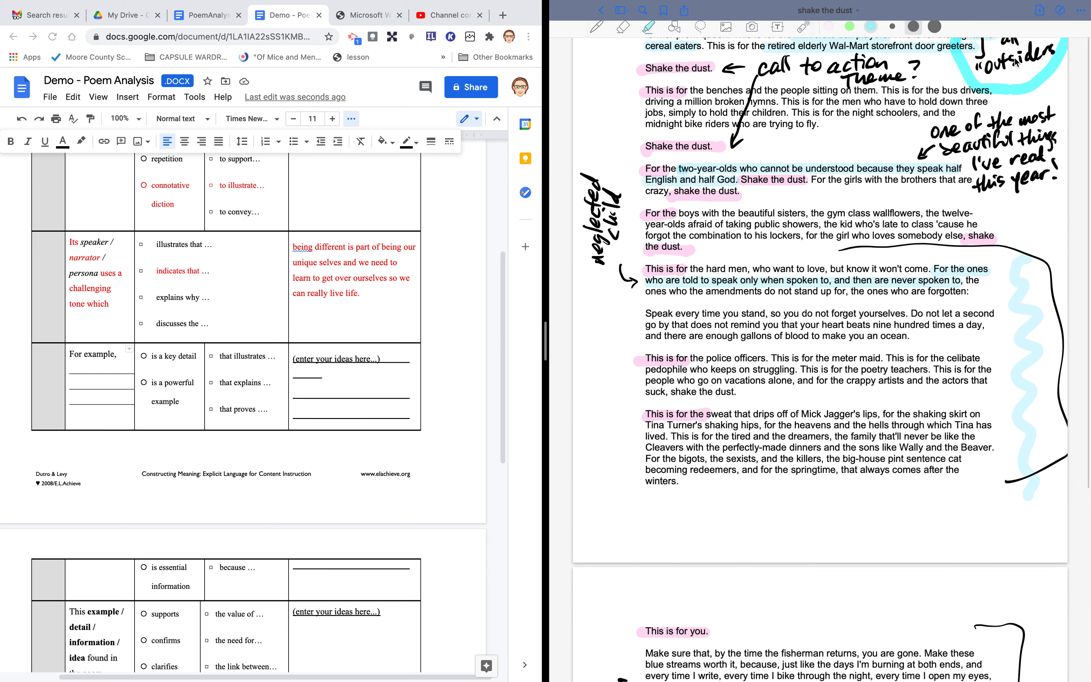
{"action": "left_click_drag", "start_coordinate": [680, 163], "coordinate": [734, 175]}
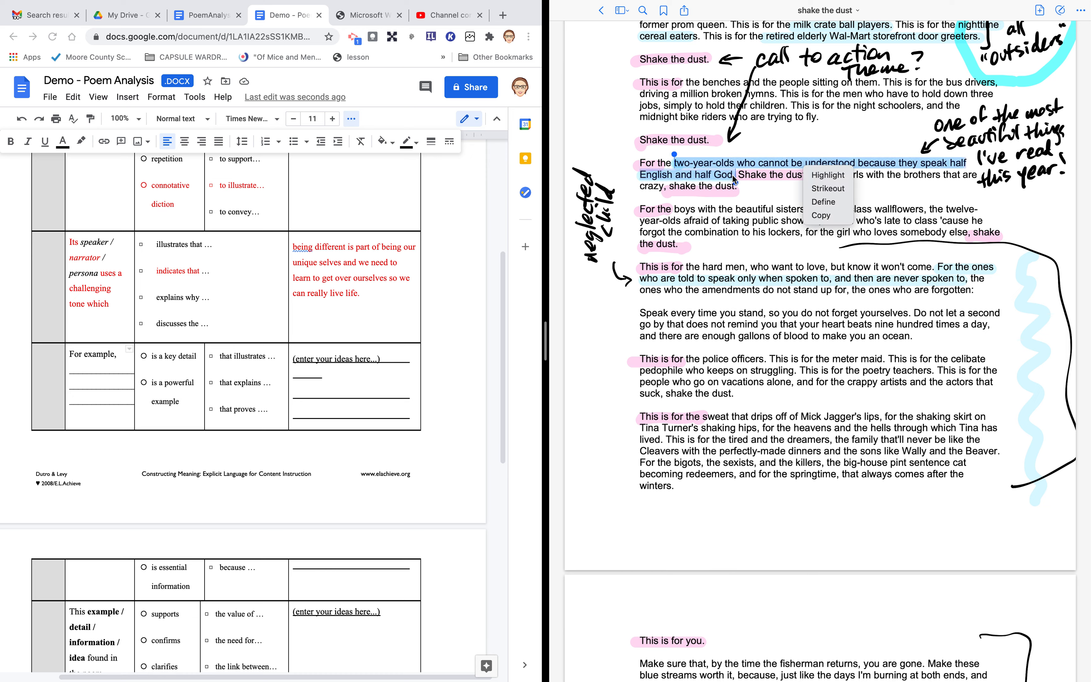
{"action": "left_click", "coordinate": [824, 213]}
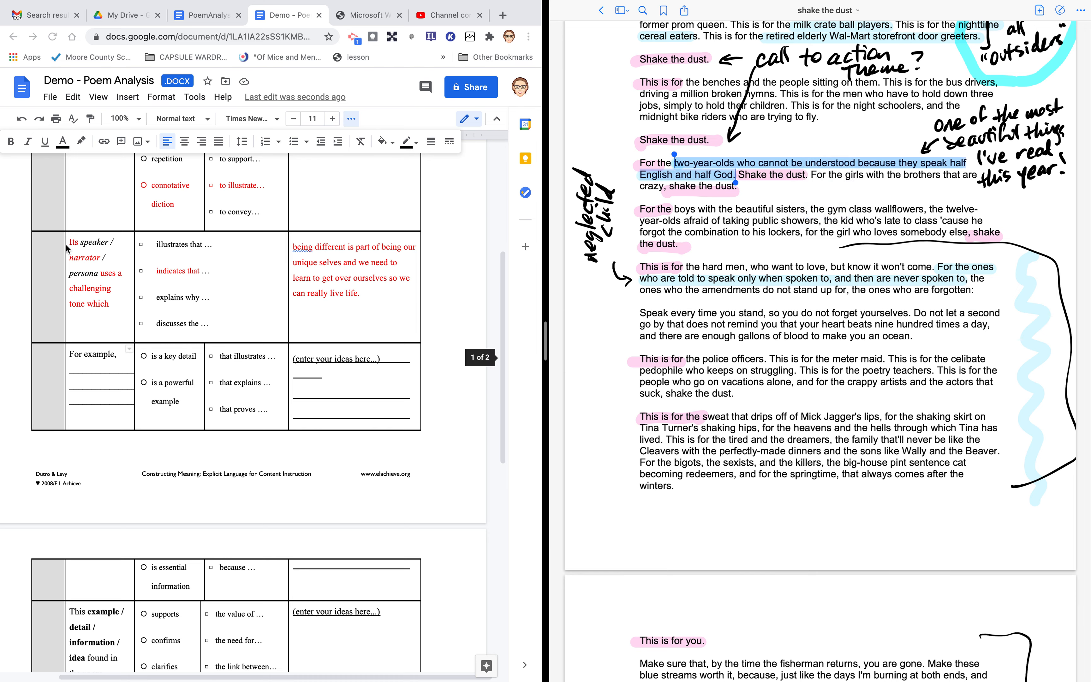
- Replace the blank lines after "For example," in the fourth row with the copied poem quote
{"action": "left_click", "coordinate": [69, 372]}
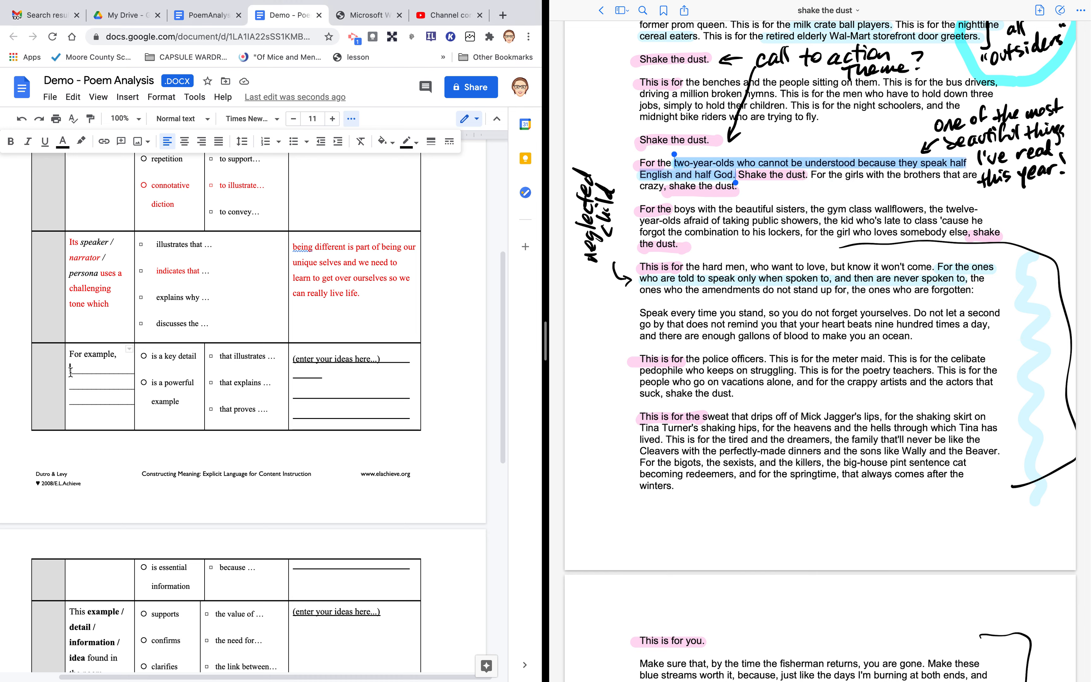
{"action": "left_click_drag", "start_coordinate": [70, 373], "coordinate": [131, 405]}
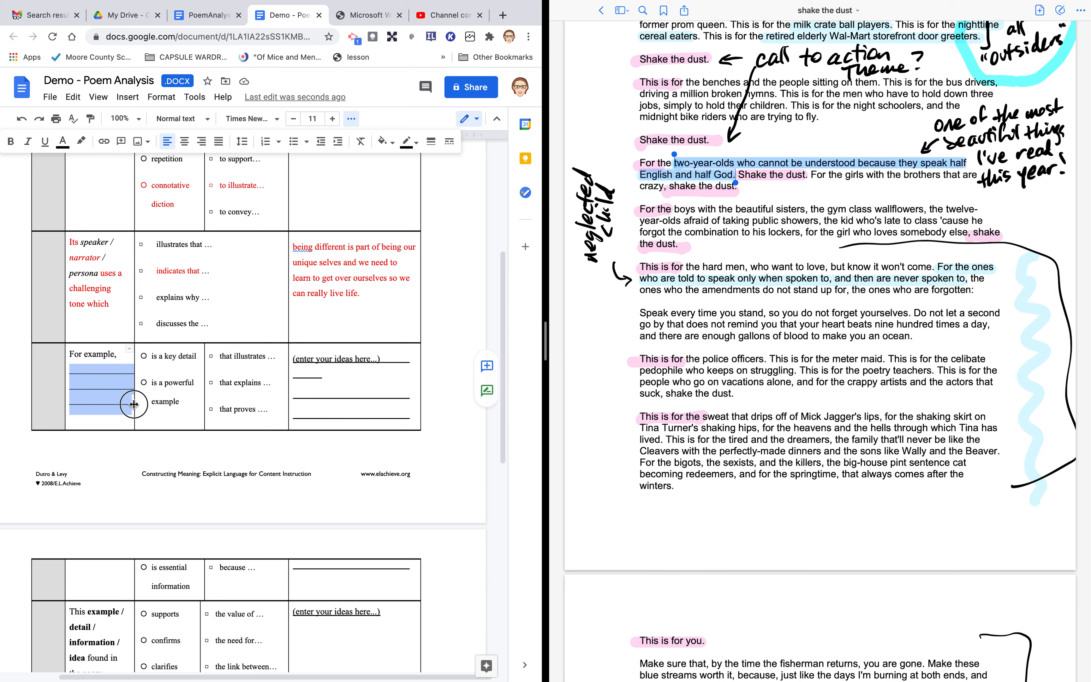
{"action": "right_click", "coordinate": [106, 384]}
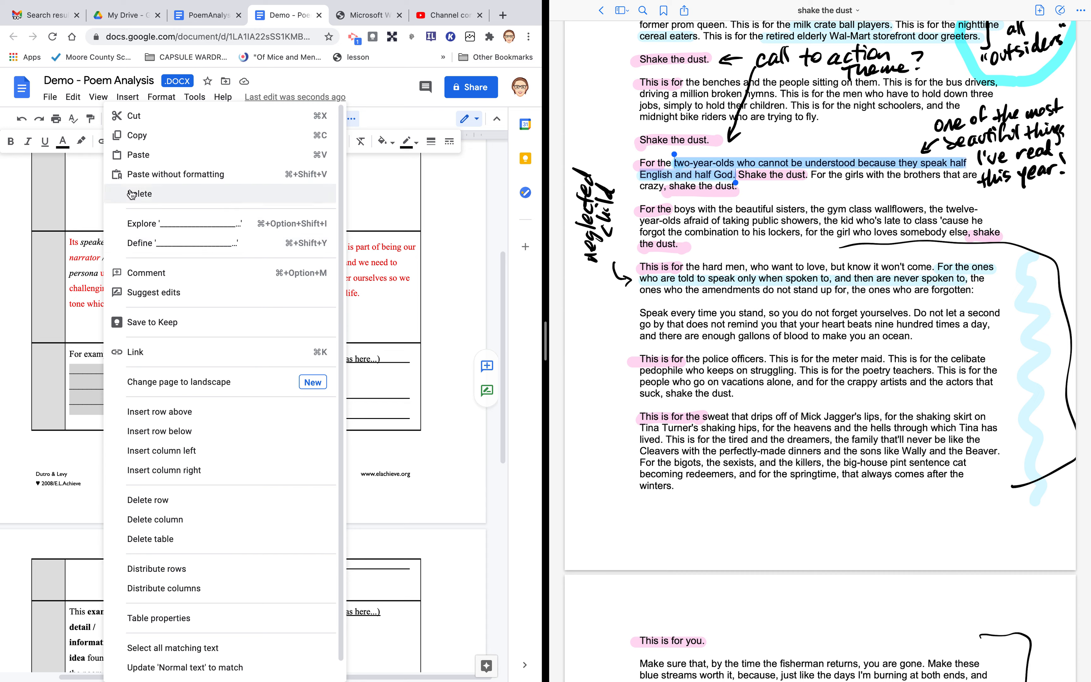
{"action": "left_click", "coordinate": [136, 155]}
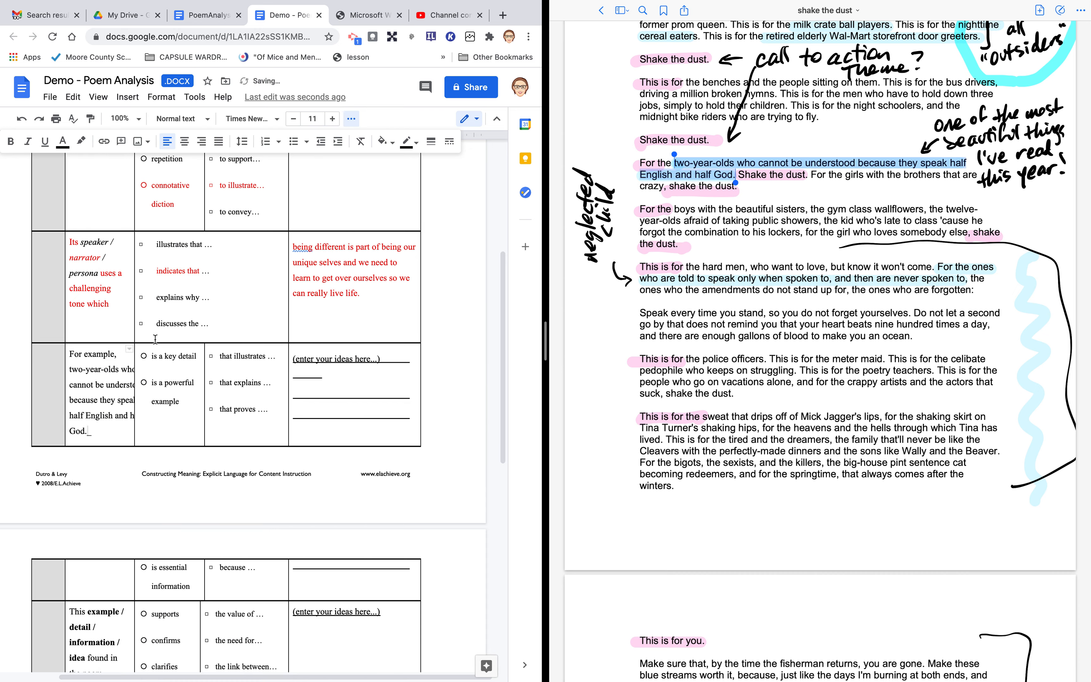
- Enclose the pasted quote in quotation marks, replacing the period and leftover underscore after "God"
{"action": "left_click", "coordinate": [72, 369]}
{"action": "type", "text": "\""}
{"action": "key", "text": "Down"}
{"action": "key", "text": "Right"}
{"action": "key", "text": "shift+Left"}
{"action": "key", "text": "shift+Left"}
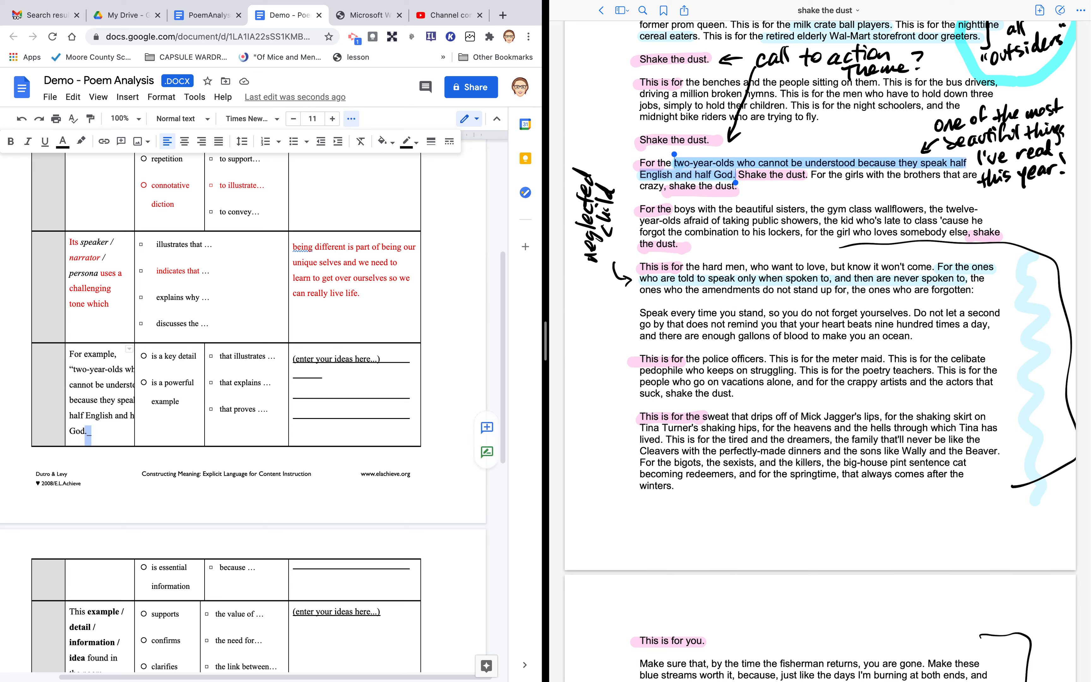
{"action": "type", "text": "\""}
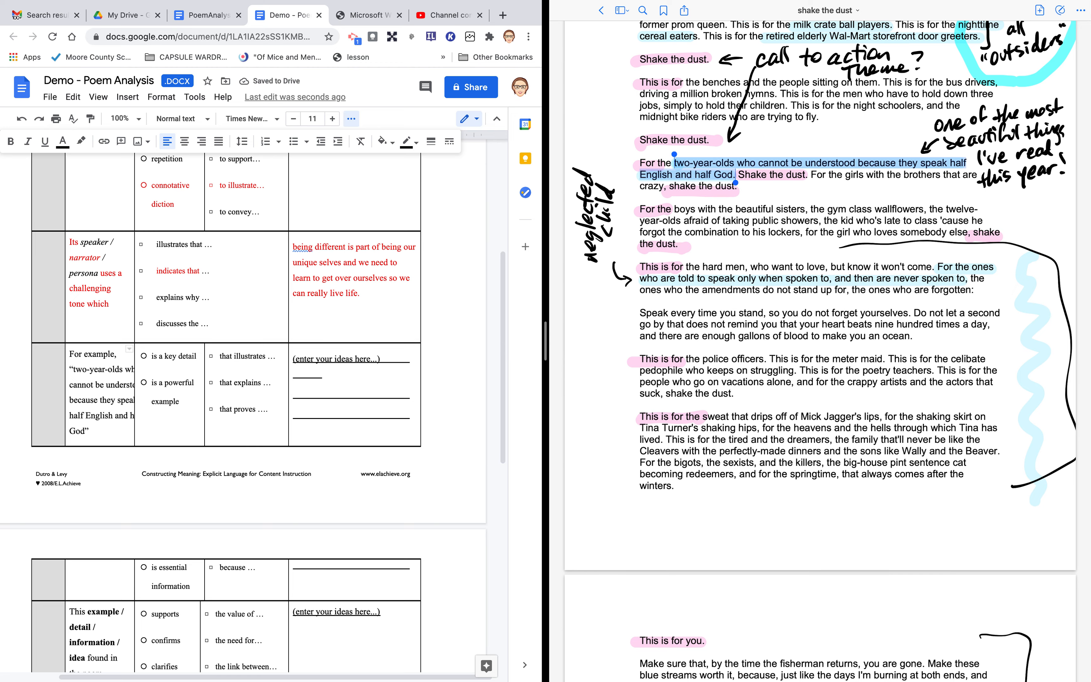
- Color "For example," and the poem quote in the fourth row red
{"action": "scroll", "coordinate": [166, 432], "scroll_direction": "up", "scroll_amount": 6}
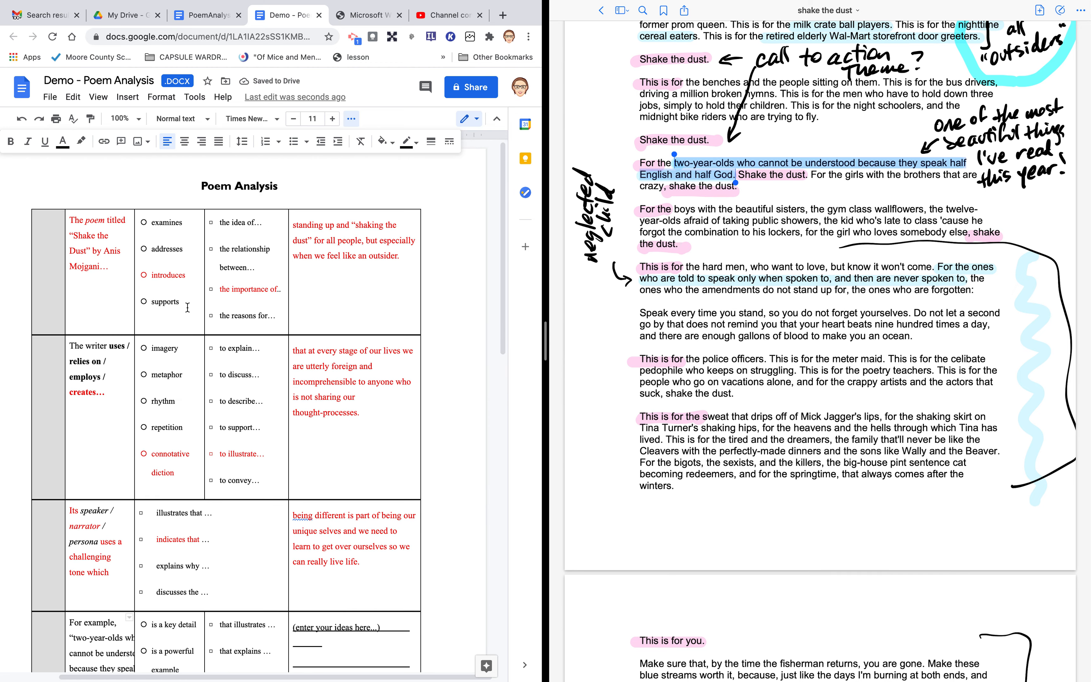
{"action": "scroll", "coordinate": [131, 535], "scroll_direction": "down", "scroll_amount": 1}
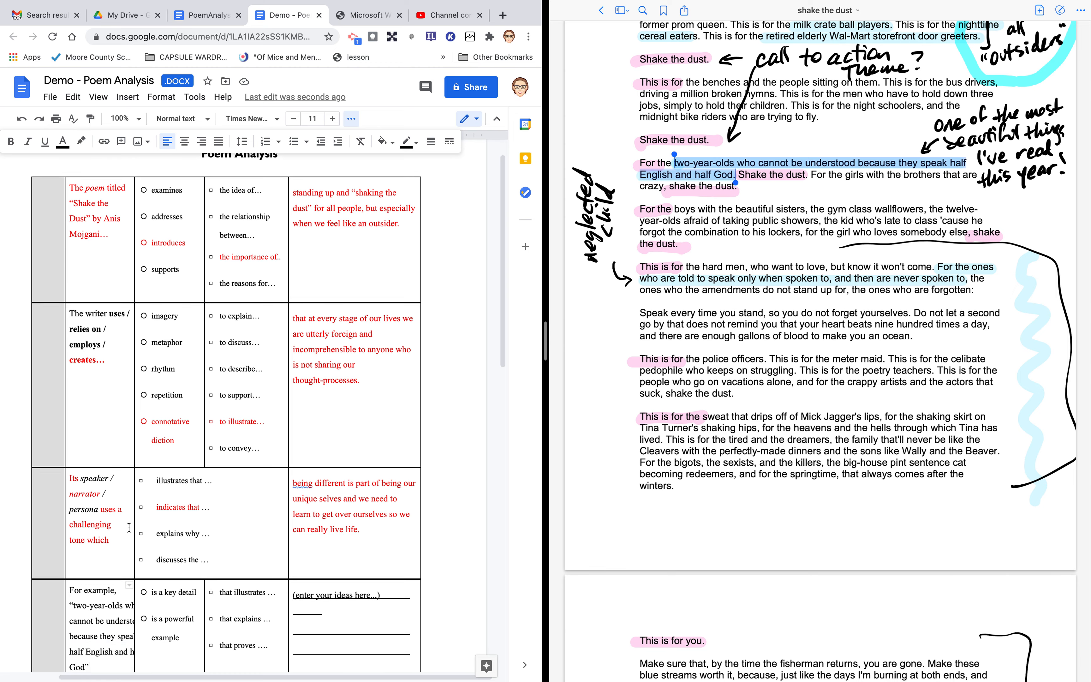
{"action": "left_click_drag", "start_coordinate": [97, 652], "coordinate": [68, 571]}
{"action": "left_click", "coordinate": [63, 141]}
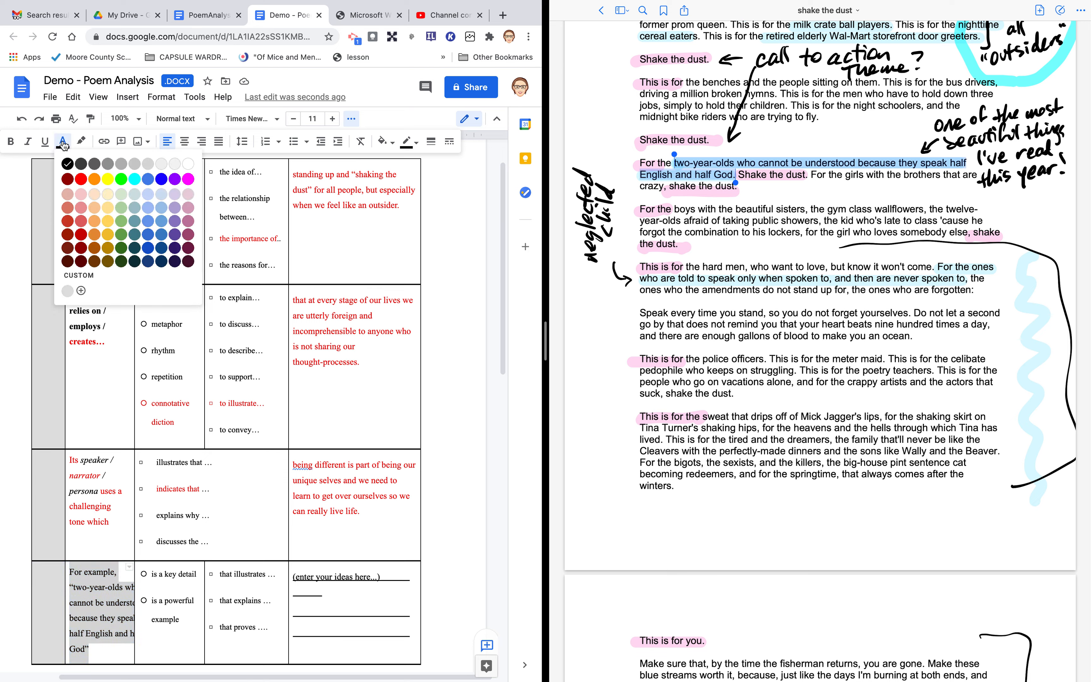
{"action": "left_click", "coordinate": [76, 179]}
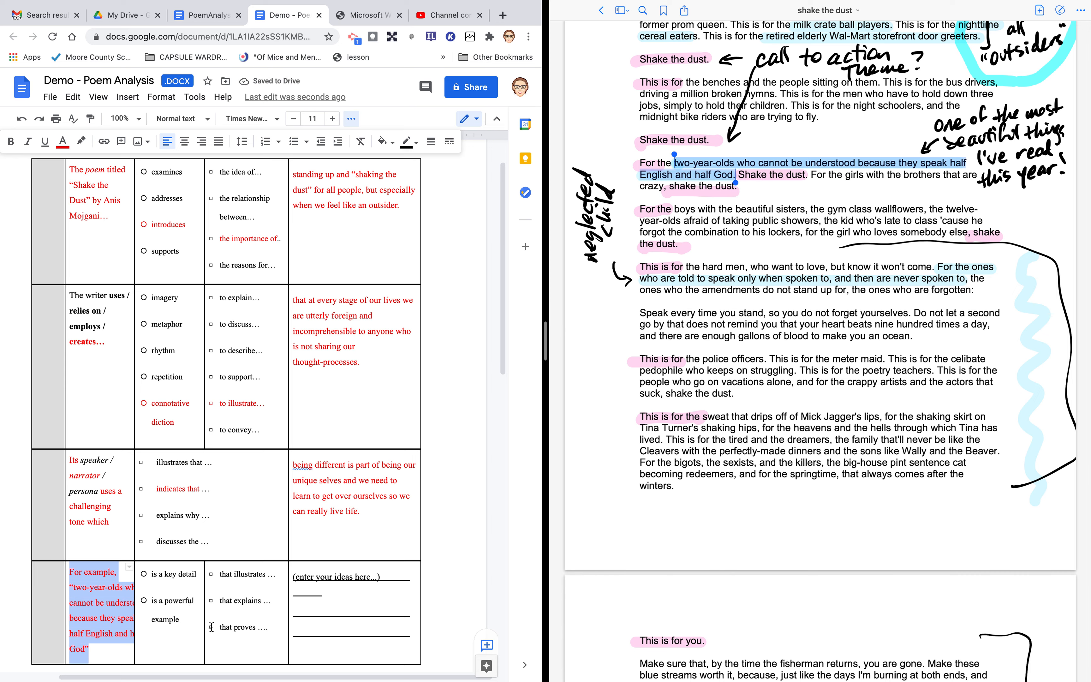
- Color the fourth row's options "is a powerful example" and "that illustrates" red
{"action": "left_click_drag", "start_coordinate": [185, 621], "coordinate": [152, 610]}
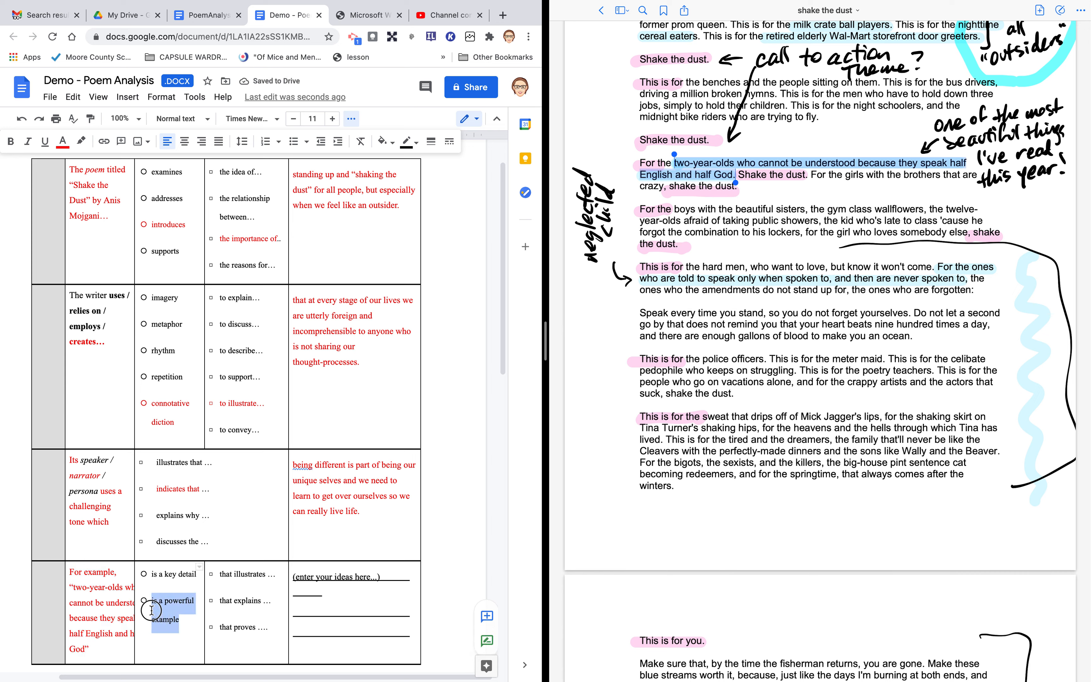
{"action": "left_click", "coordinate": [63, 141]}
{"action": "left_click", "coordinate": [81, 181]}
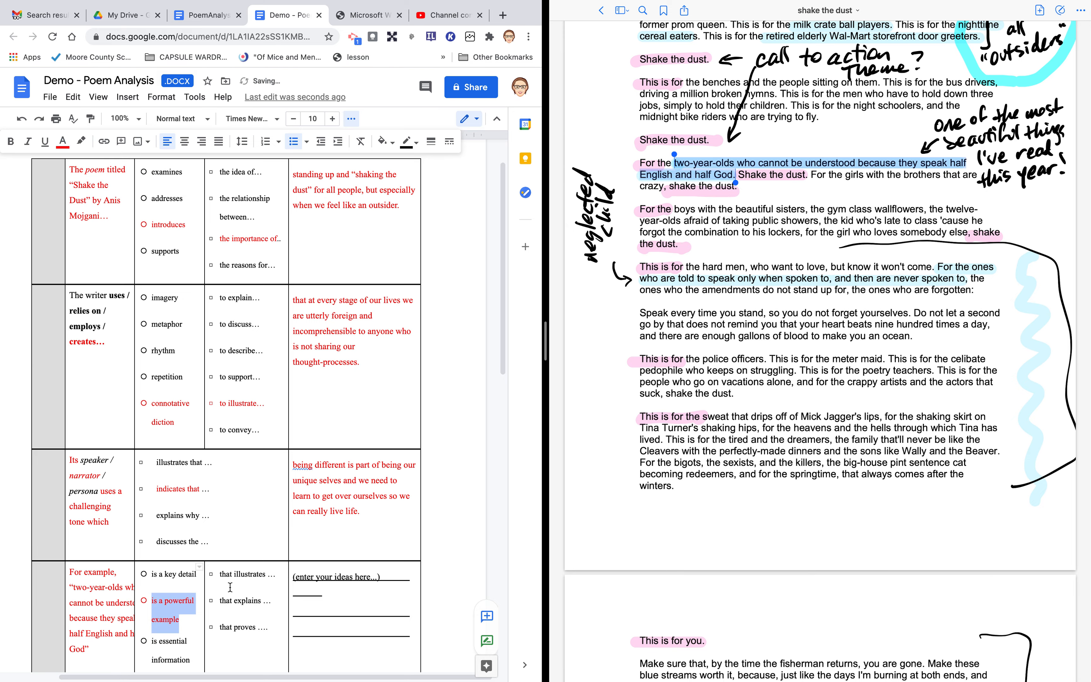
{"action": "scroll", "coordinate": [243, 591], "scroll_direction": "down", "scroll_amount": 3}
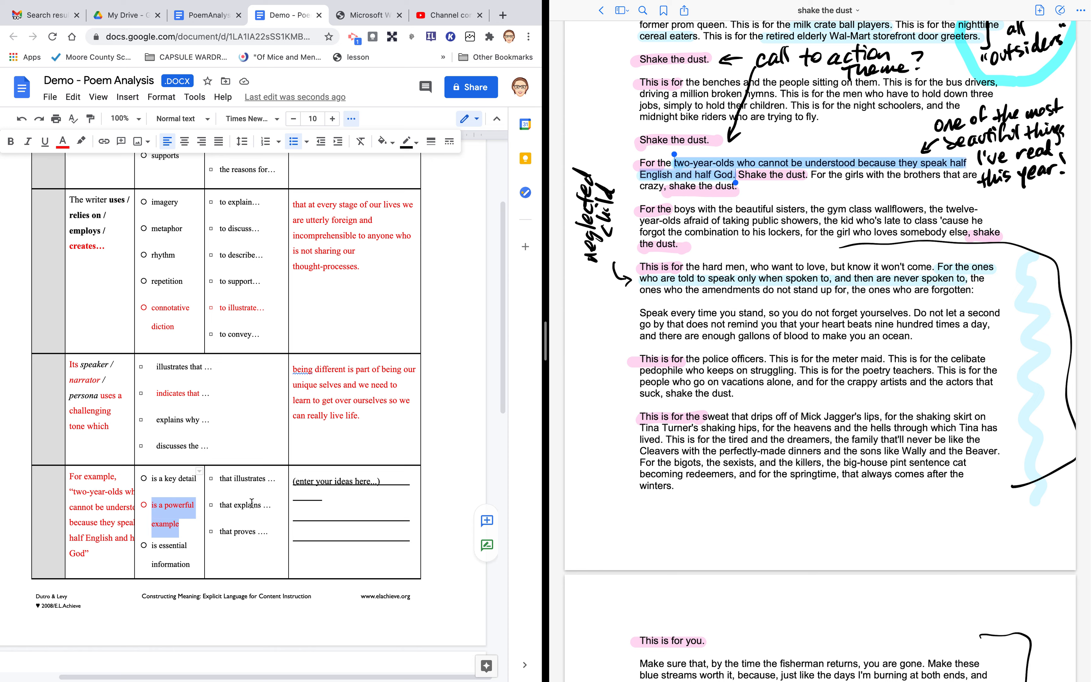
{"action": "left_click_drag", "start_coordinate": [222, 481], "coordinate": [268, 480]}
{"action": "left_click", "coordinate": [63, 142]}
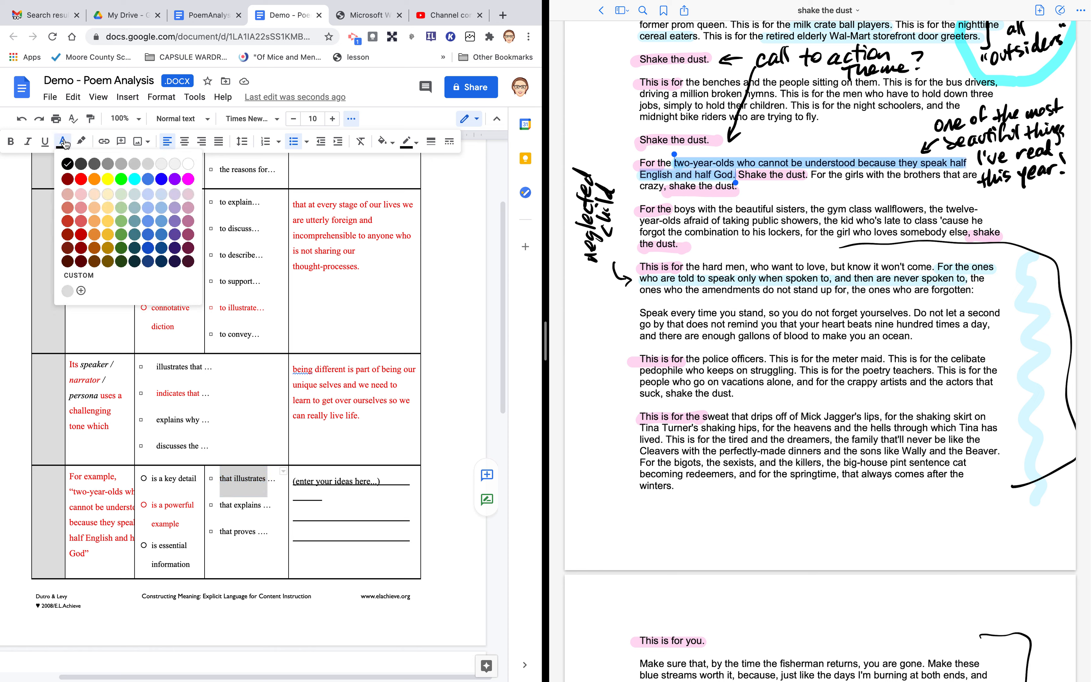
{"action": "left_click", "coordinate": [81, 179]}
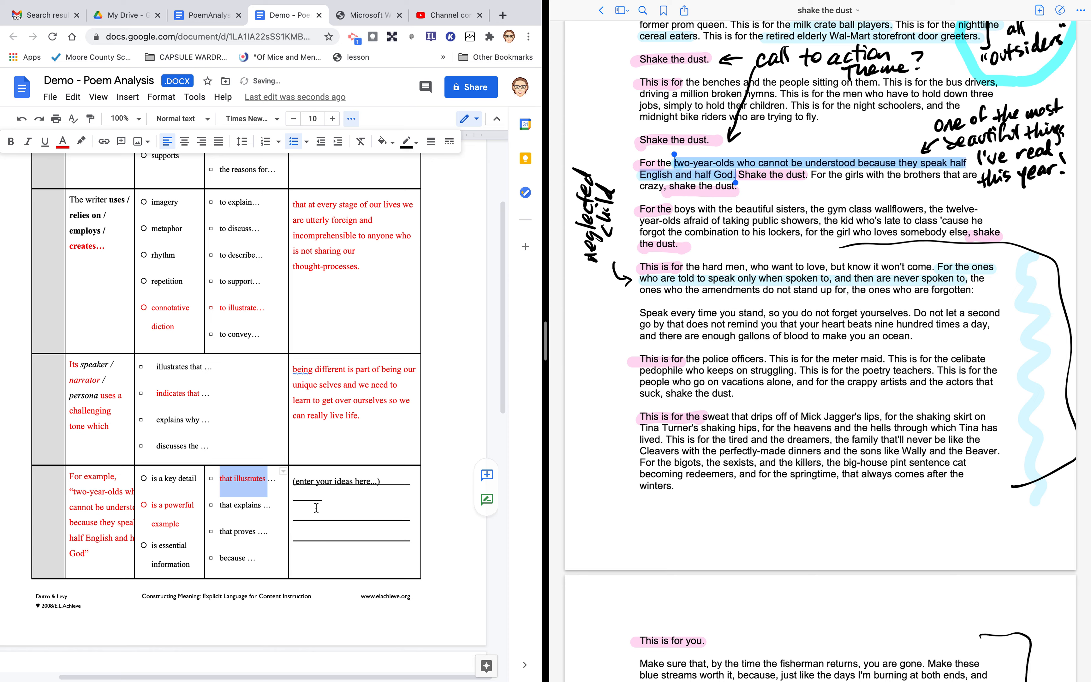
- Clear the placeholder text and blank lines from the fourth row's ideas cell
{"action": "left_click_drag", "start_coordinate": [414, 538], "coordinate": [292, 486]}
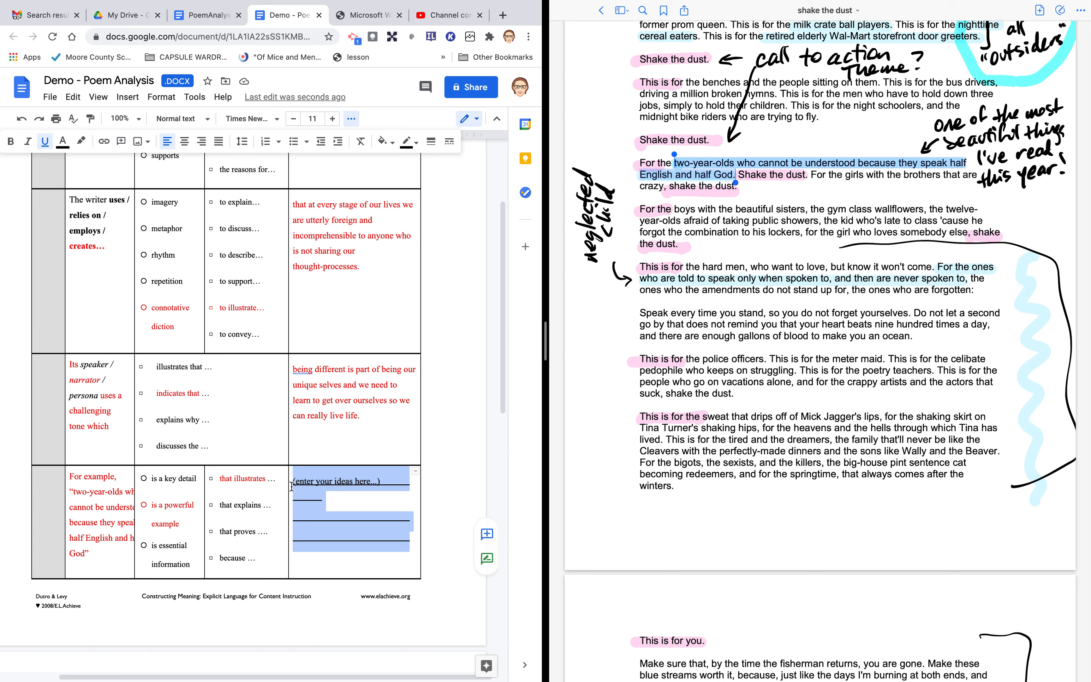
{"action": "type", "text": "the di"}
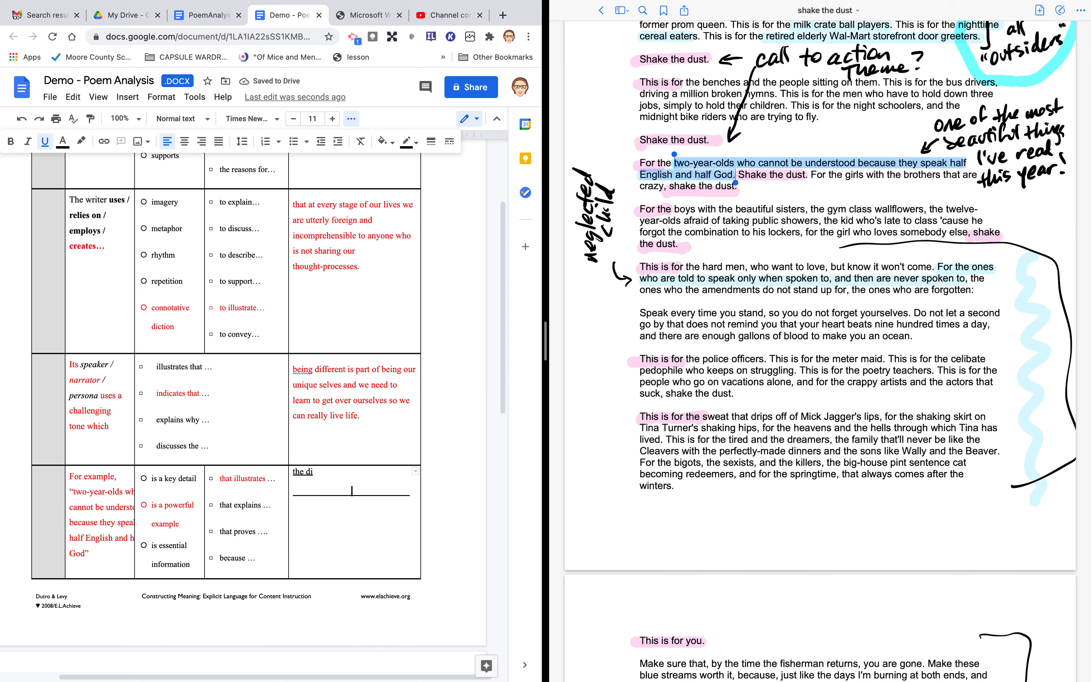
{"action": "key", "text": "Right"}
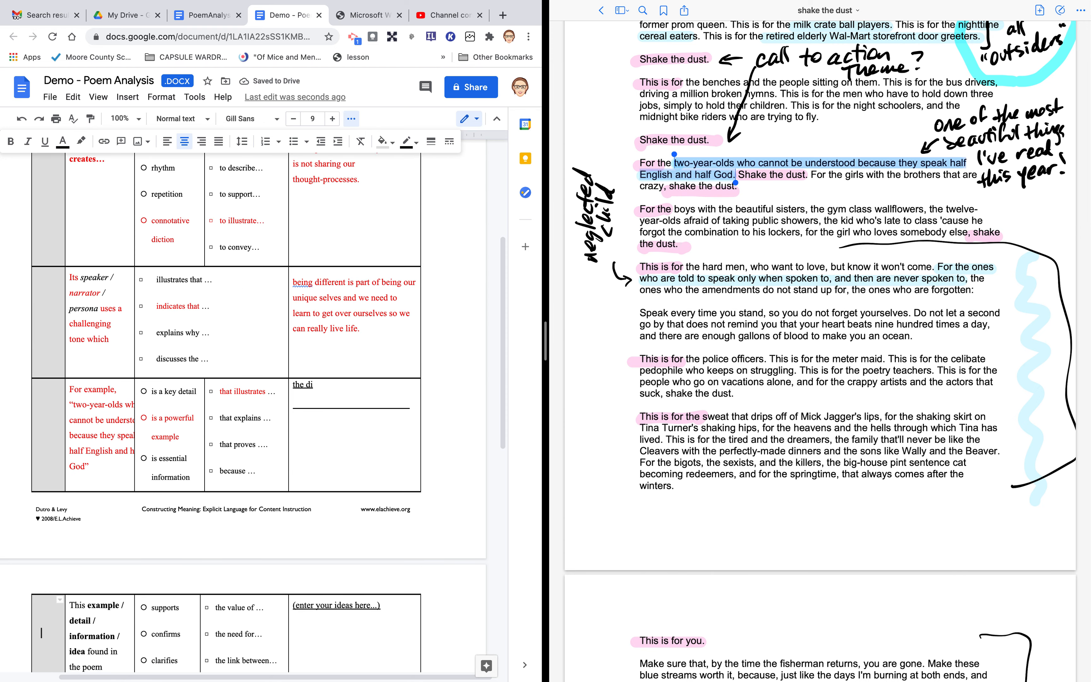
{"action": "left_click_drag", "start_coordinate": [389, 435], "coordinate": [300, 392]}
{"action": "key", "text": "BackSpace"}
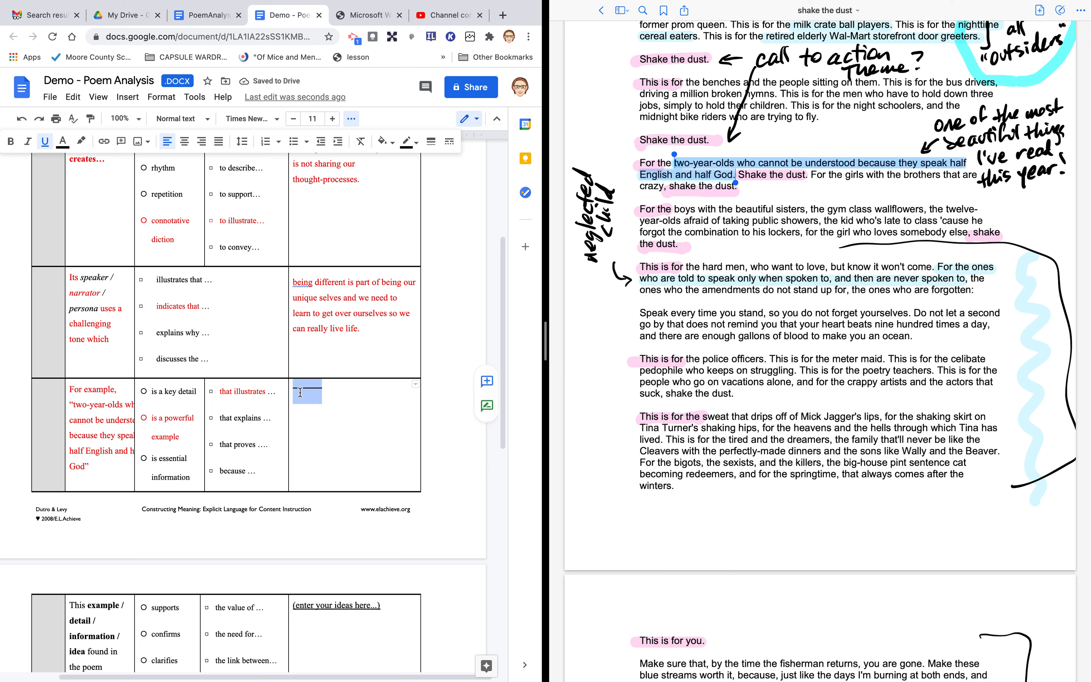
{"action": "key", "text": "BackSpace"}
- Write in the fourth row's ideas cell "the divine power of self at a stage when even parents can't understand what a child is trying to communicate."
{"action": "type", "text": "the"}
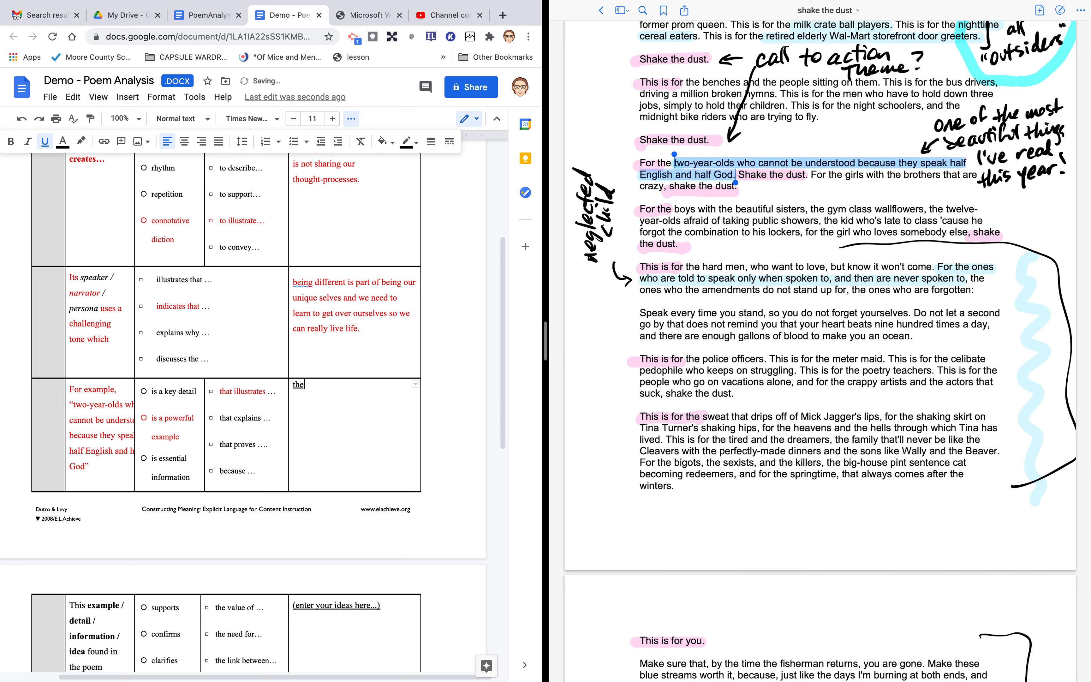
{"action": "type", "text": " divine relationship betwee"}
{"action": "key", "text": "BackSpace"}
{"action": "key", "text": "BackSpace"}
{"action": "key", "text": "BackSpace"}
{"action": "key", "text": "BackSpace"}
{"action": "key", "text": "BackSpace"}
{"action": "key", "text": "BackSpace"}
{"action": "key", "text": "BackSpace"}
{"action": "key", "text": "BackSpace"}
{"action": "key", "text": "BackSpace"}
{"action": "key", "text": "BackSpace"}
{"action": "key", "text": "BackSpace"}
{"action": "type", "text": "power of self"}
{"action": "type", "text": " at a ss"}
{"action": "type", "text": "ate"}
{"action": "type", "text": " when"}
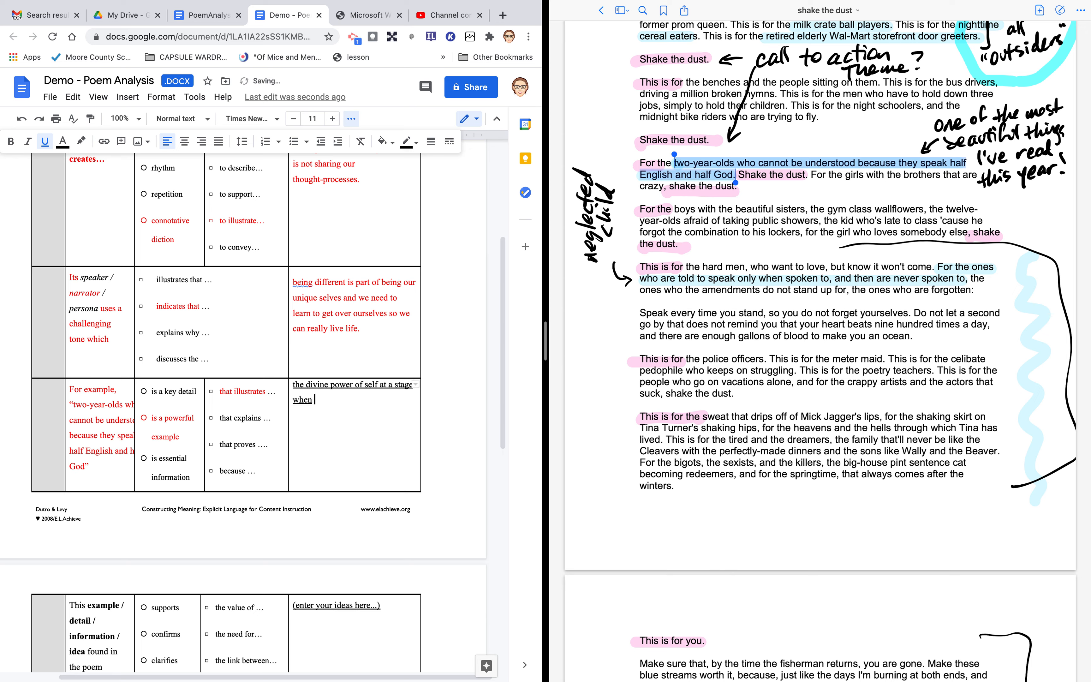
{"action": "type", "text": " even parents can't understand what a child is "}
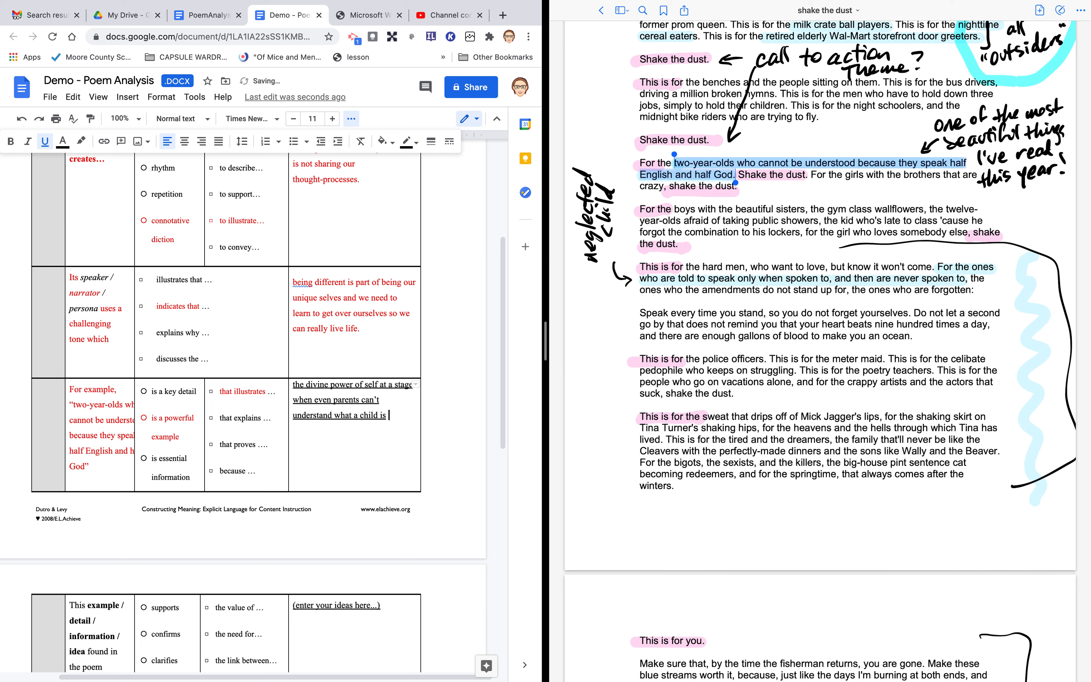
{"action": "type", "text": "trying to communicate."}
- Remove the underline from the fourth row's idea text and color it red
{"action": "left_click_drag", "start_coordinate": [374, 439], "coordinate": [292, 384]}
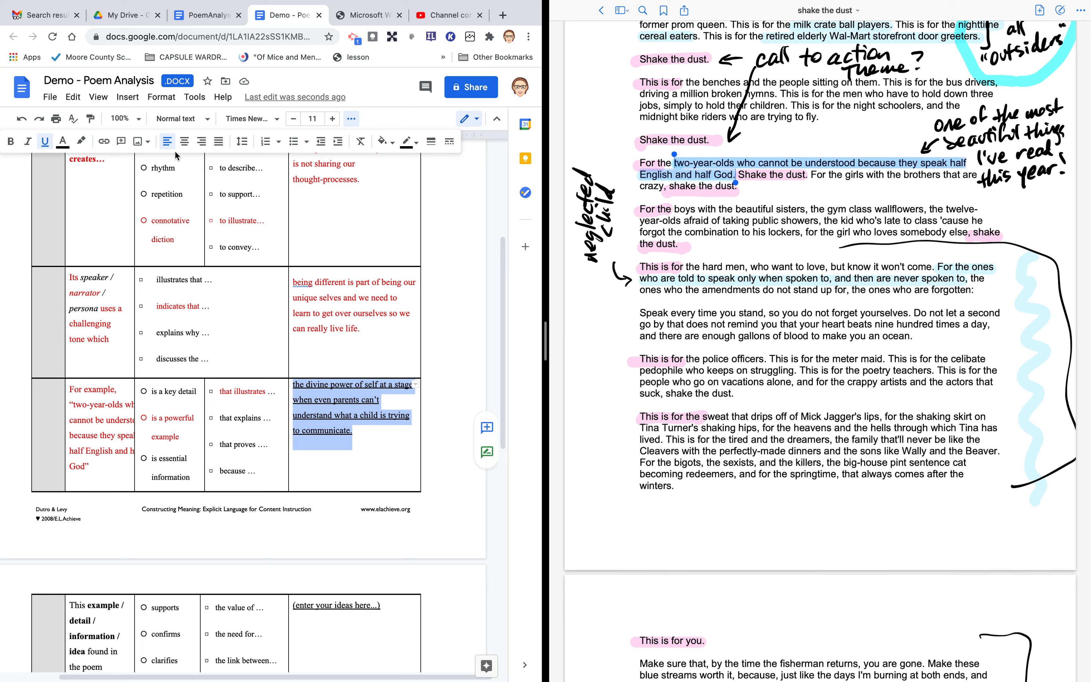
{"action": "left_click", "coordinate": [46, 141]}
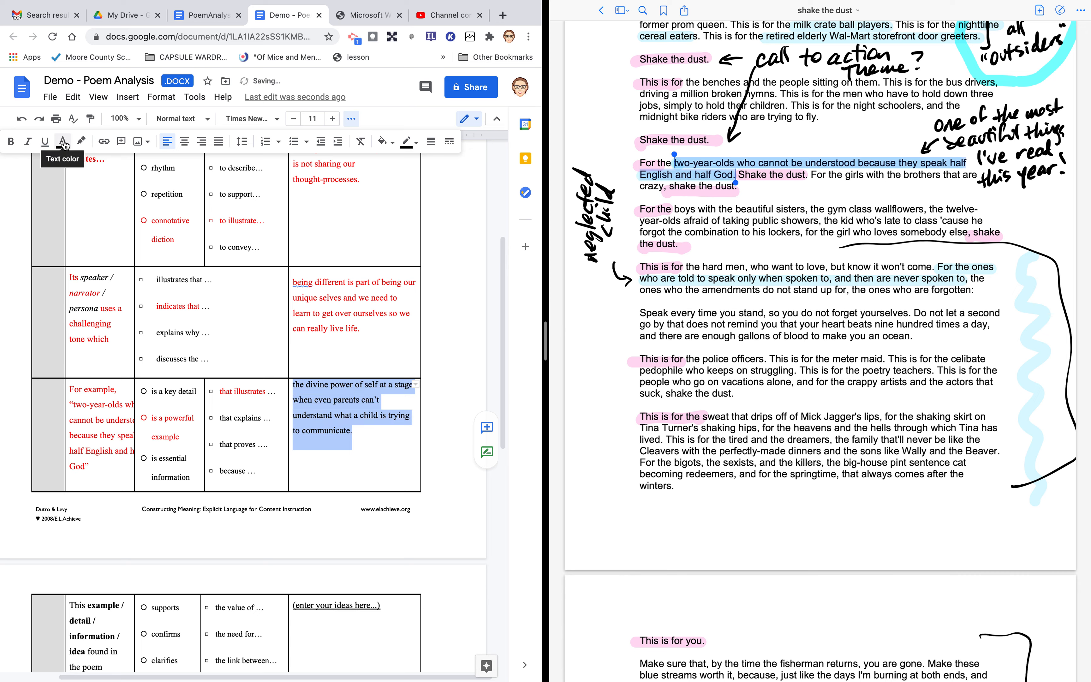
{"action": "left_click", "coordinate": [64, 142]}
{"action": "left_click", "coordinate": [80, 179]}
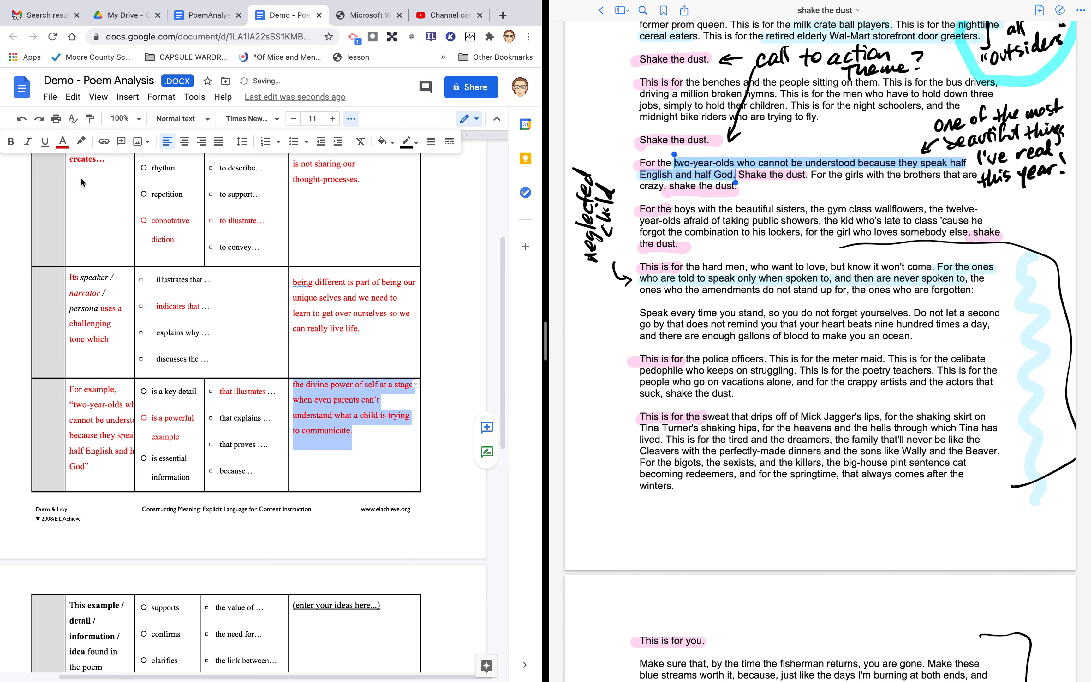
- Color "This example" red in the first cell of the table's last row
{"action": "scroll", "coordinate": [280, 292], "scroll_direction": "down", "scroll_amount": 4}
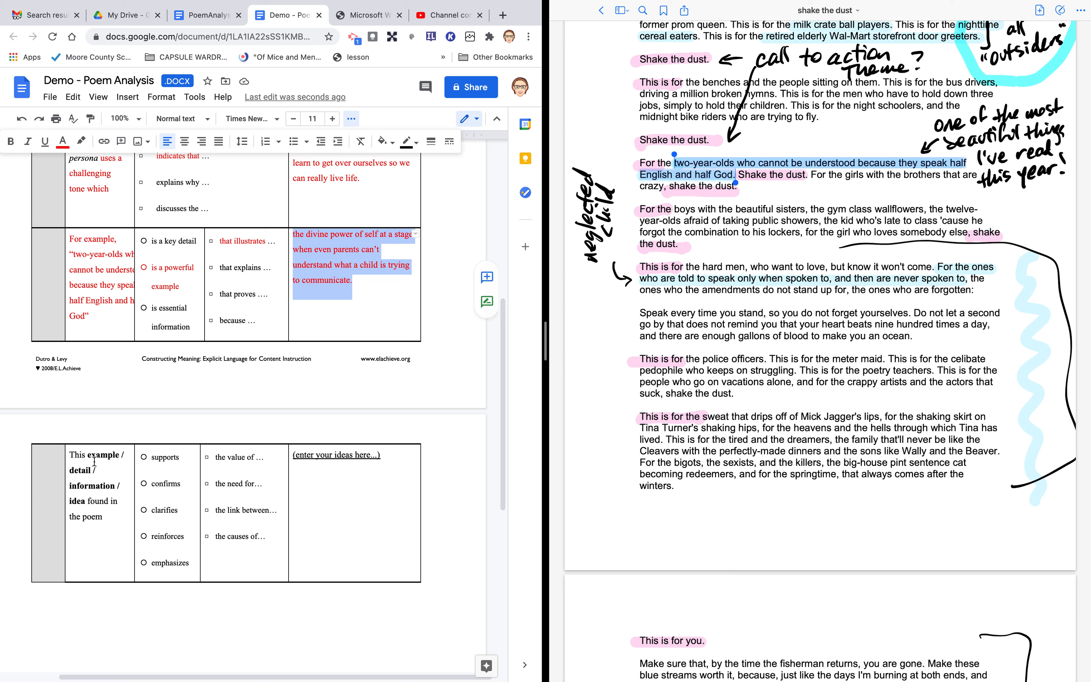
{"action": "double_click", "coordinate": [105, 457]}
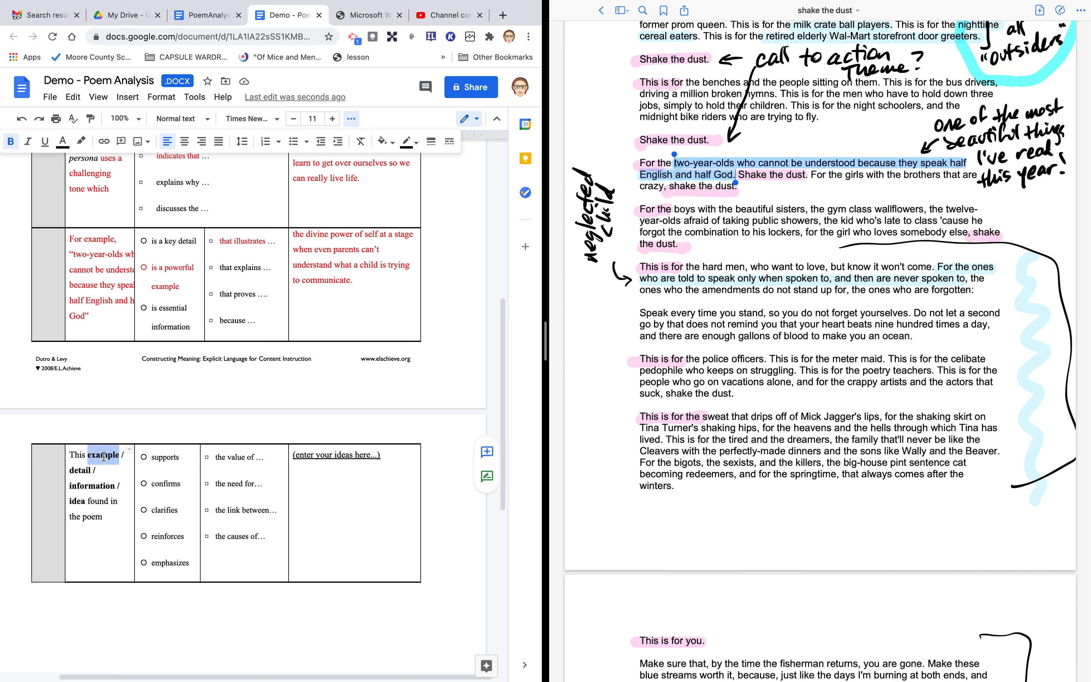
{"action": "left_click_drag", "start_coordinate": [118, 454], "coordinate": [71, 454]}
{"action": "left_click", "coordinate": [63, 144]}
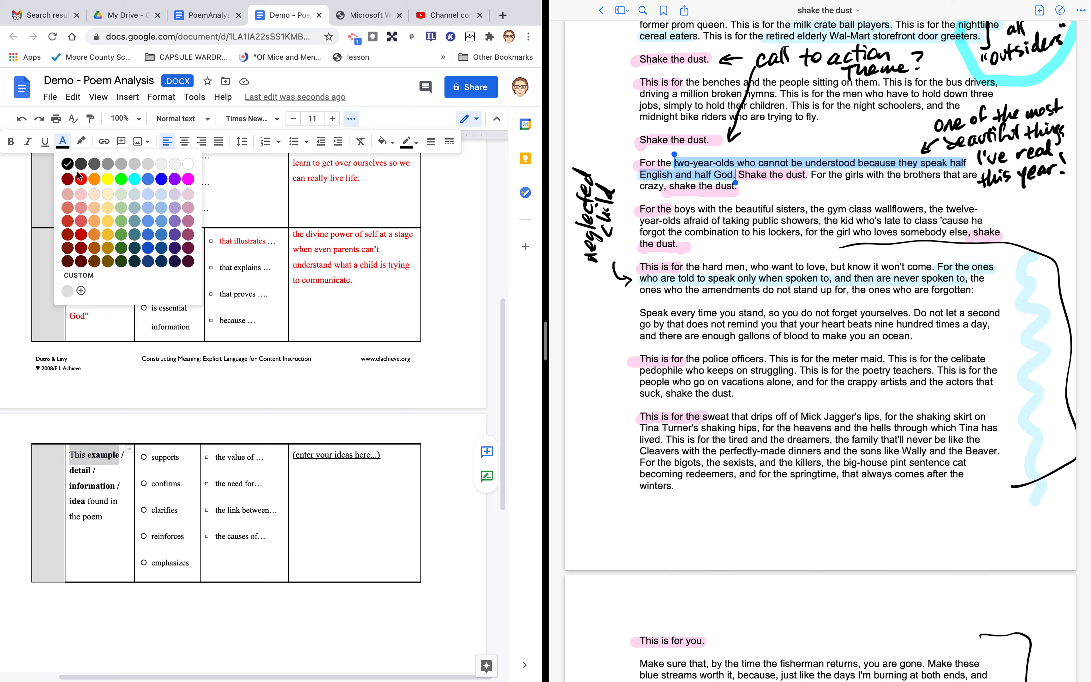
{"action": "left_click", "coordinate": [80, 183]}
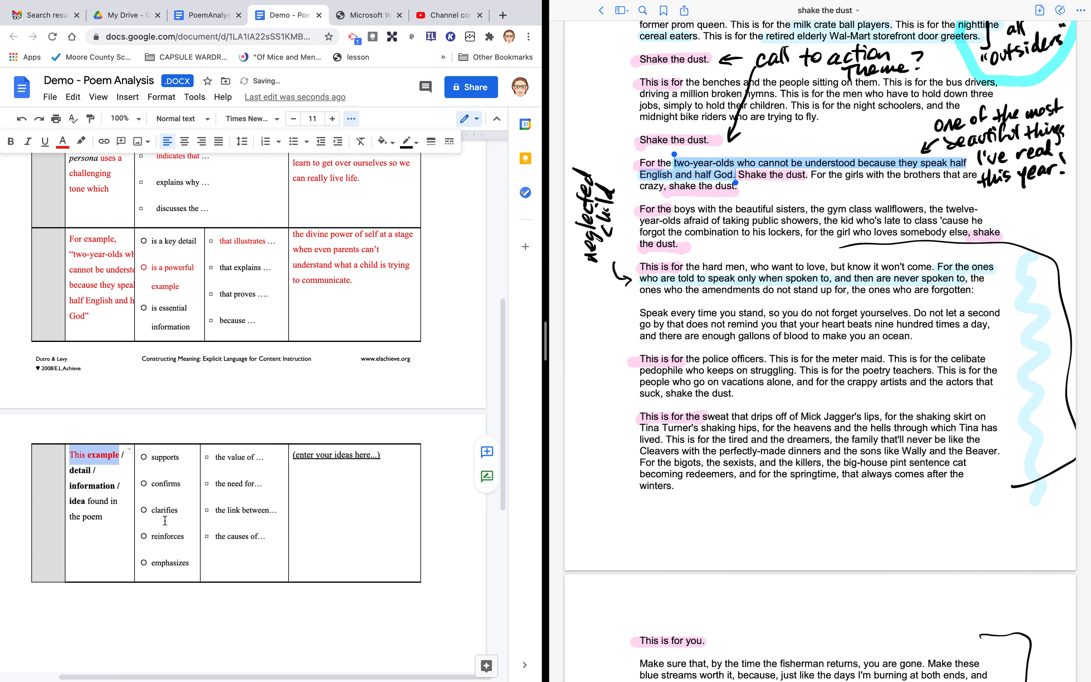
- Color the last row's options "reinforces" and "the value of" red
{"action": "double_click", "coordinate": [170, 536]}
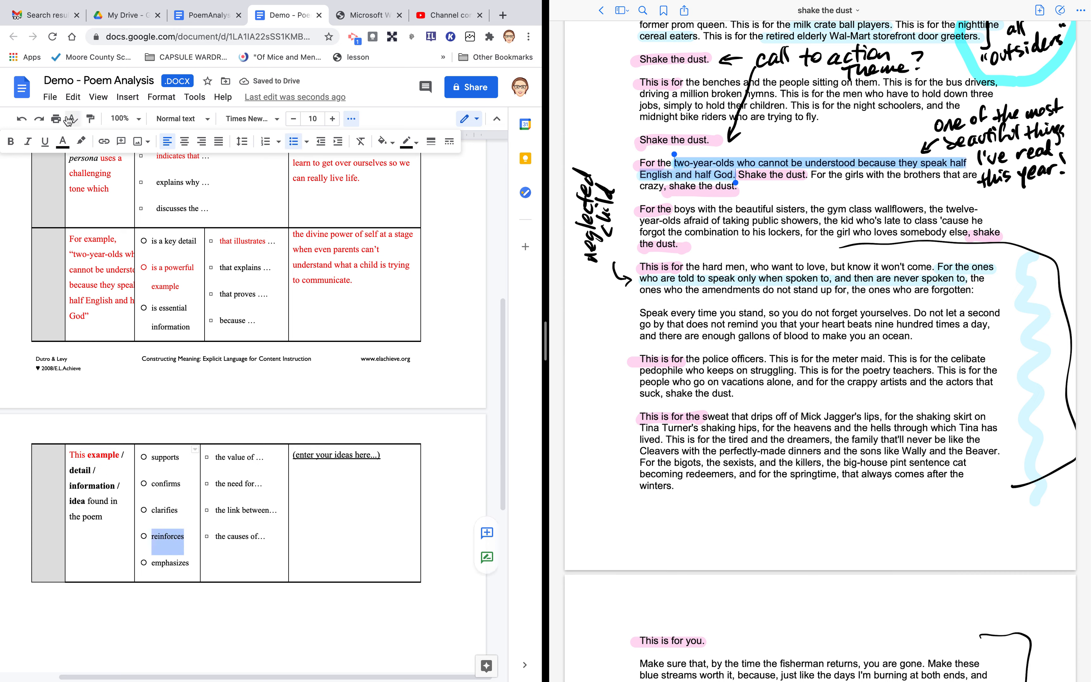
{"action": "left_click", "coordinate": [62, 147]}
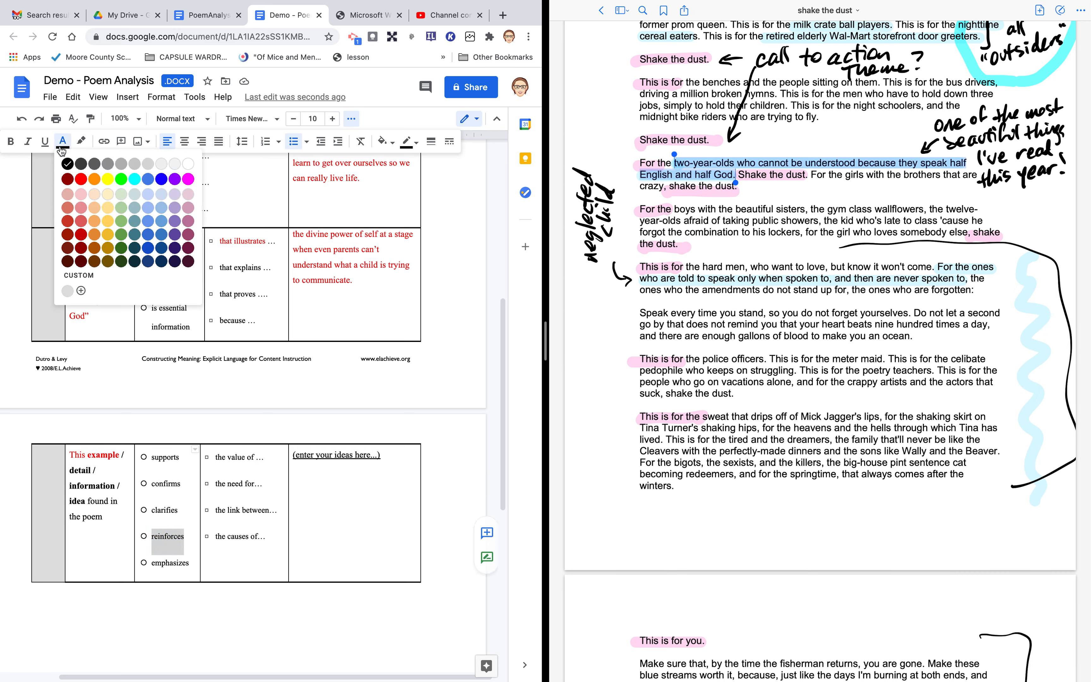
{"action": "left_click", "coordinate": [81, 180]}
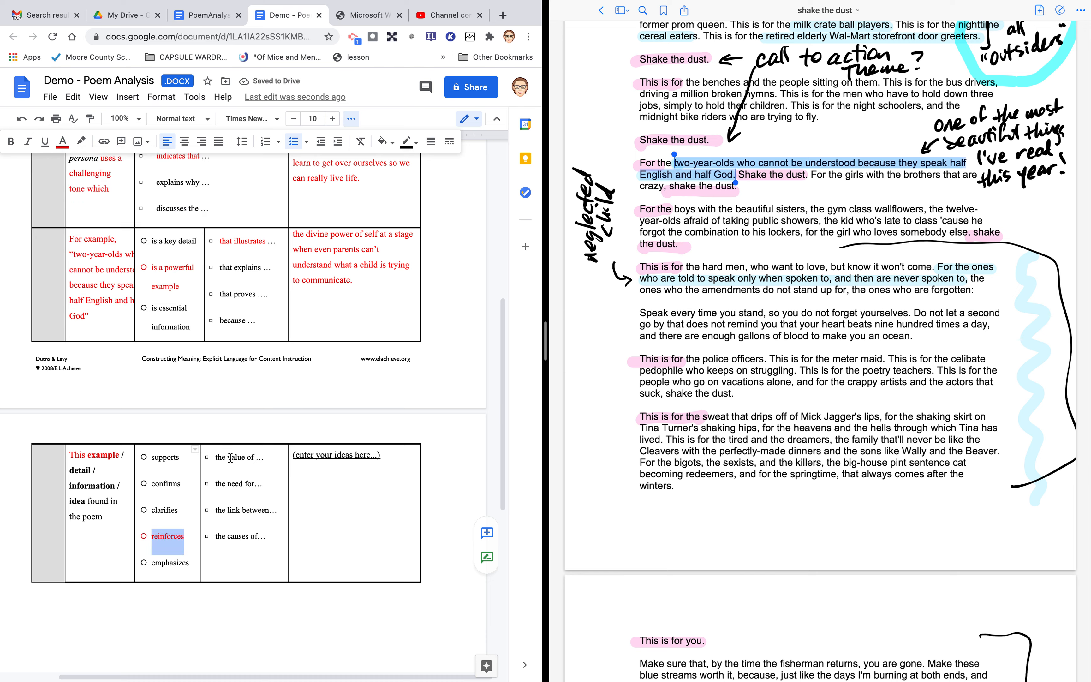
{"action": "left_click_drag", "start_coordinate": [218, 458], "coordinate": [255, 459]}
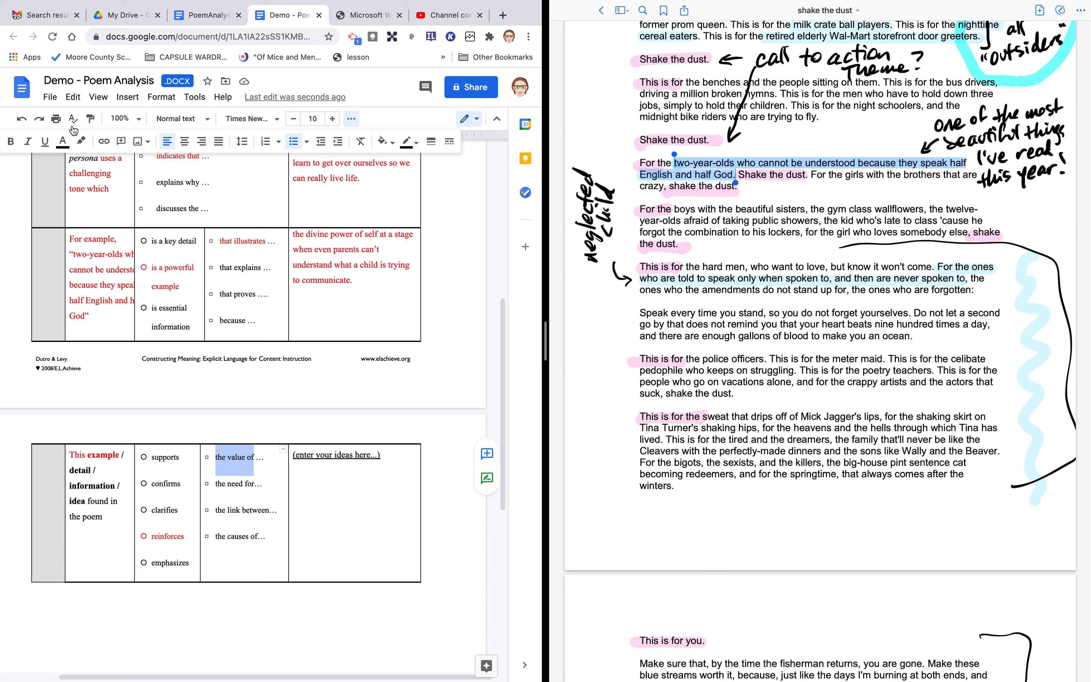
{"action": "left_click", "coordinate": [64, 146]}
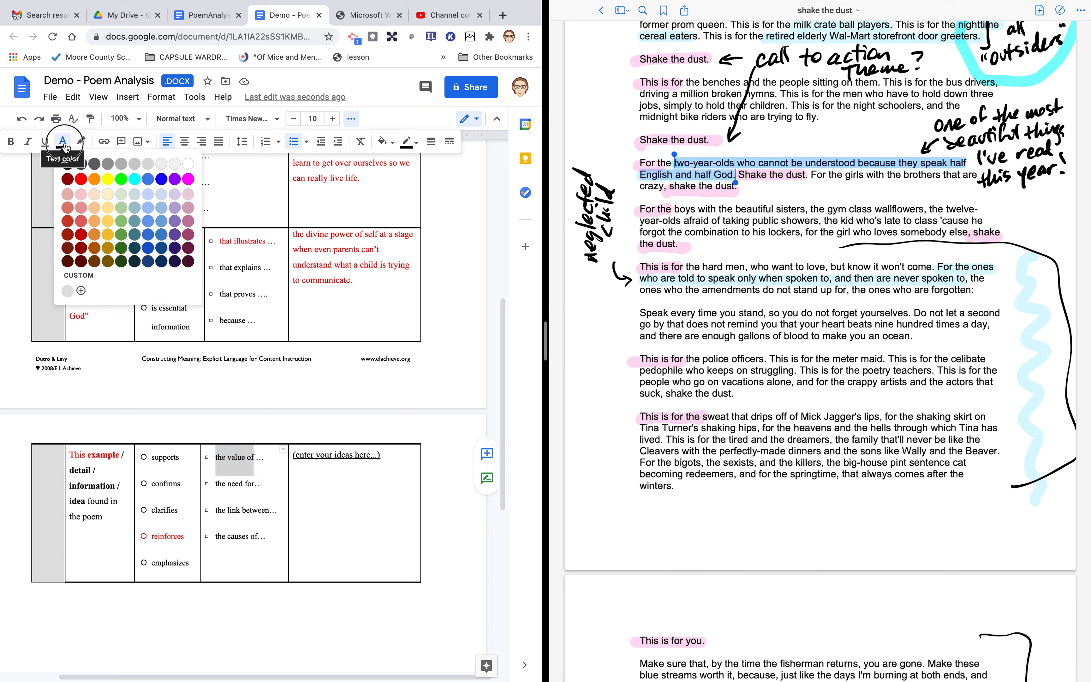
{"action": "left_click", "coordinate": [81, 179]}
- Clear the "(enter your ideas here...)" placeholder from the last row's ideas cell and turn off underlining there
{"action": "left_click", "coordinate": [393, 474]}
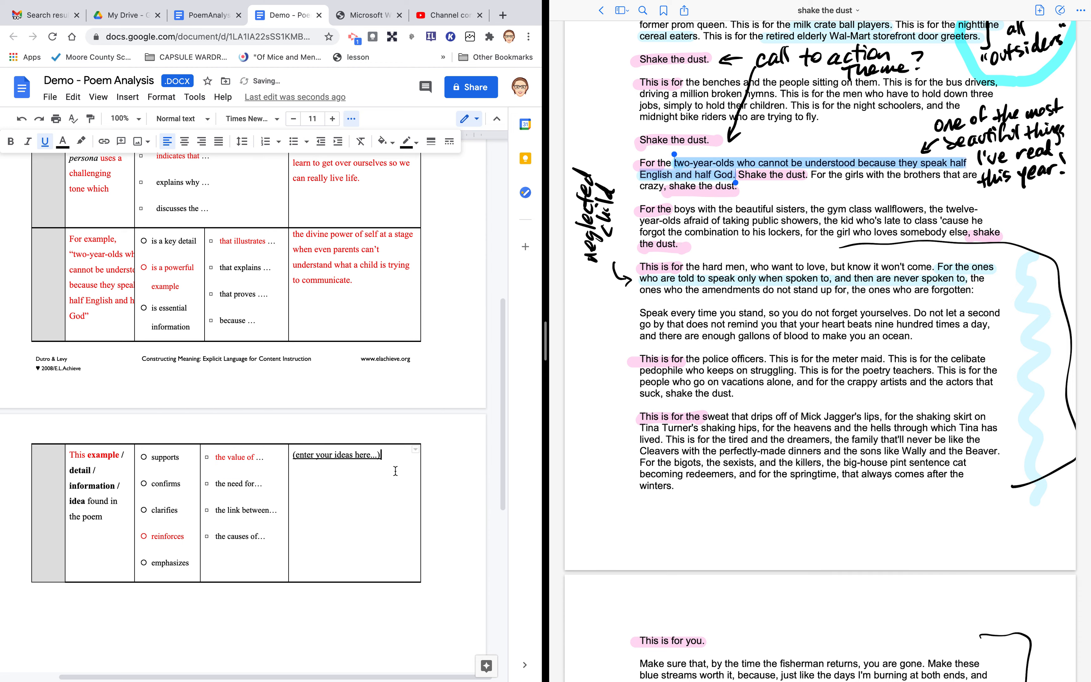
{"action": "scroll", "coordinate": [758, 384], "scroll_direction": "up", "scroll_amount": 3}
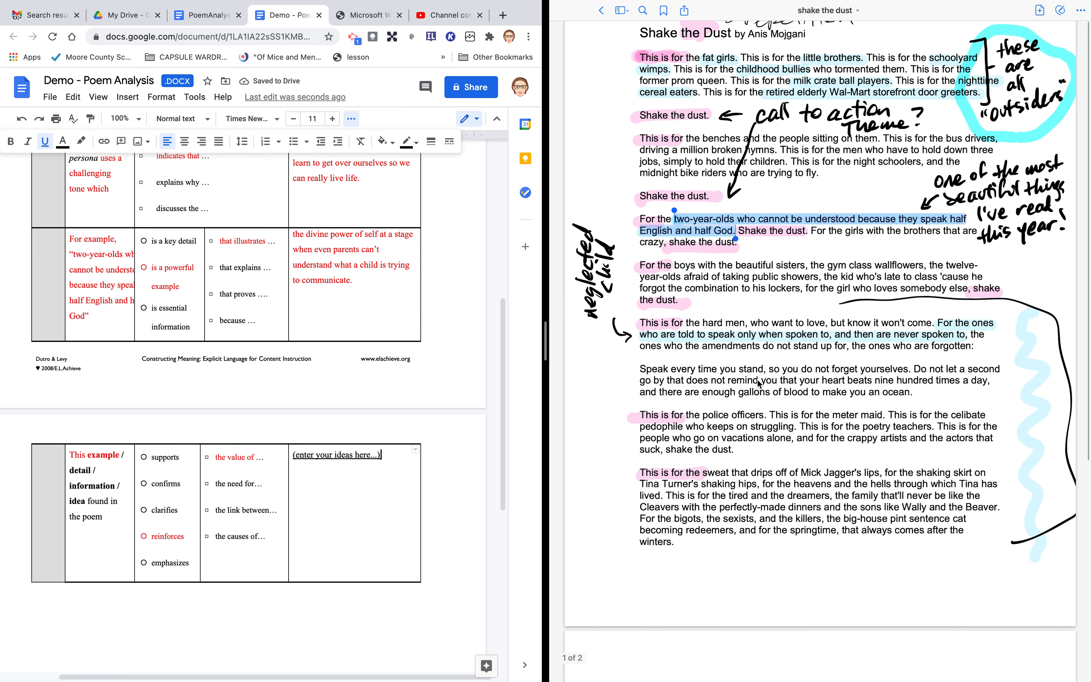
{"action": "scroll", "coordinate": [758, 384], "scroll_direction": "down", "scroll_amount": 10}
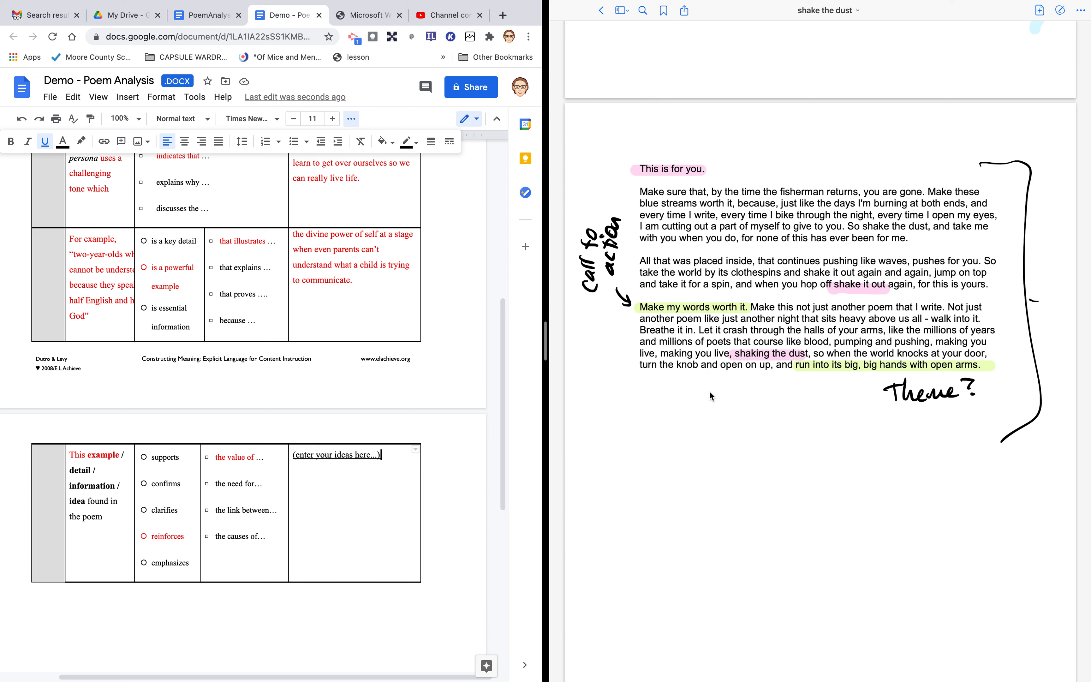
{"action": "left_click_drag", "start_coordinate": [399, 461], "coordinate": [291, 461]}
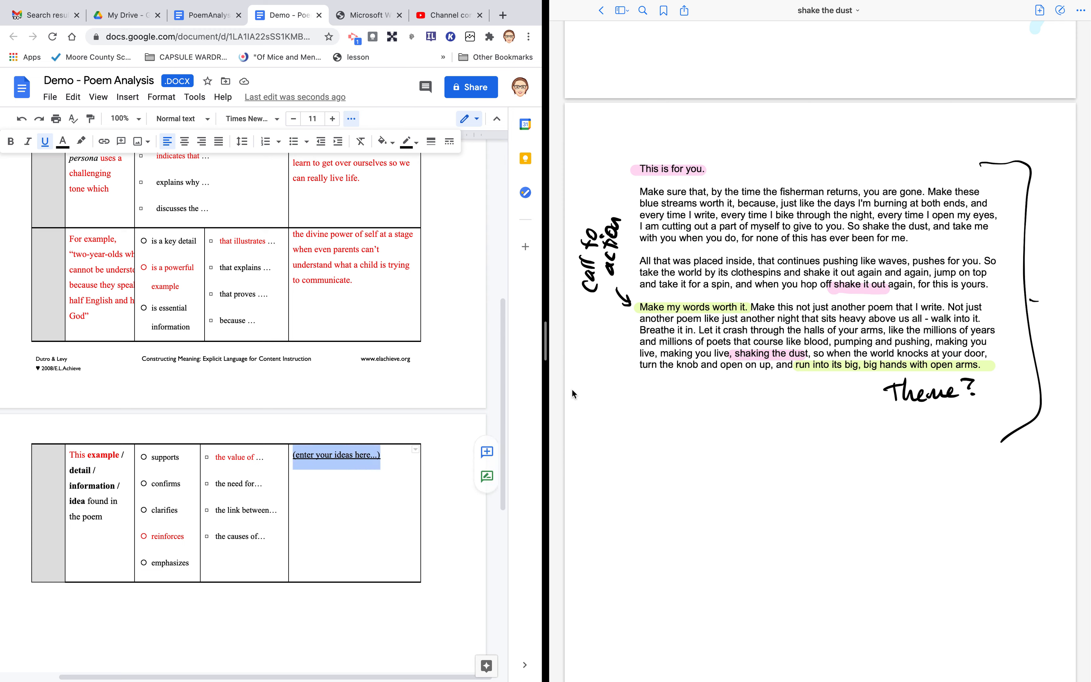
{"action": "key", "text": "BackSpace"}
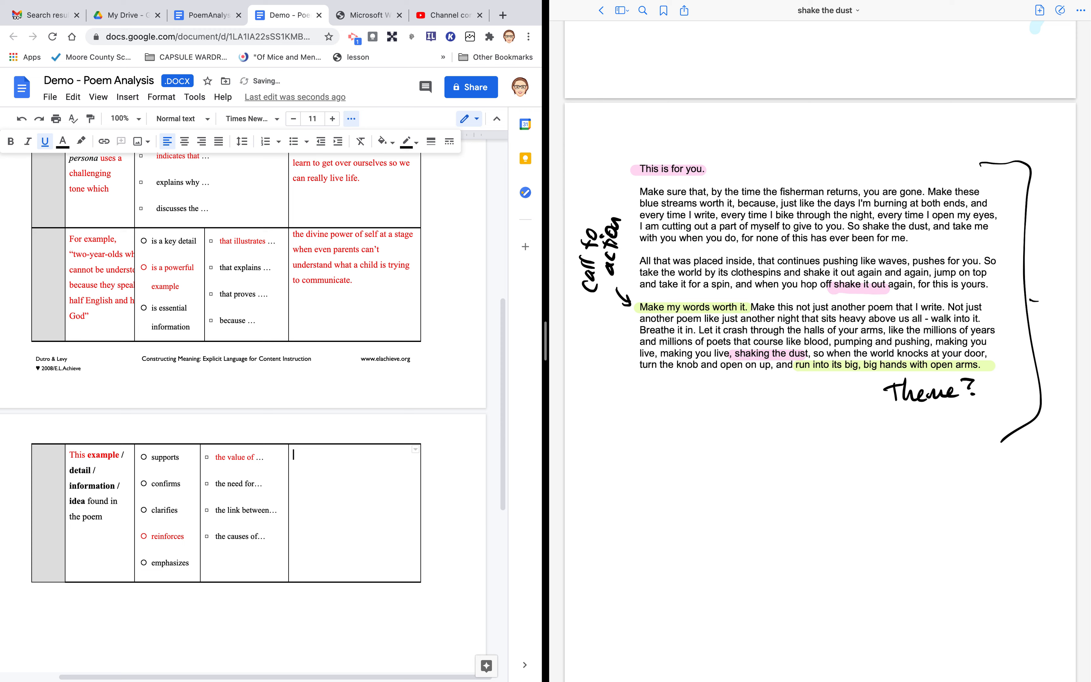
{"action": "left_click", "coordinate": [44, 141]}
{"action": "left_click", "coordinate": [332, 459]}
- Write in the last row's ideas cell "learning how to run full tilt at the world even when we are acutely aware of our difference."
{"action": "type", "text": "learning how to embra"}
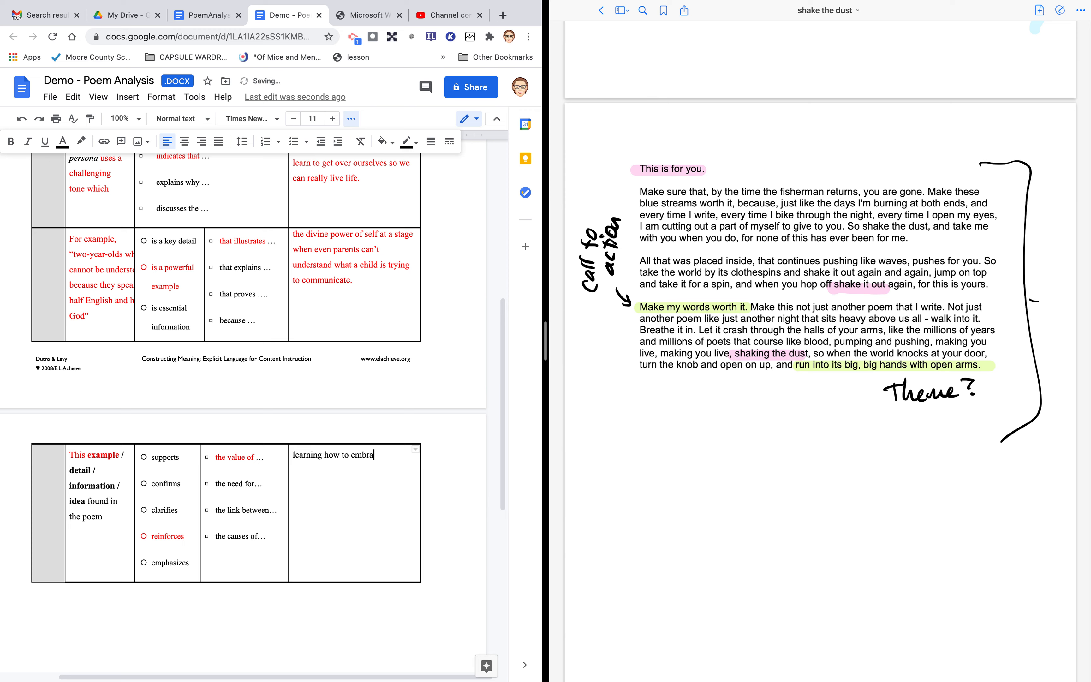
{"action": "key", "text": "BackSpace"}
{"action": "type", "text": "run full tilt at the world even when we are acutely"}
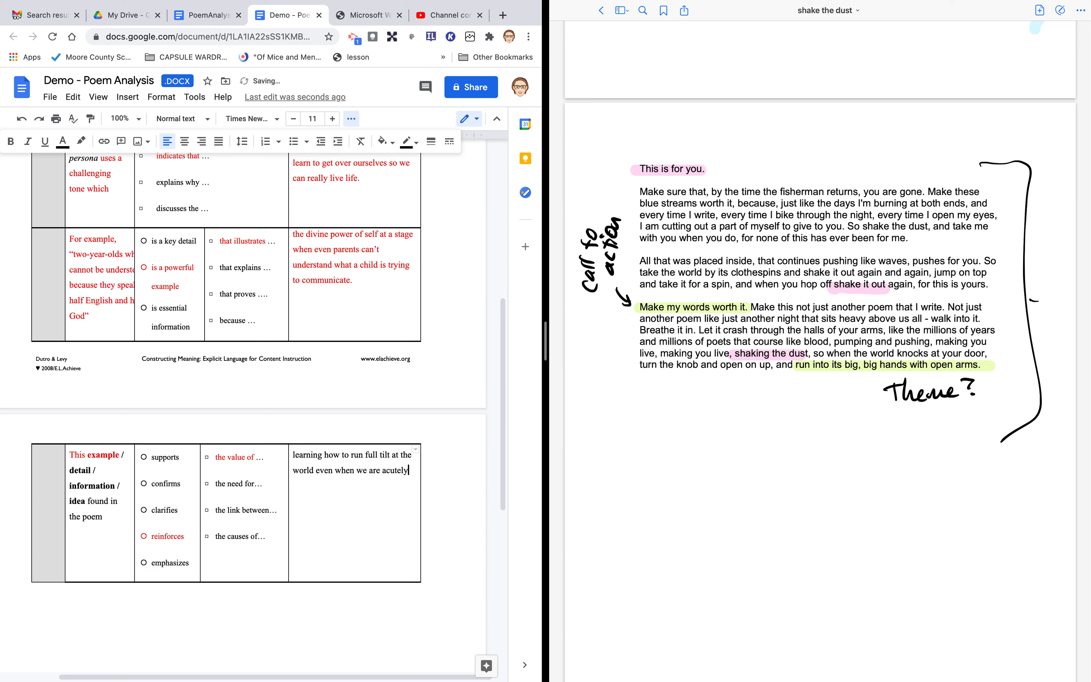
{"action": "type", "text": " awa"}
{"action": "type", "text": "re of"}
{"action": "type", "text": " our "}
{"action": "type", "text": "dfi"}
{"action": "key", "text": "BackSpace"}
{"action": "key", "text": "BackSpace"}
- Color the idea text in the table's last row red
{"action": "scroll", "coordinate": [341, 451], "scroll_direction": "down", "scroll_amount": 1}
{"action": "left_click", "coordinate": [388, 486]}
{"action": "left_click_drag", "start_coordinate": [388, 485], "coordinate": [293, 451]}
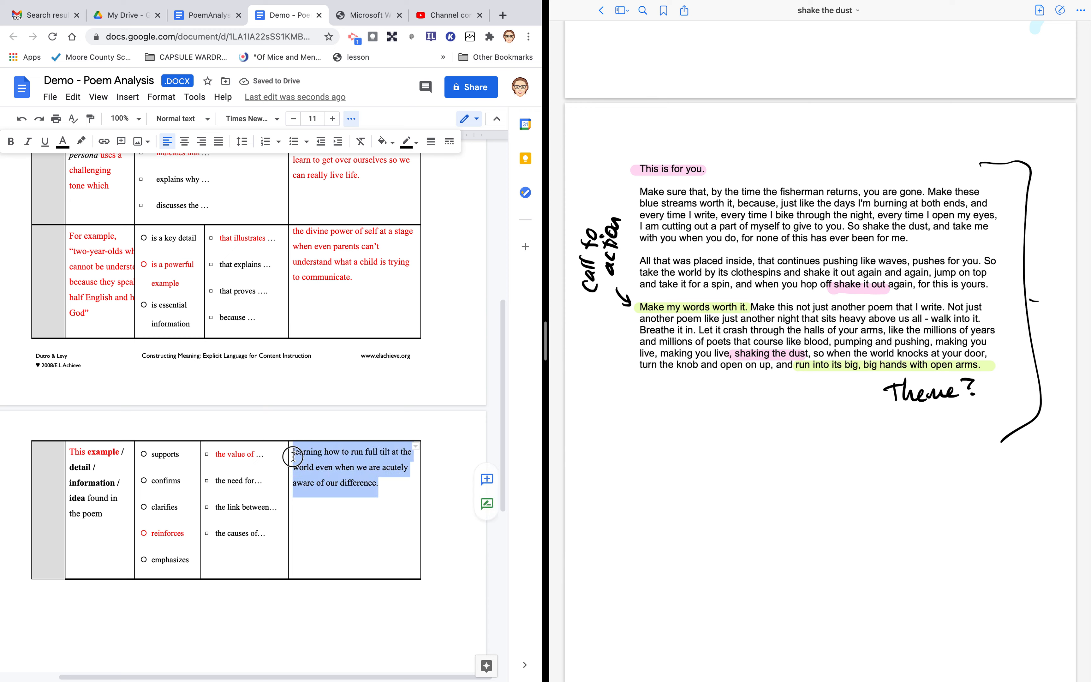
{"action": "left_click", "coordinate": [63, 143]}
{"action": "left_click", "coordinate": [81, 180]}
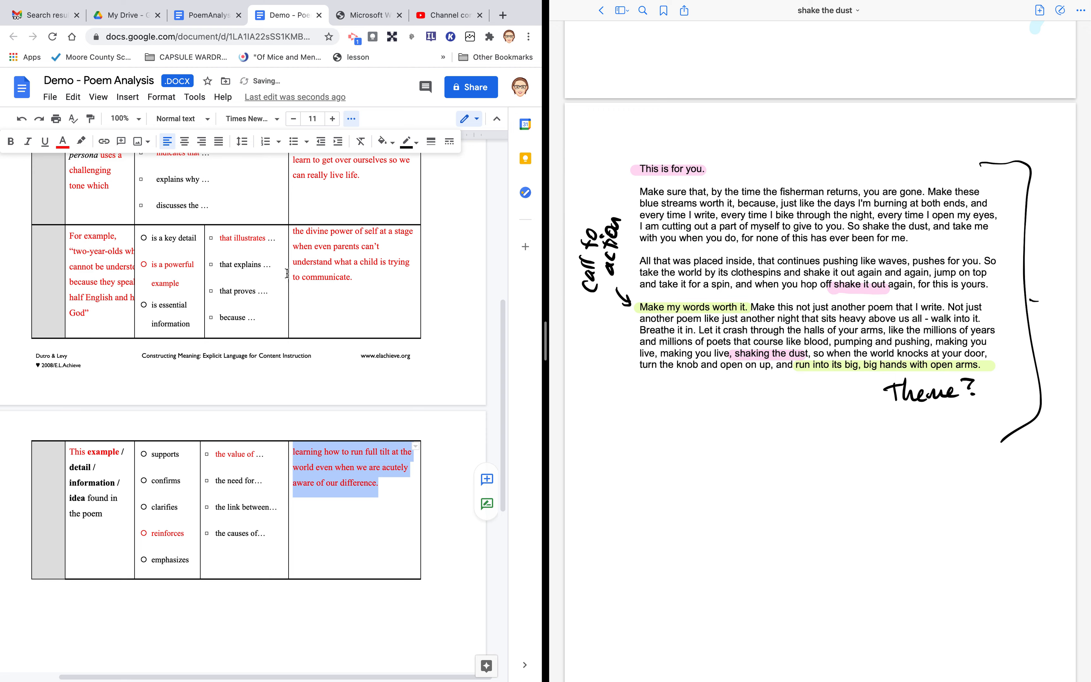
- Review the completed poem analysis table from the first row through the last
{"action": "scroll", "coordinate": [442, 263], "scroll_direction": "down", "scroll_amount": 3}
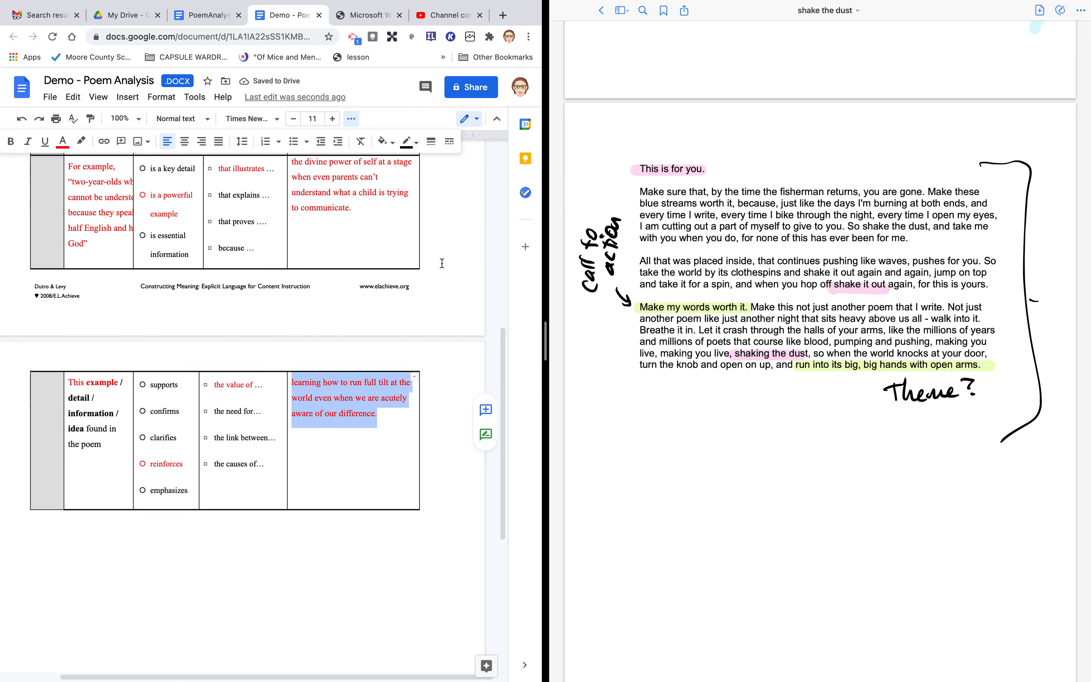
{"action": "scroll", "coordinate": [442, 263], "scroll_direction": "up", "scroll_amount": 10}
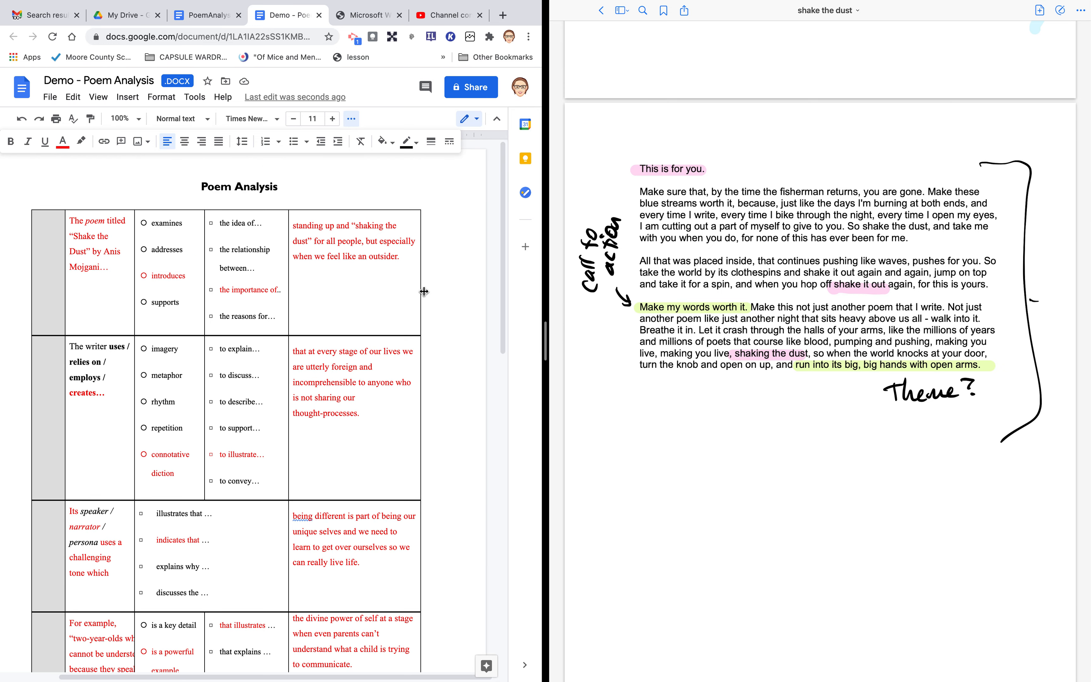
{"action": "scroll", "coordinate": [459, 294], "scroll_direction": "down", "scroll_amount": 5}
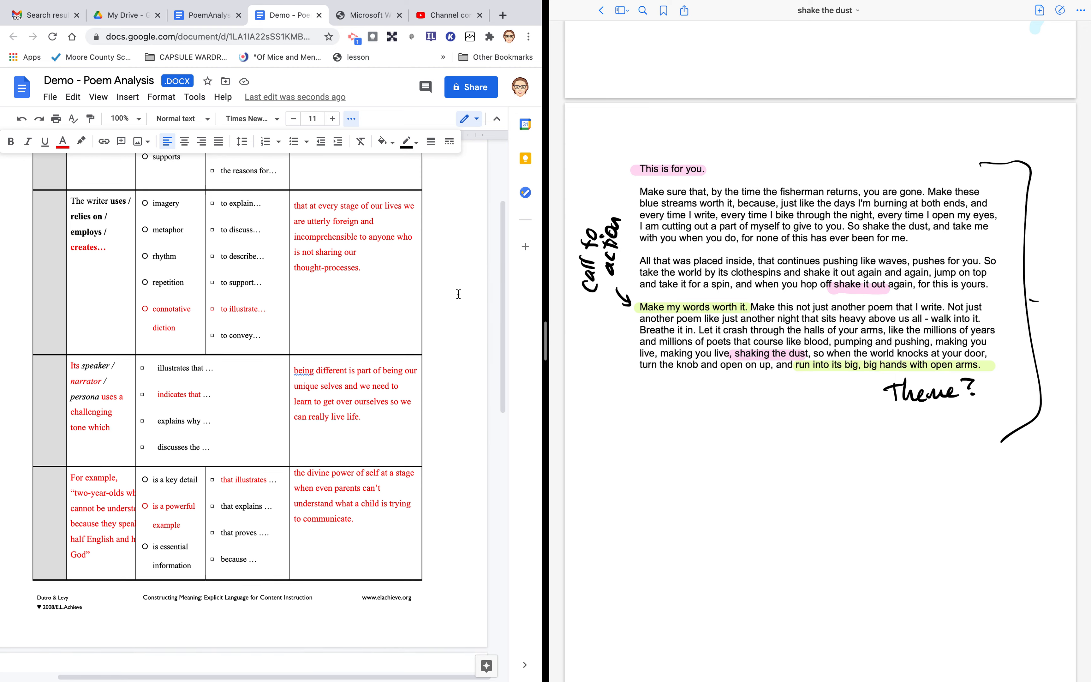
{"action": "scroll", "coordinate": [459, 294], "scroll_direction": "down", "scroll_amount": 3}
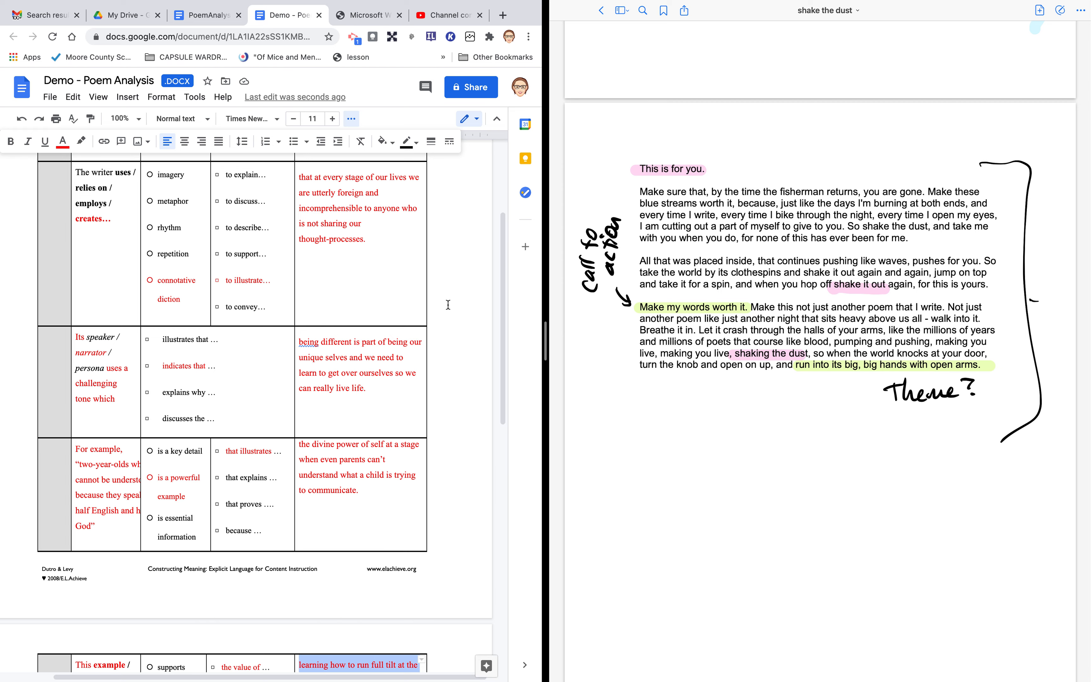
{"action": "scroll", "coordinate": [463, 317], "scroll_direction": "down", "scroll_amount": 10}
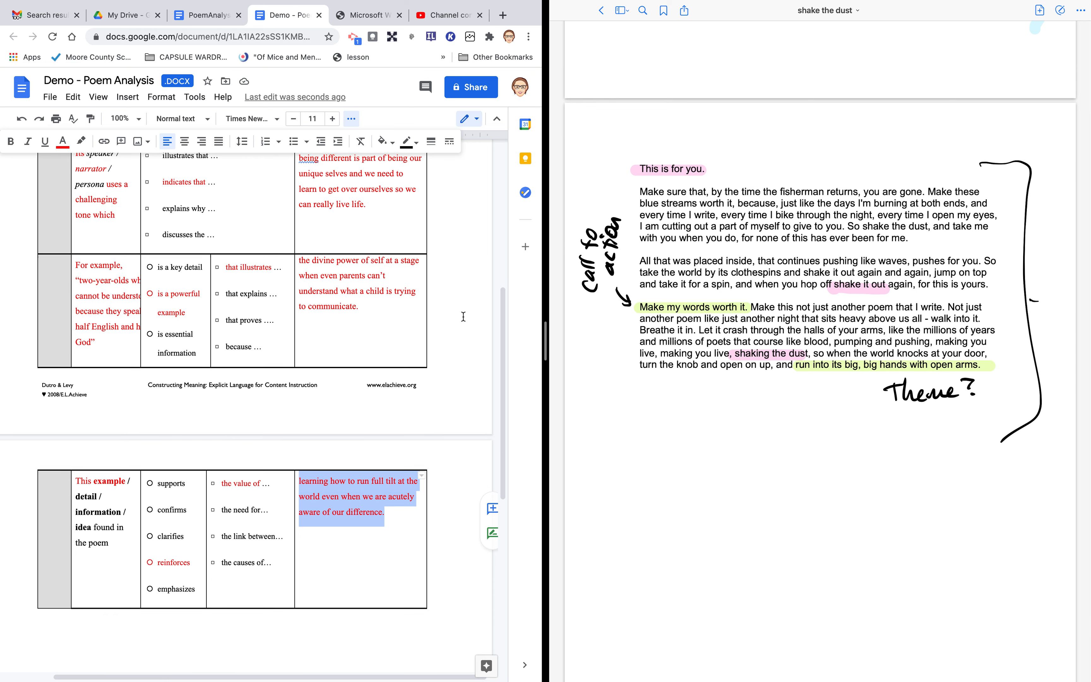
{"action": "scroll", "coordinate": [463, 317], "scroll_direction": "down", "scroll_amount": 3}
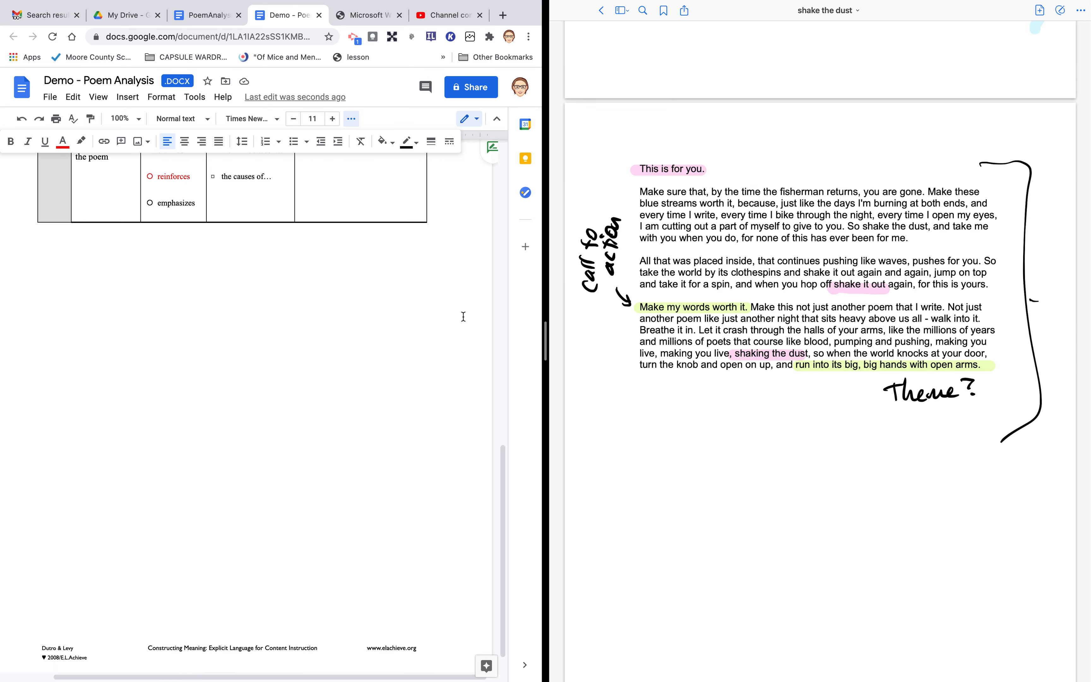
{"action": "scroll", "coordinate": [464, 317], "scroll_direction": "up", "scroll_amount": 20}
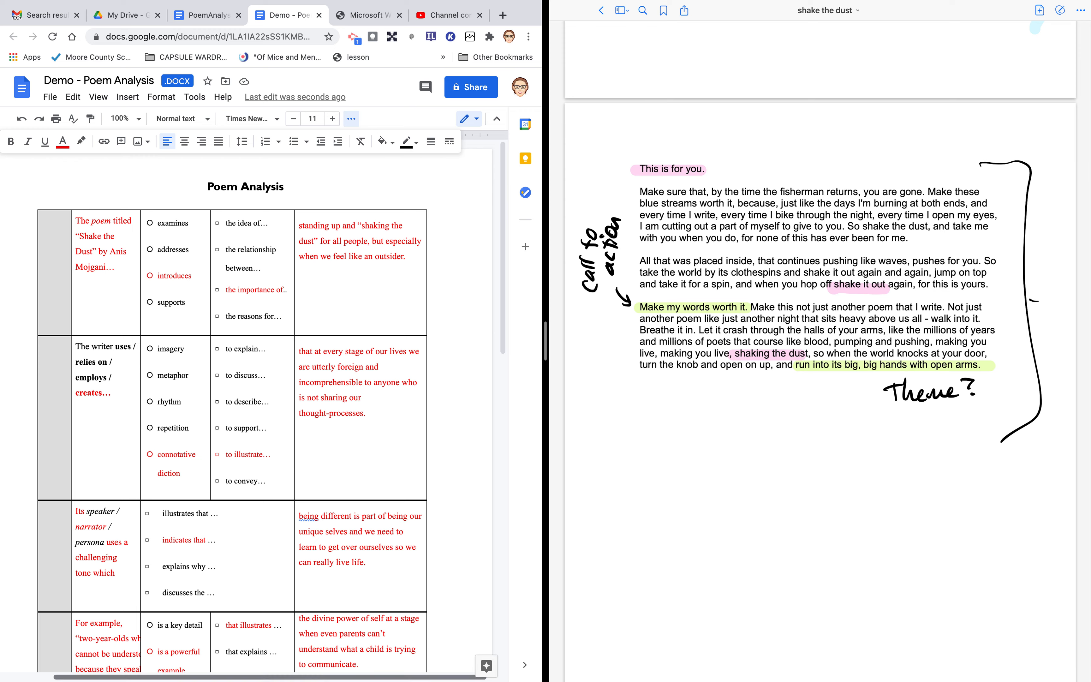
{"action": "mouse_move", "coordinate": [451, 676]}
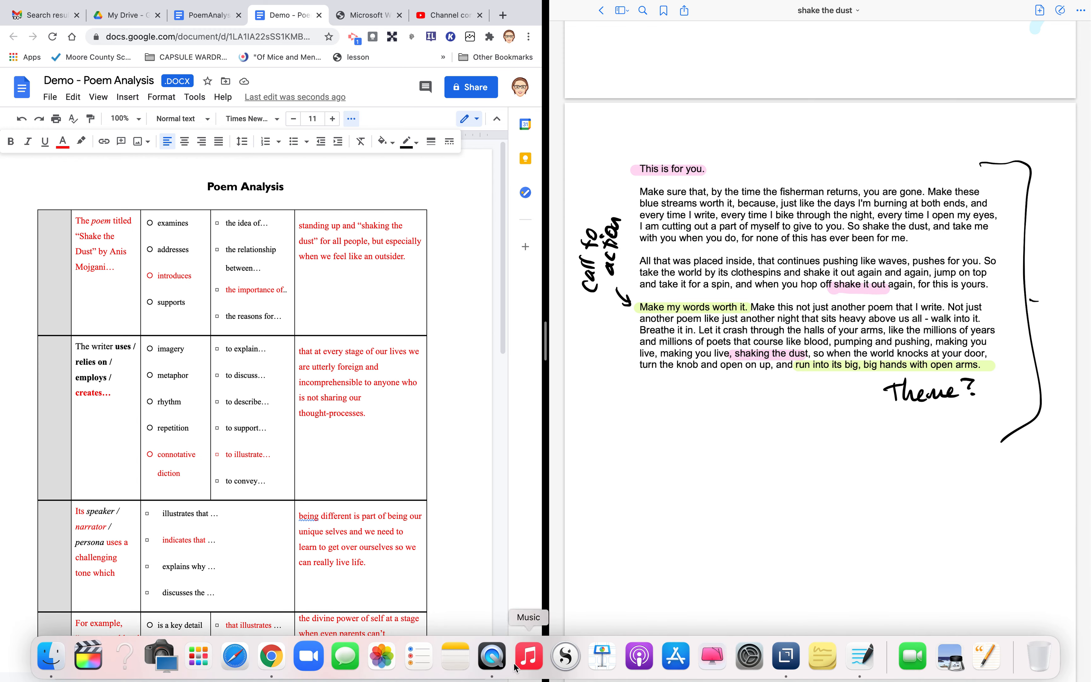
{"action": "left_click", "coordinate": [492, 659]}
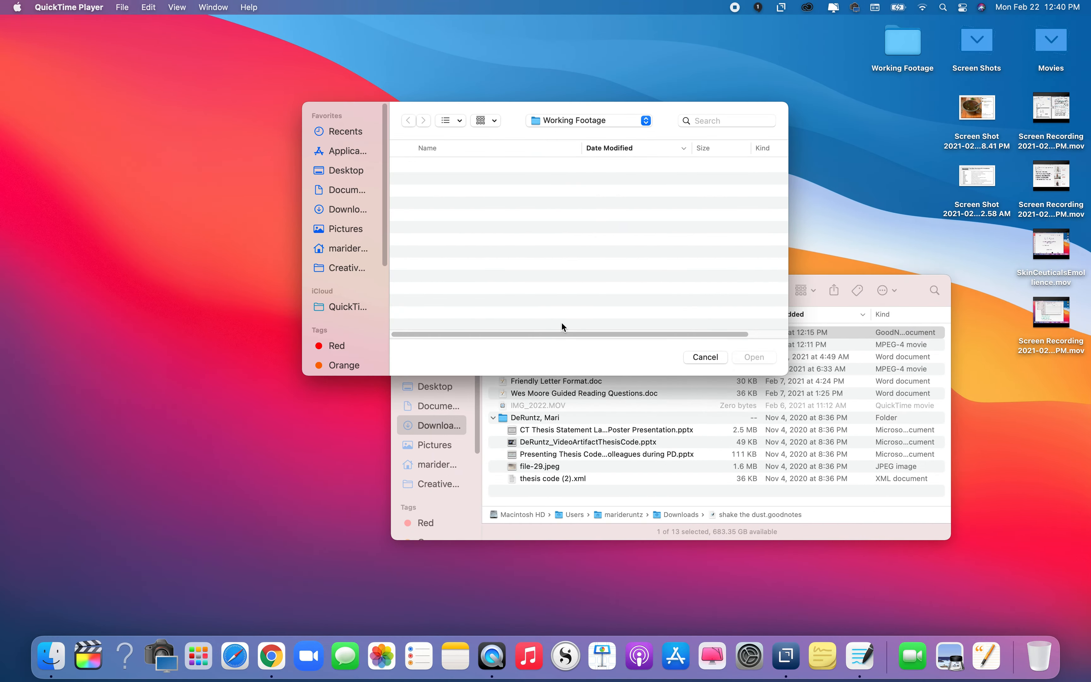